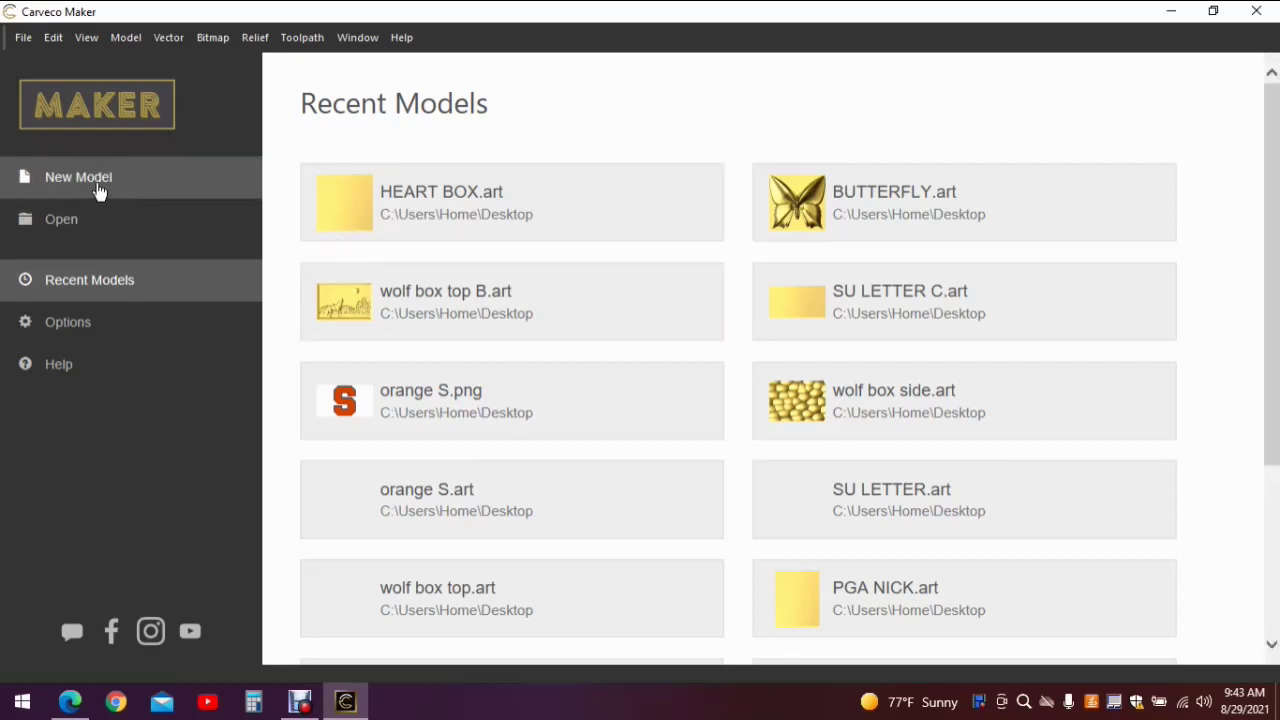
Create a new model 12 inches wide by 12 inches high.
left_click(99, 188)
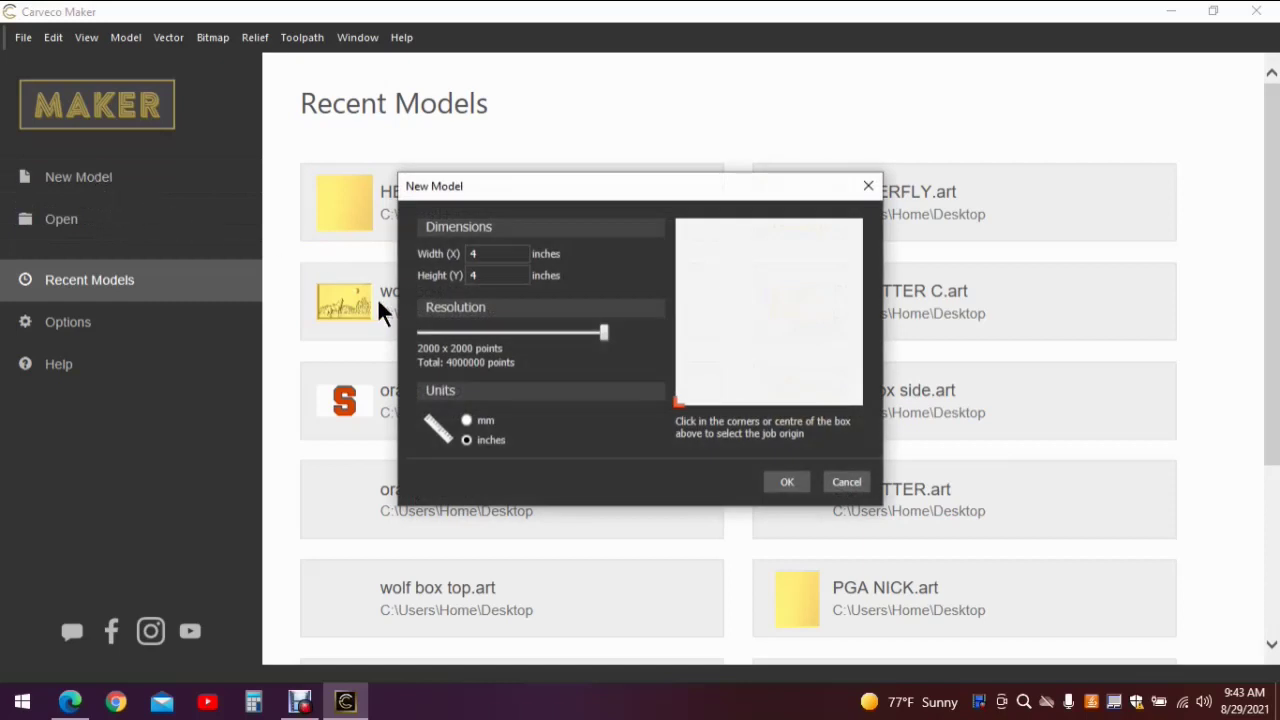
left_click(485, 252)
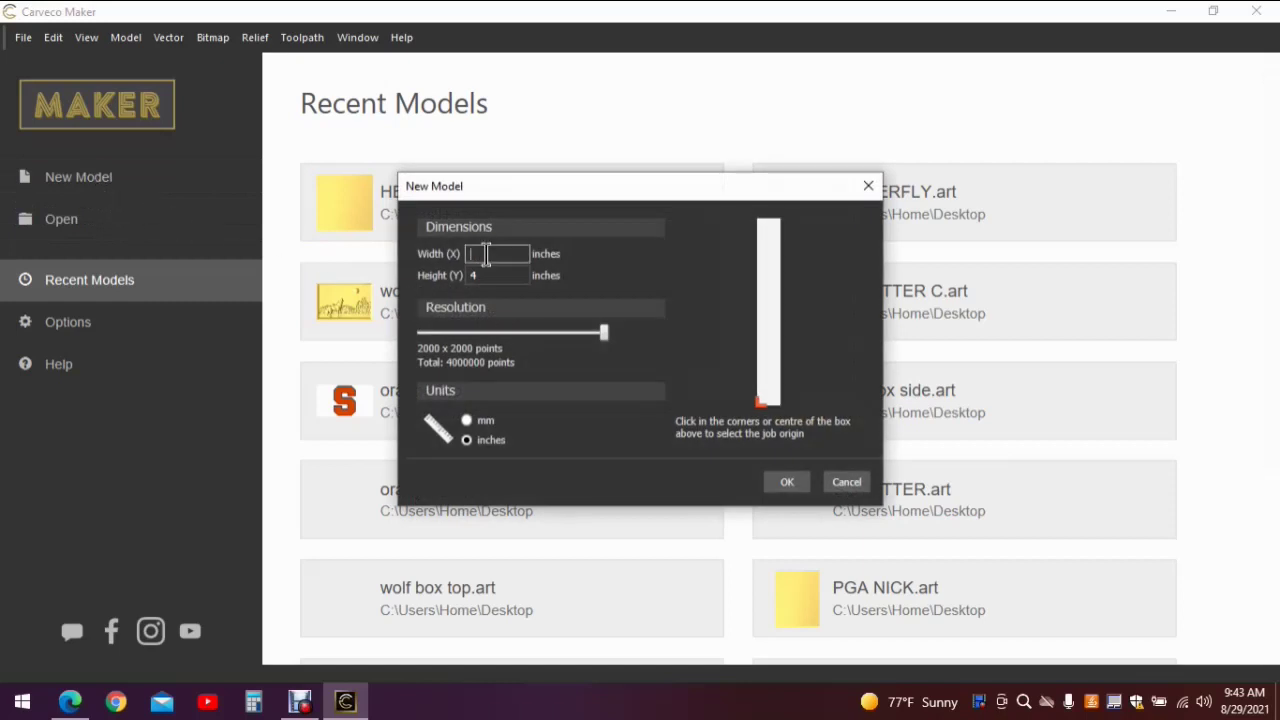
type("12")
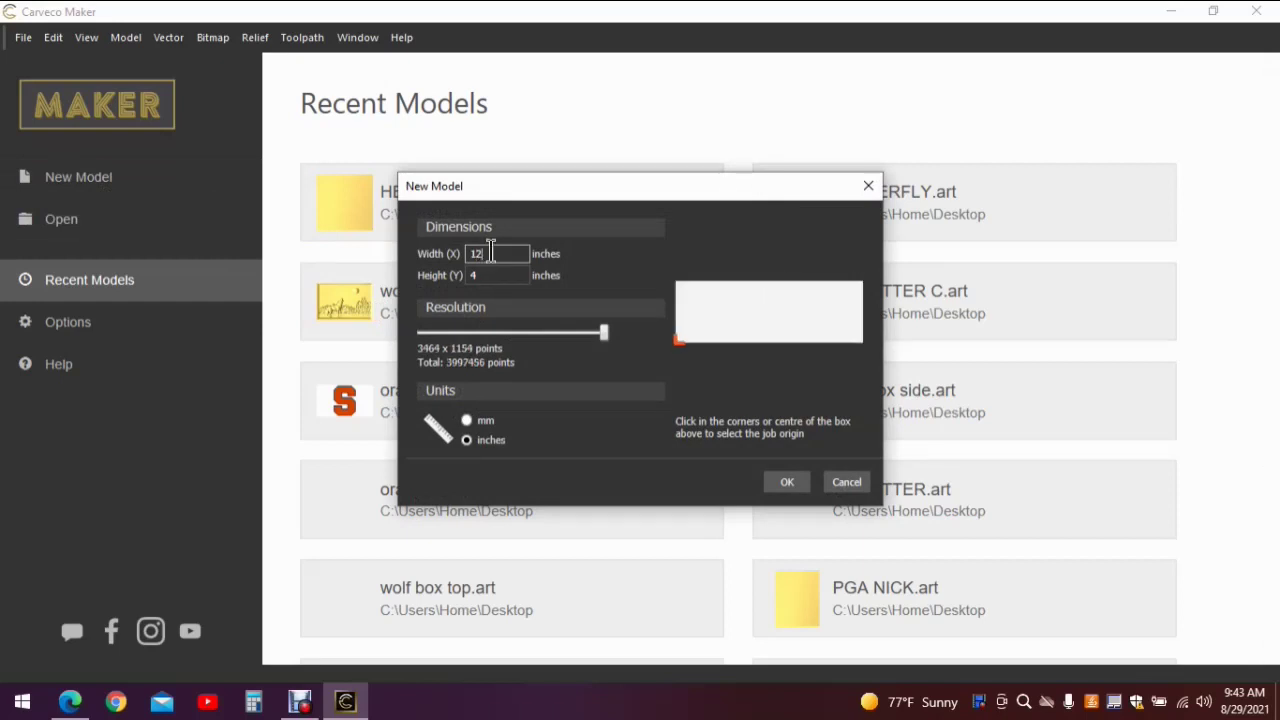
left_click(476, 276)
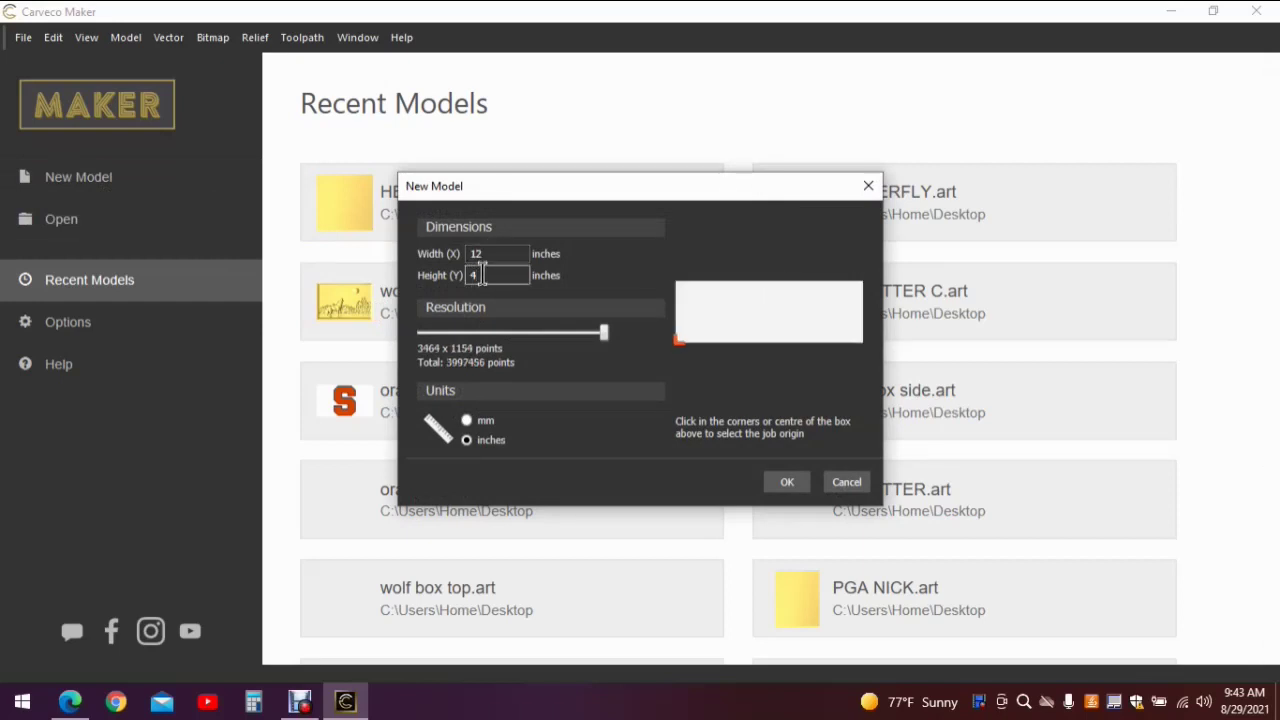
type("1")
key("BackSpace")
key("BackSpace")
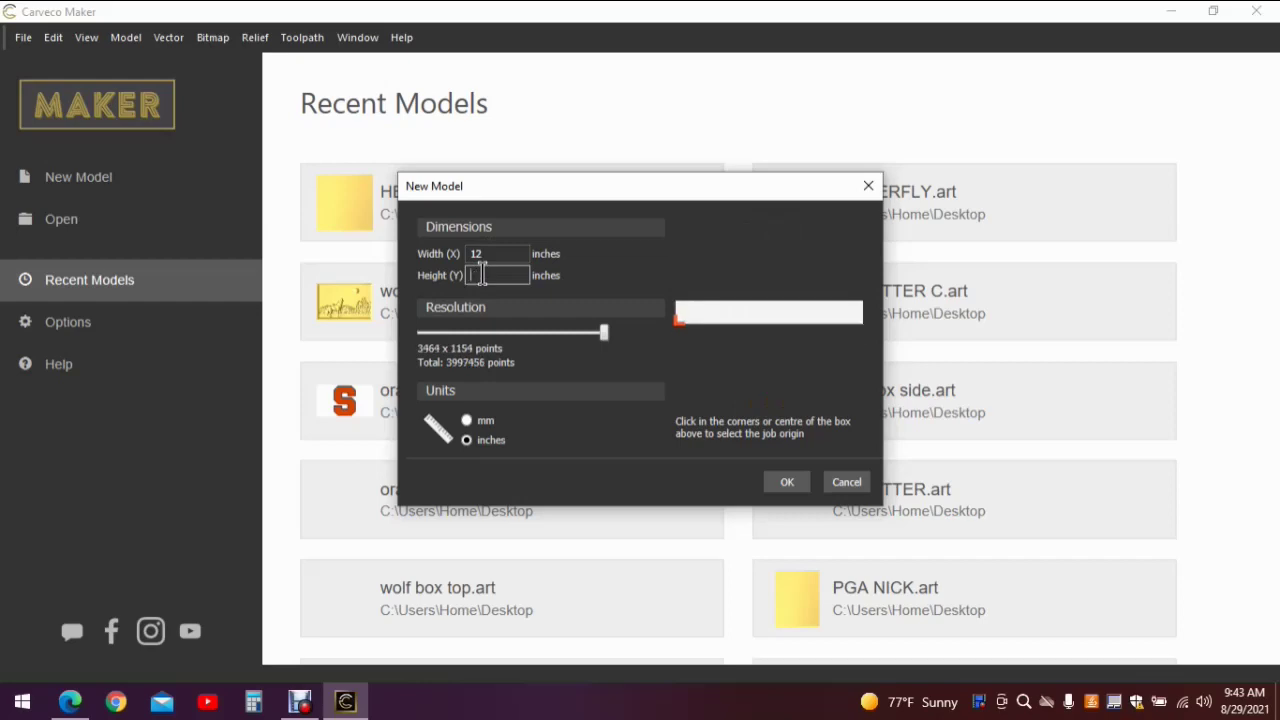
type("12")
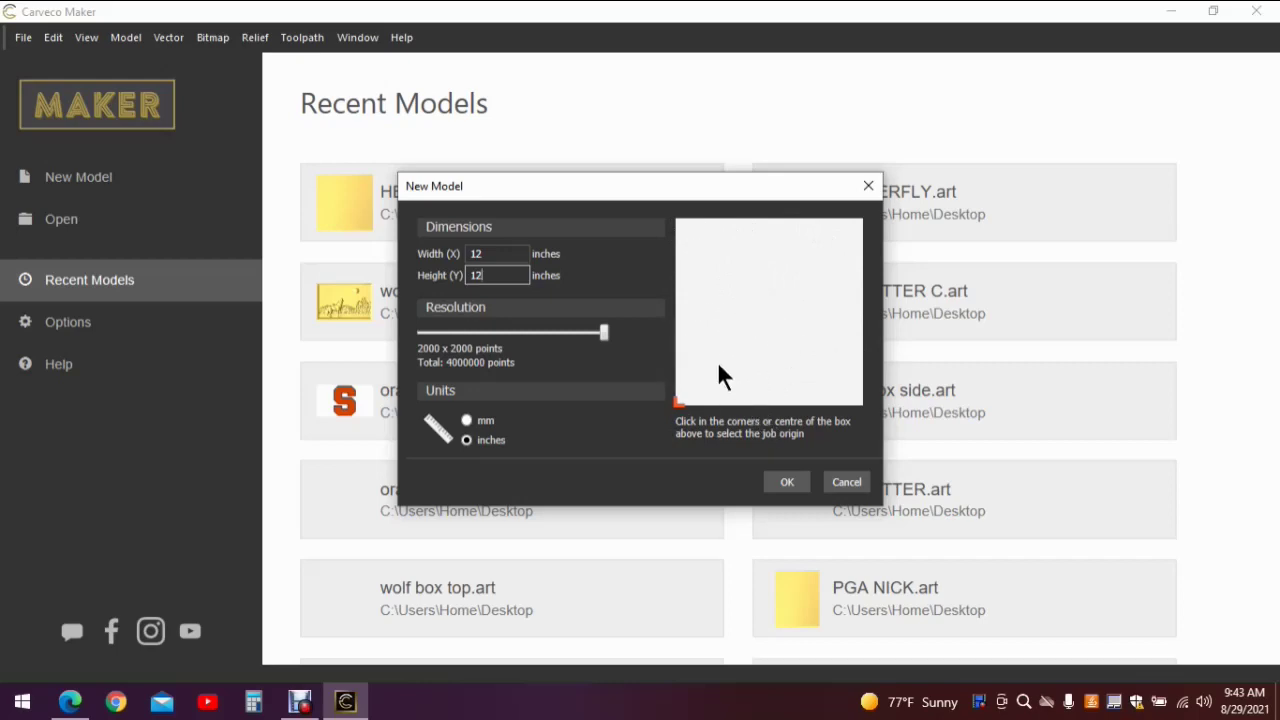
left_click(801, 488)
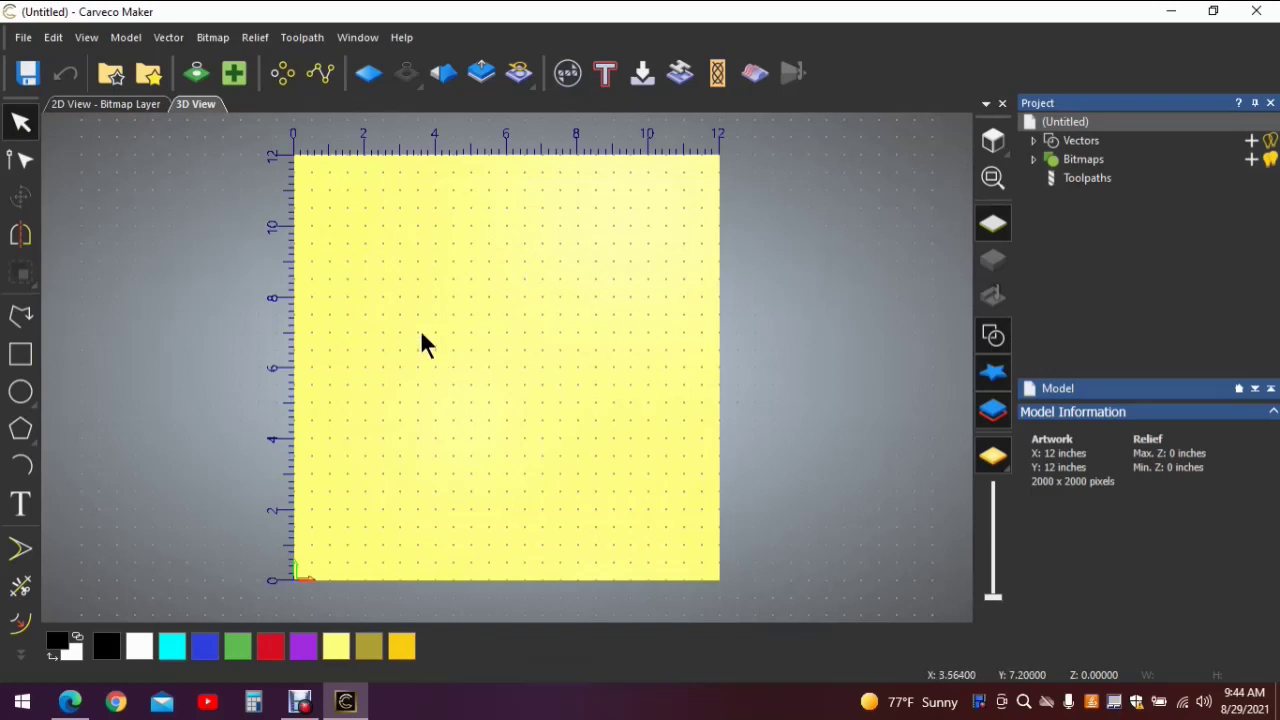
In 2D view, search the Vector Library for 'H' and drag the Heart shape onto the model.
left_click(88, 104)
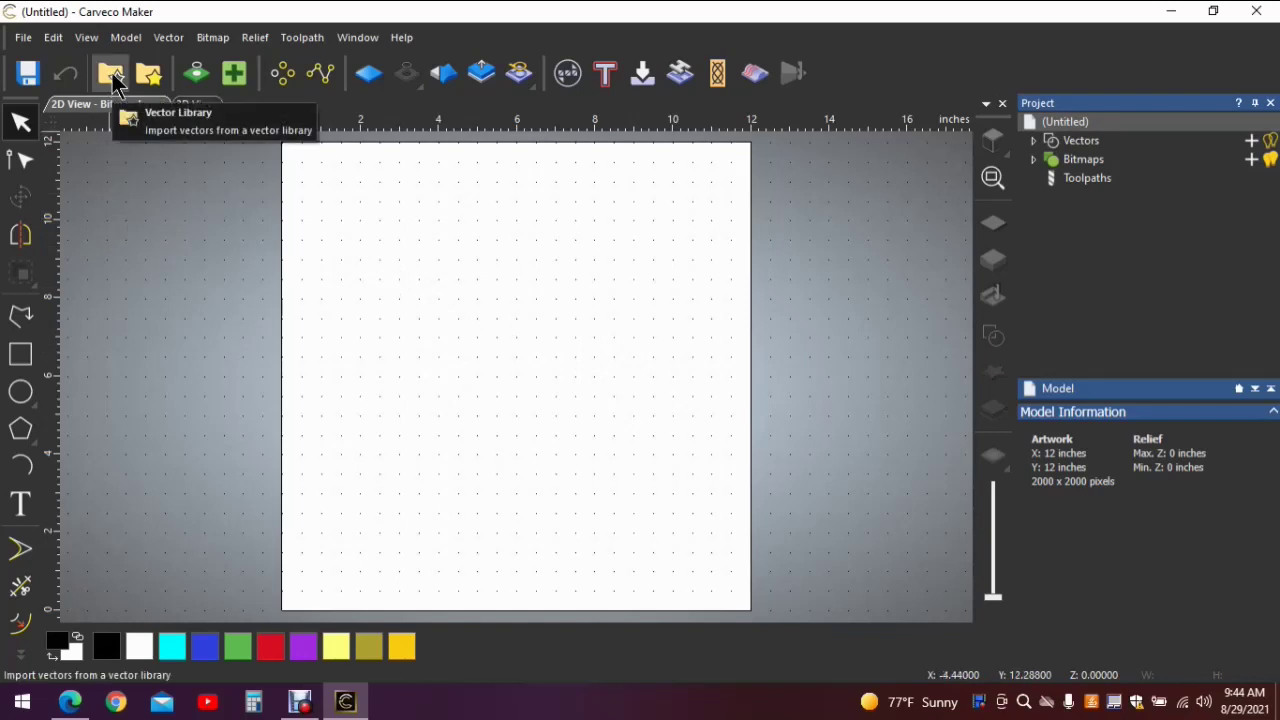
left_click(113, 80)
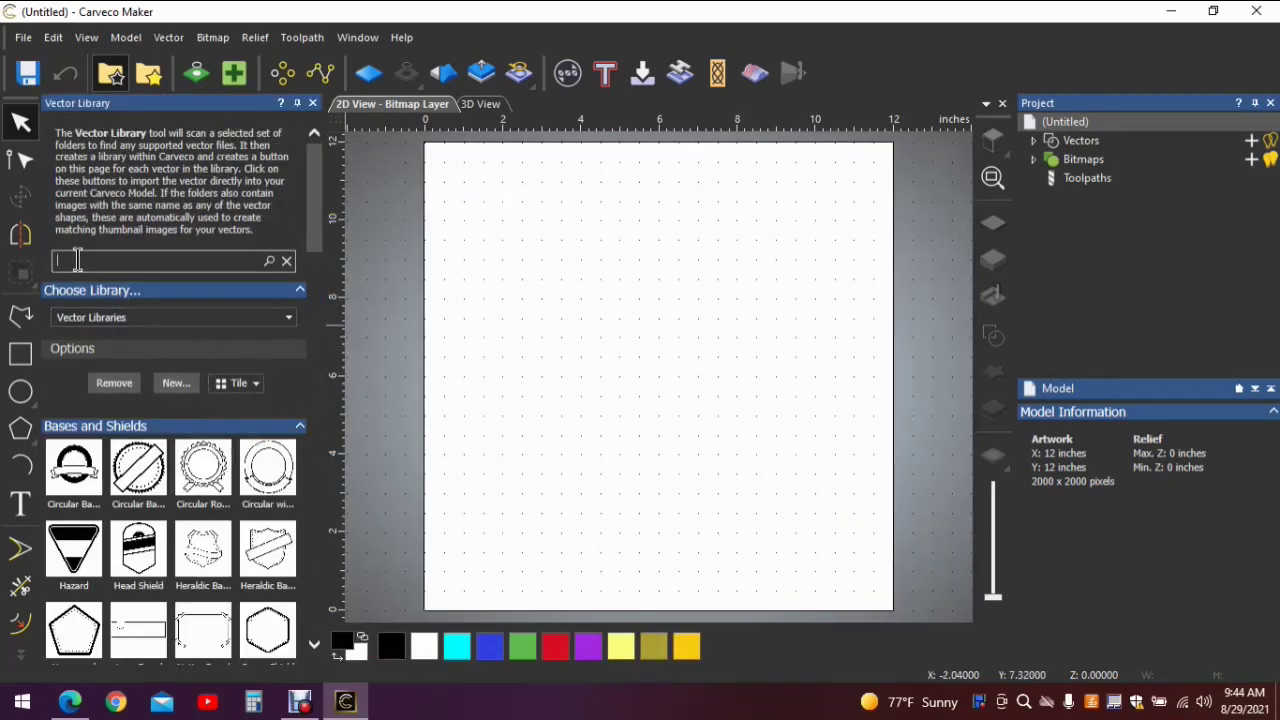
type("H")
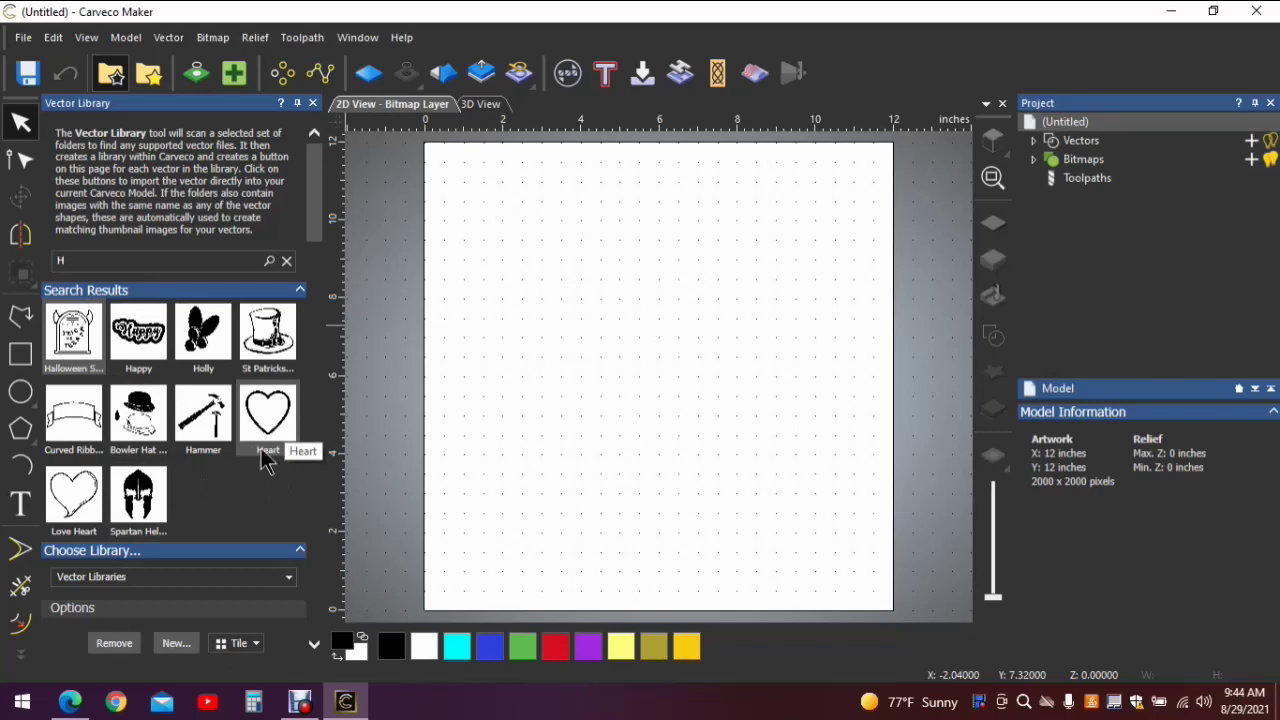
left_click_drag(258, 412, 526, 452)
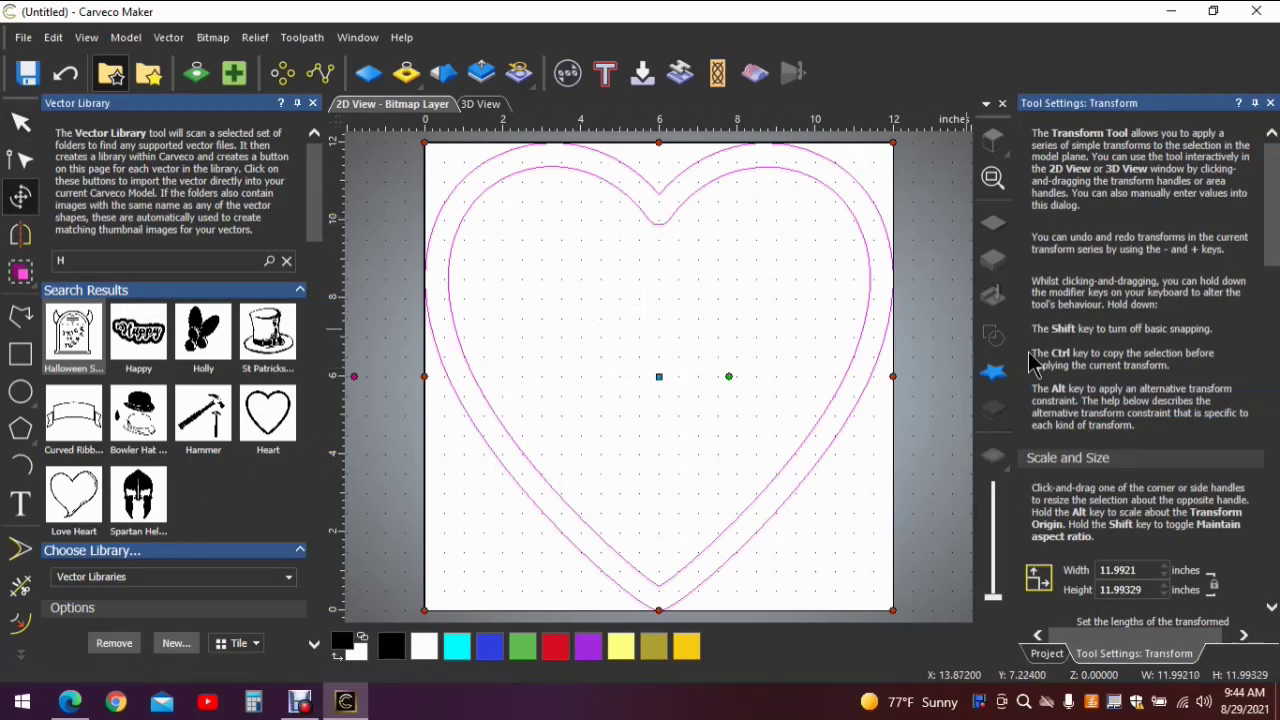
Resize the heart to 4 inches wide, then close the Vector Library panel.
scroll(1150, 375, "down", 2)
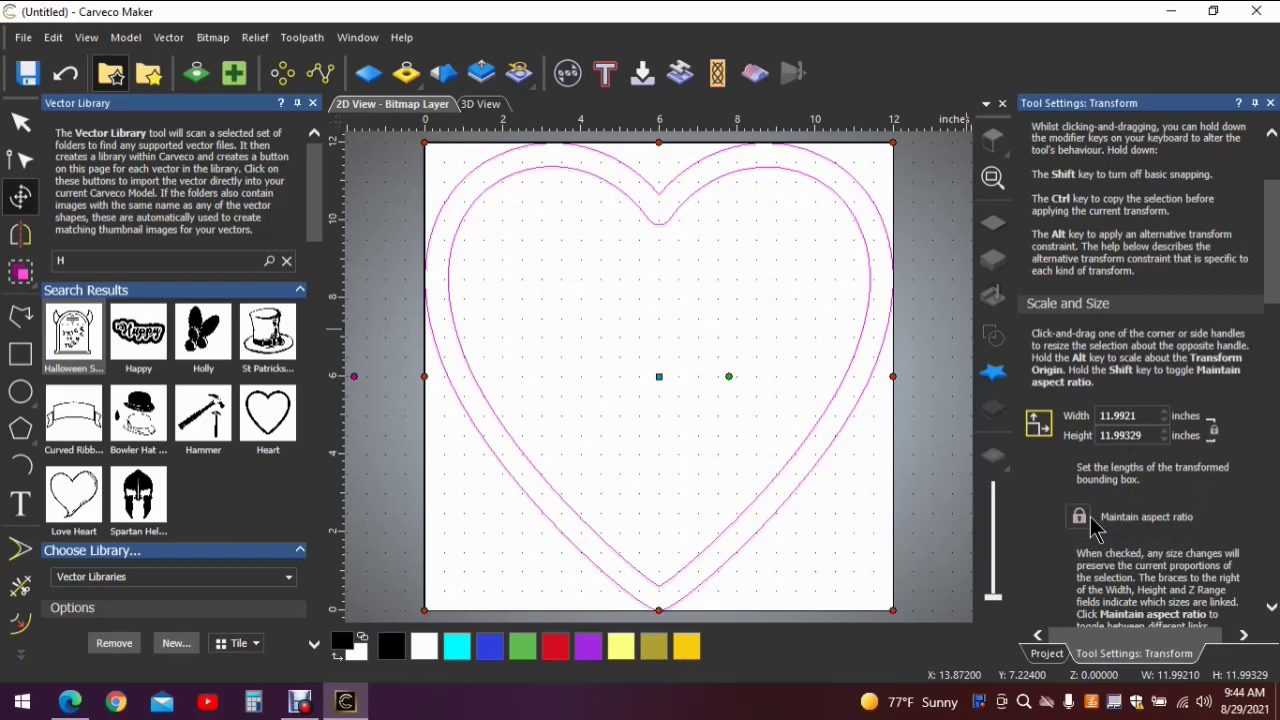
double_click(1118, 415)
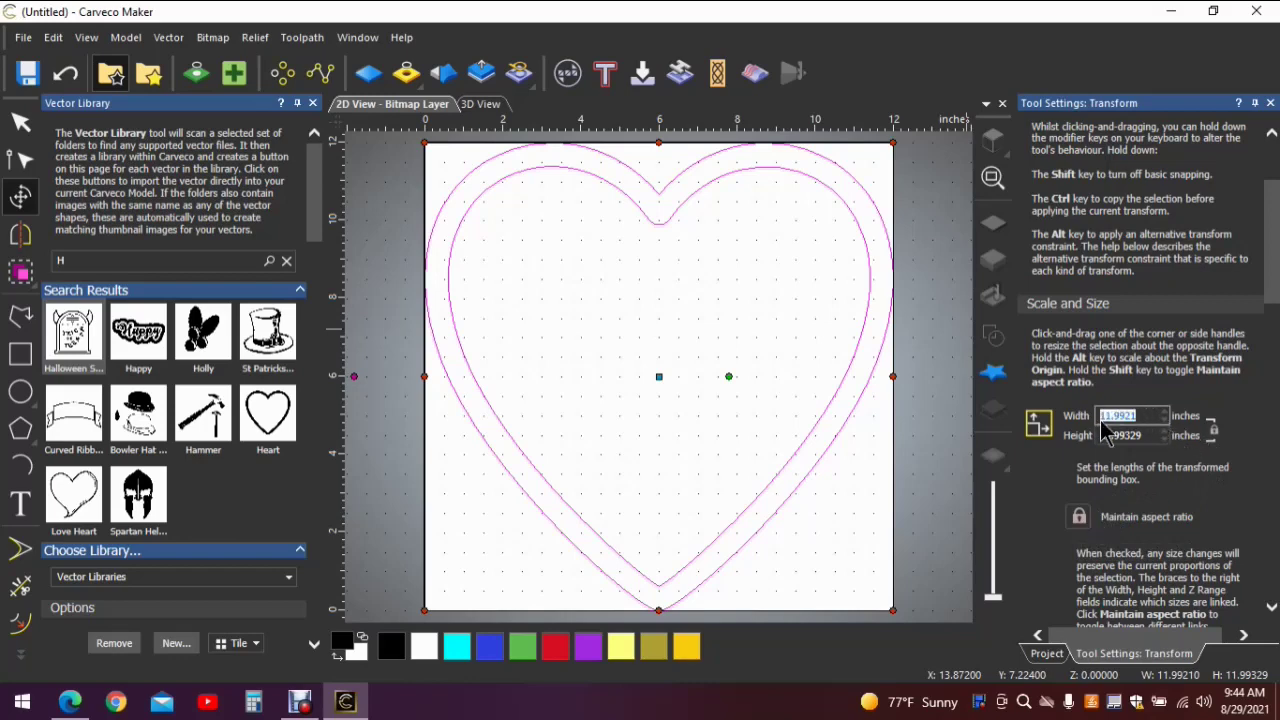
type("4.")
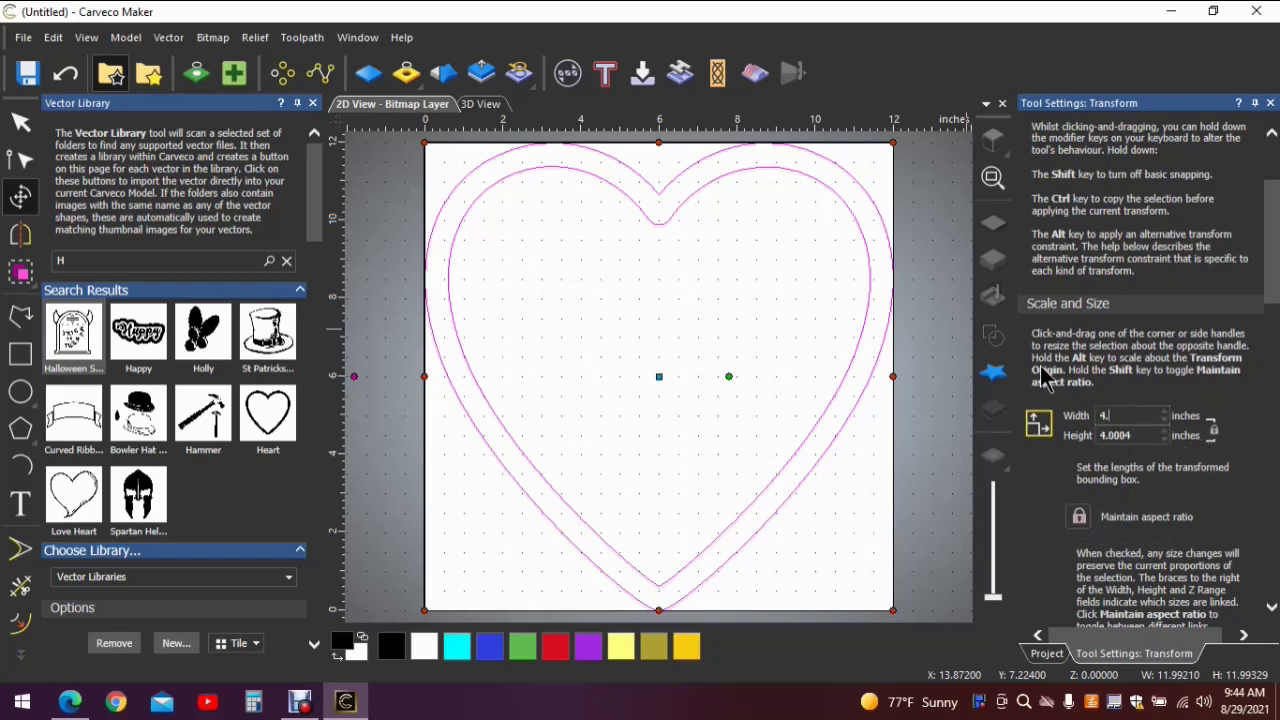
scroll(1125, 503, "down", 3)
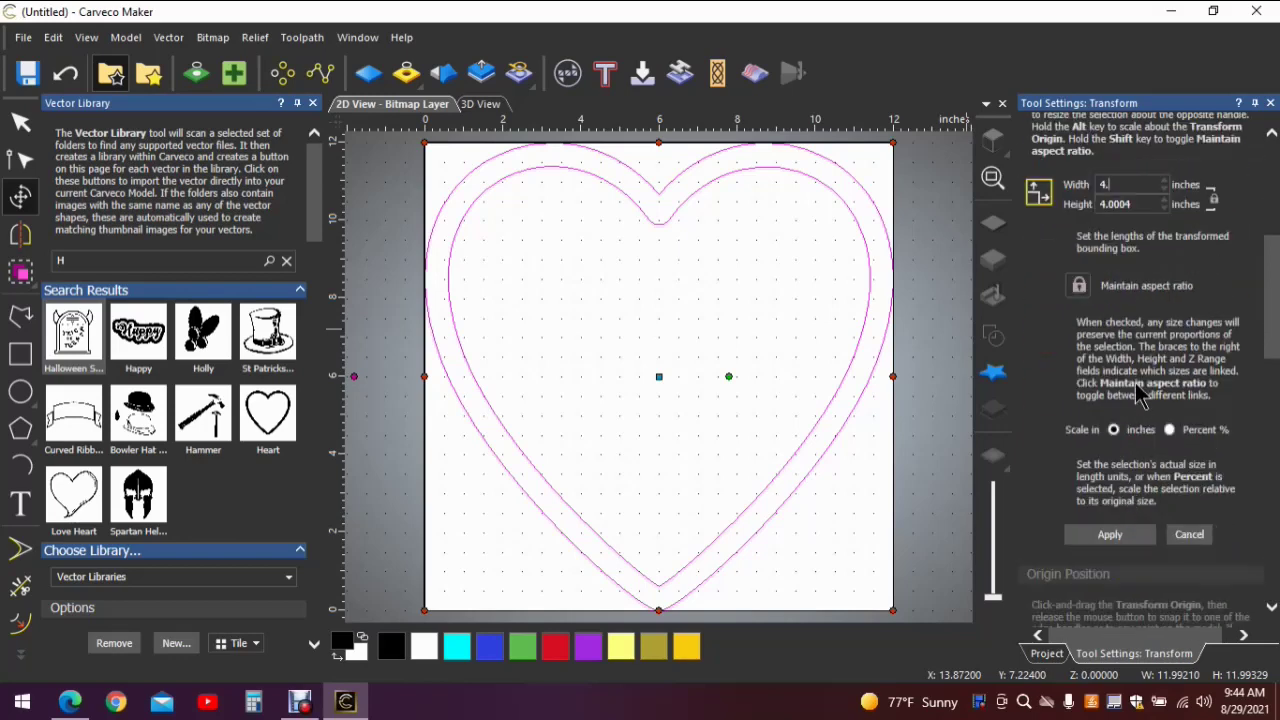
left_click(1108, 458)
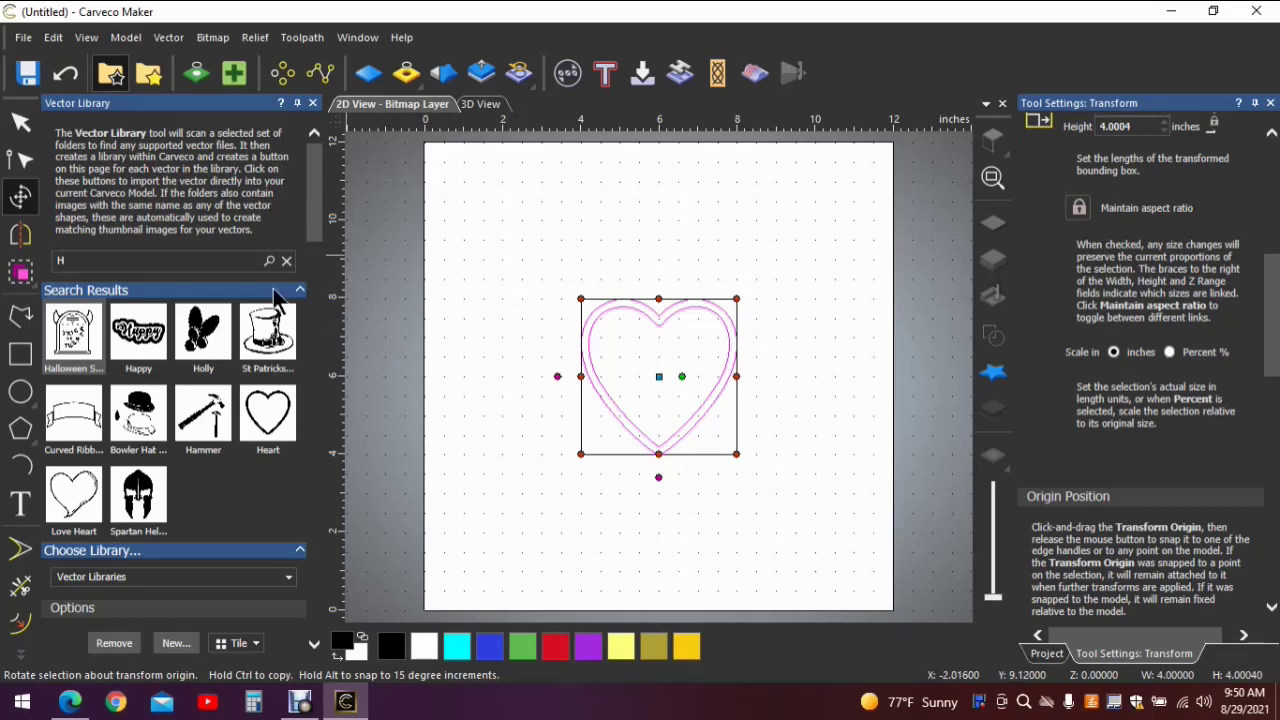
left_click(313, 103)
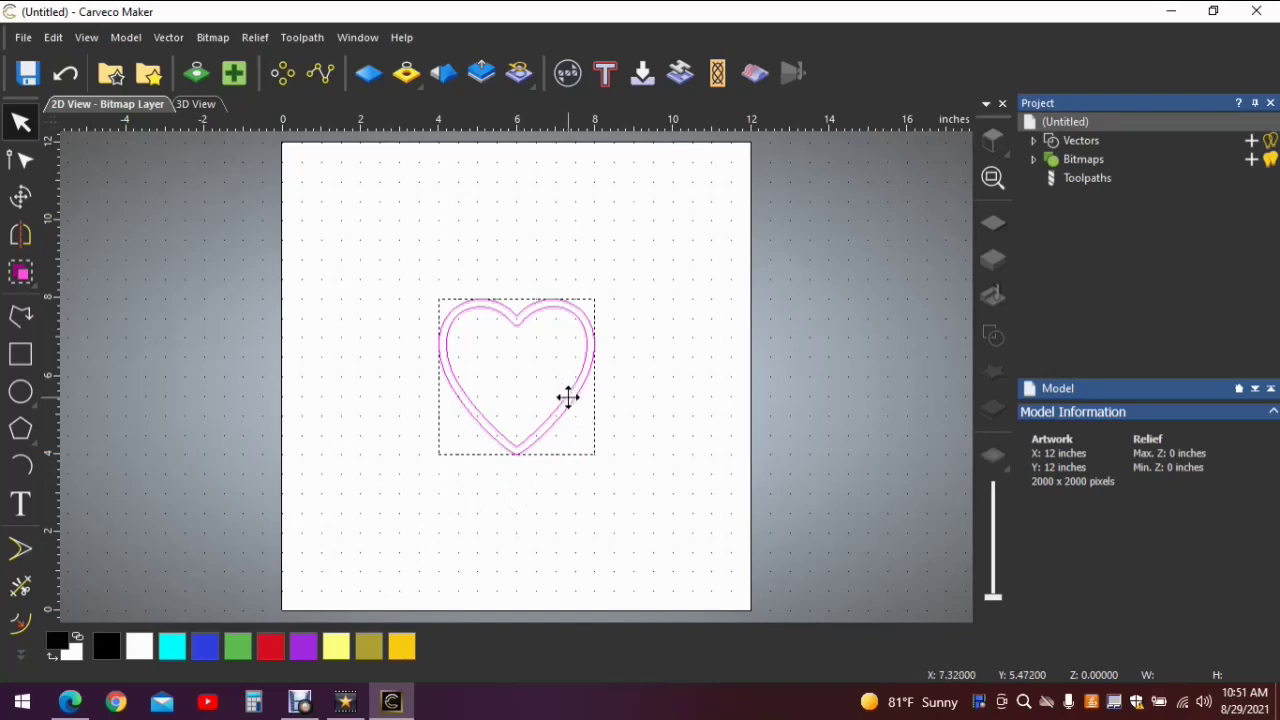
Drag the heart toward the lower-left, then nudge it down five and left four times with the arrow keys.
left_click_drag(567, 397, 481, 507)
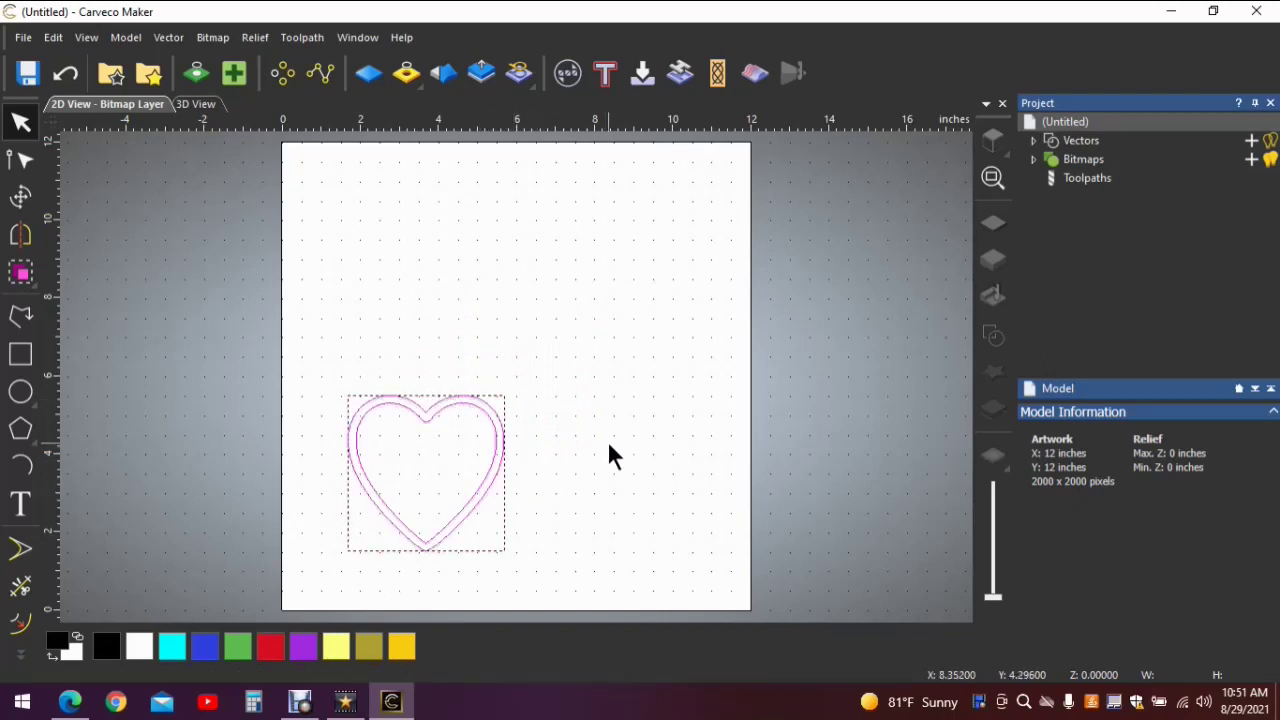
key("Down")
key("Down")
key("Down")
key("Down")
key("Down")
key("Down")
key("Down")
key("Down")
key("Down")
key("Down")
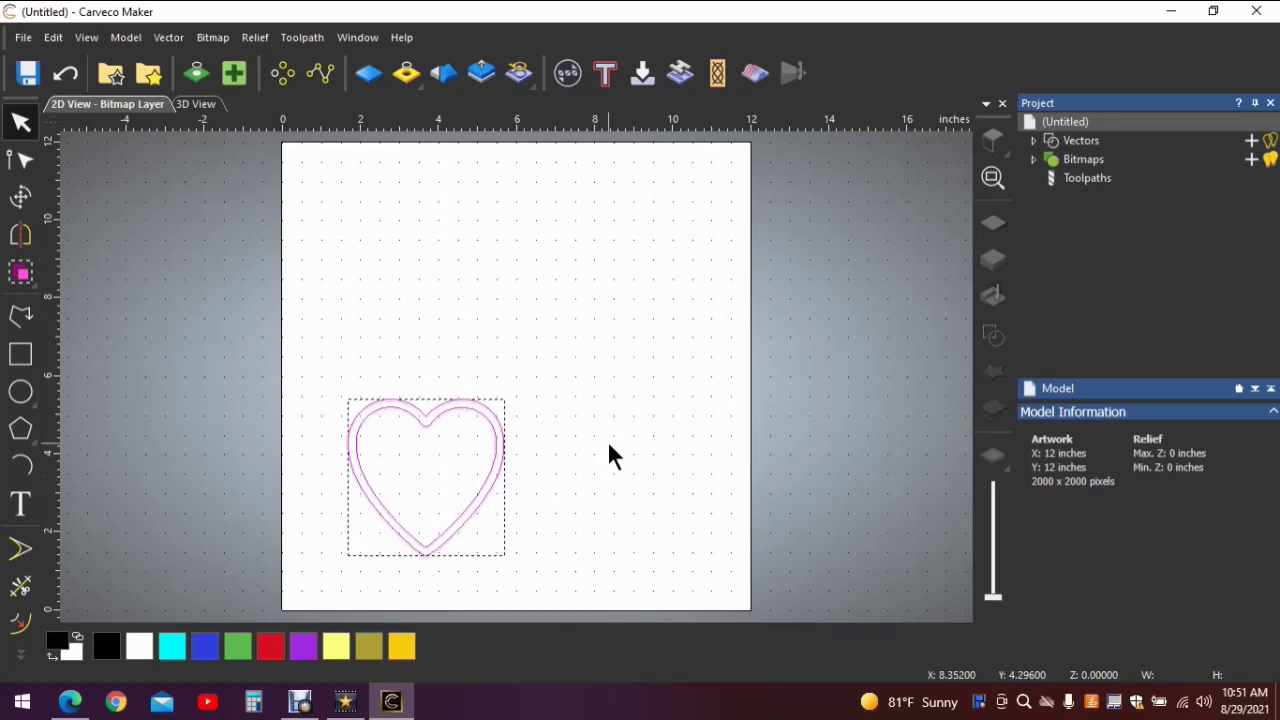
key("Down")
key("Down")
key("Down")
key("Down")
key("Down")
key("Down")
key("Down")
key("Down")
key("Down")
key("Down")
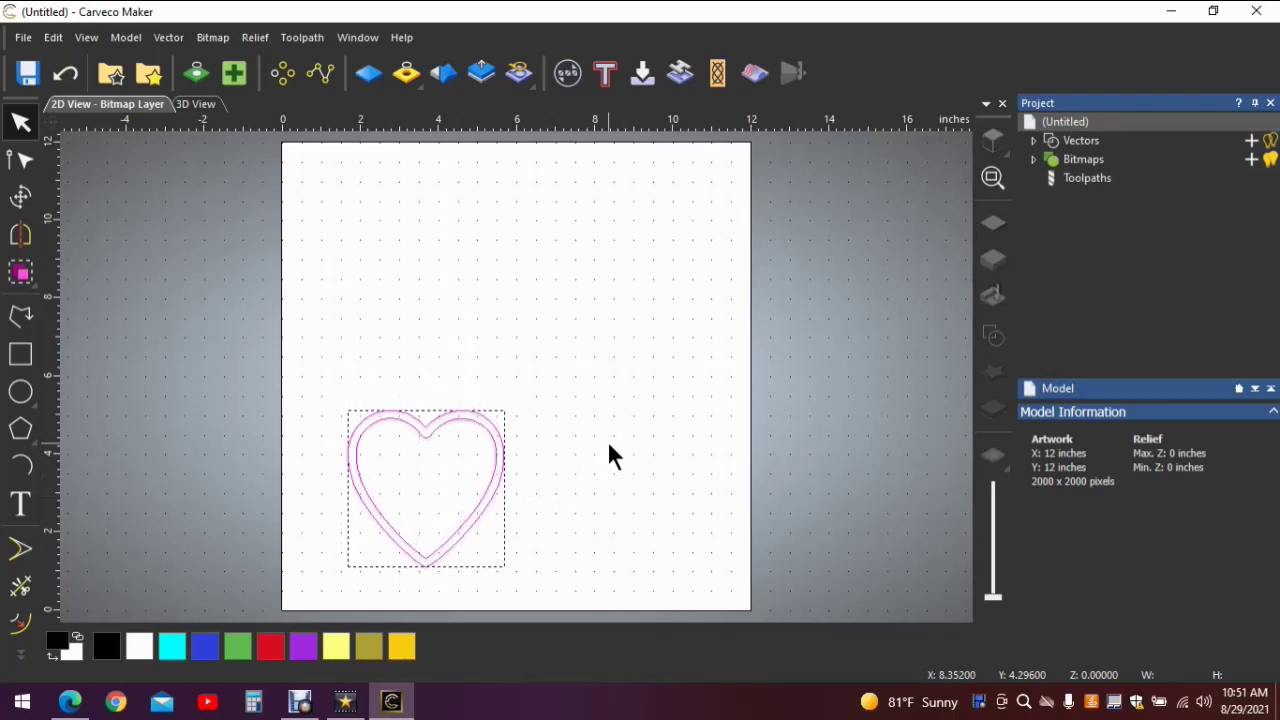
key("Down")
key("Down")
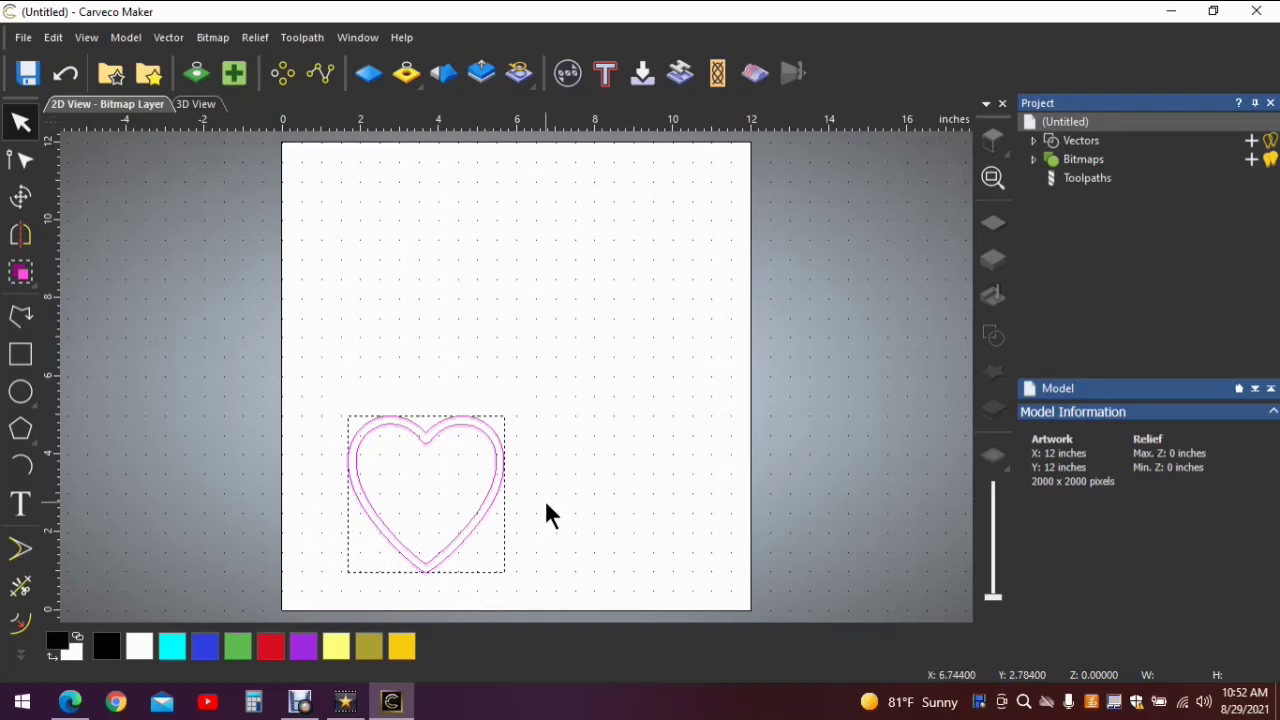
key("Down")
key("Down")
key("Down")
key("Down")
key("Down")
key("Down")
key("Down")
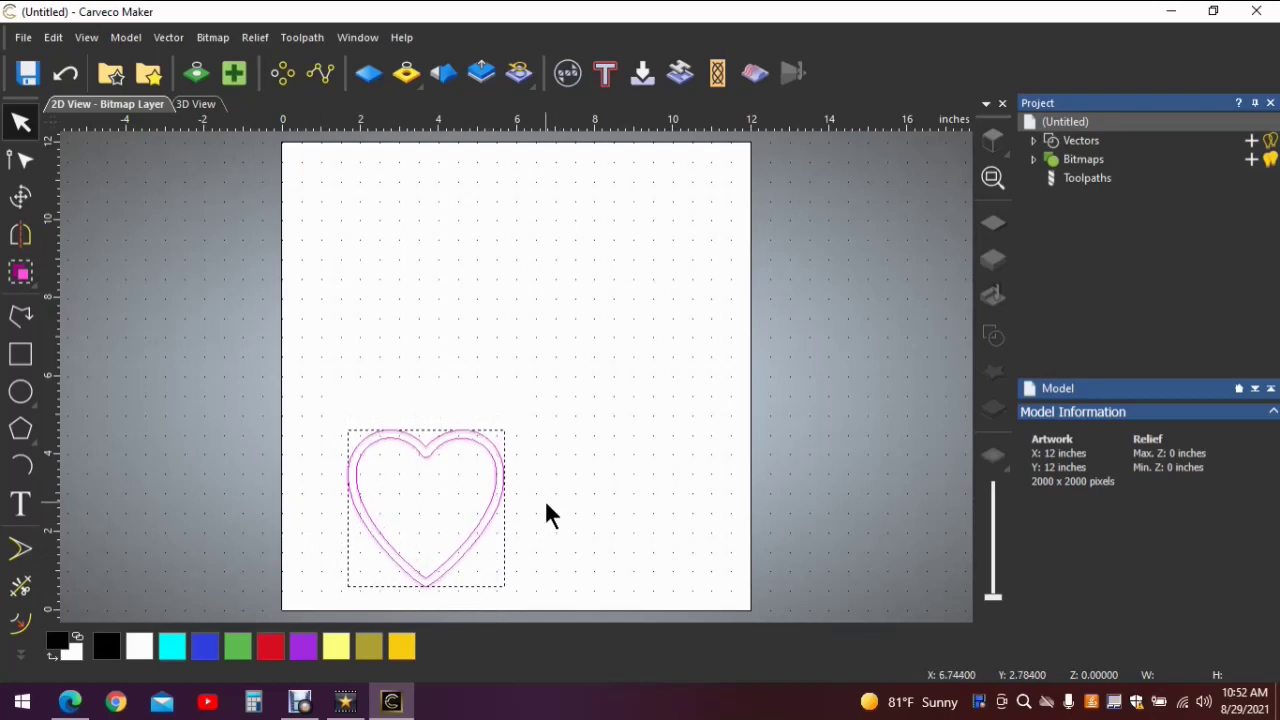
key("Down")
key("Down")
key("Left")
key("Left")
key("Left")
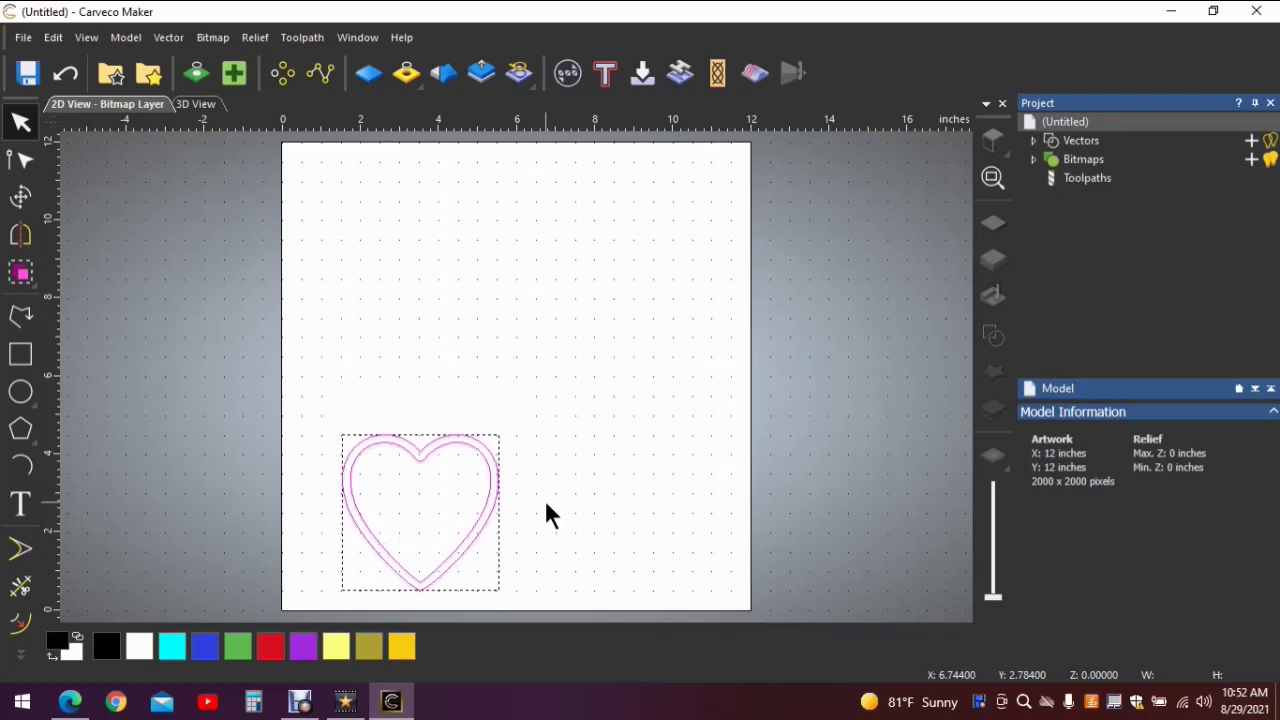
key("Left")
key("Left")
key("Left")
key("Left")
key("Left")
key("Left")
key("Left")
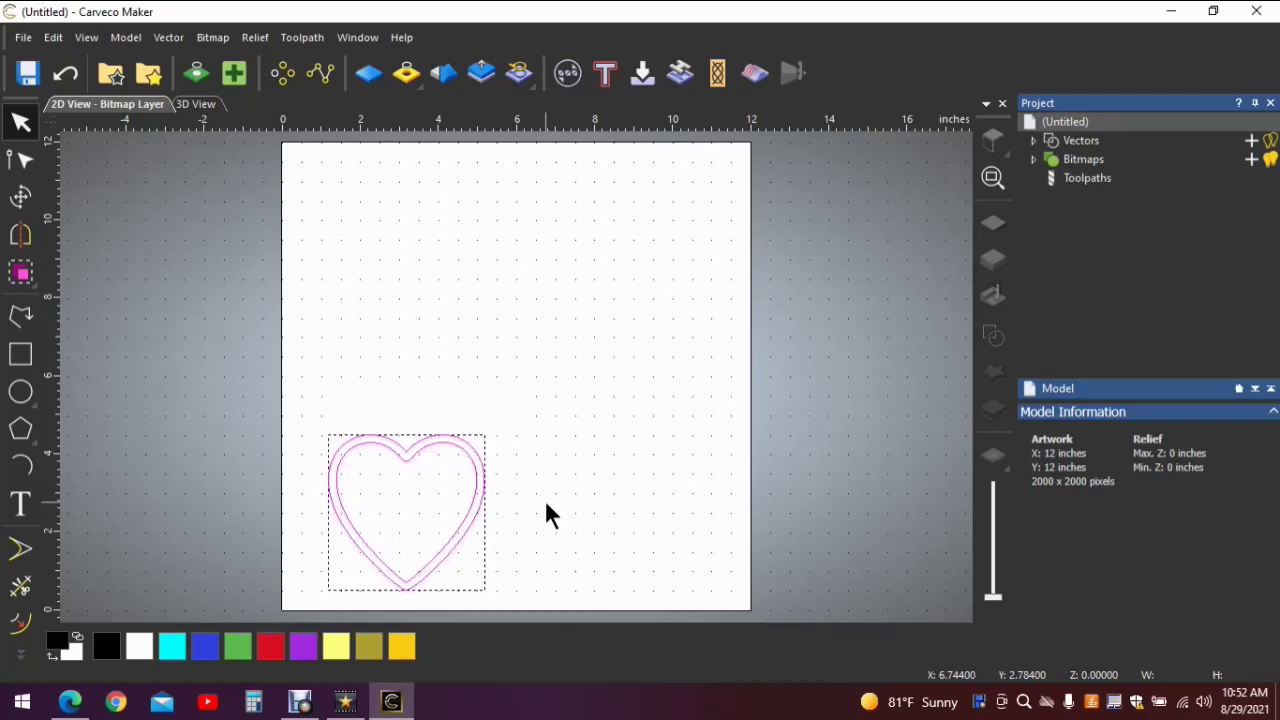
key("Left")
key("Left")
key("Left")
key("Left")
key("Left")
key("Left")
key("Left")
key("Left")
key("Left")
key("Left")
key("Left")
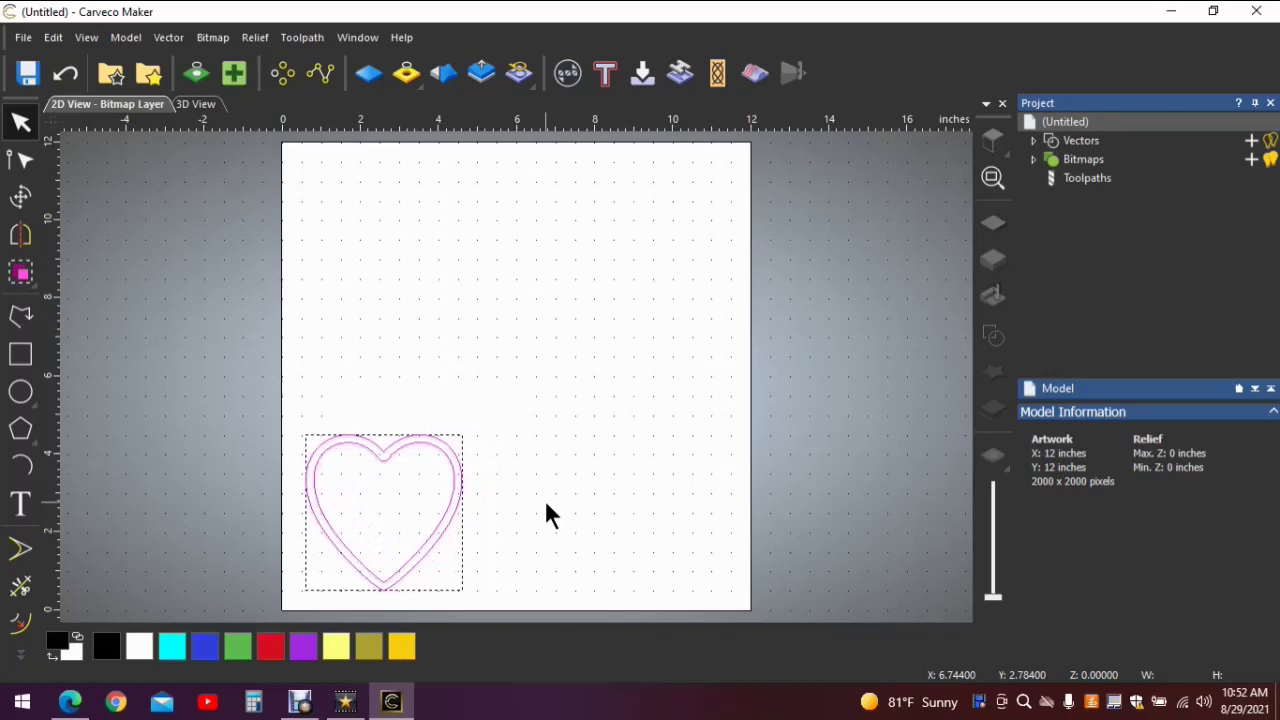
key("Left")
key("Left")
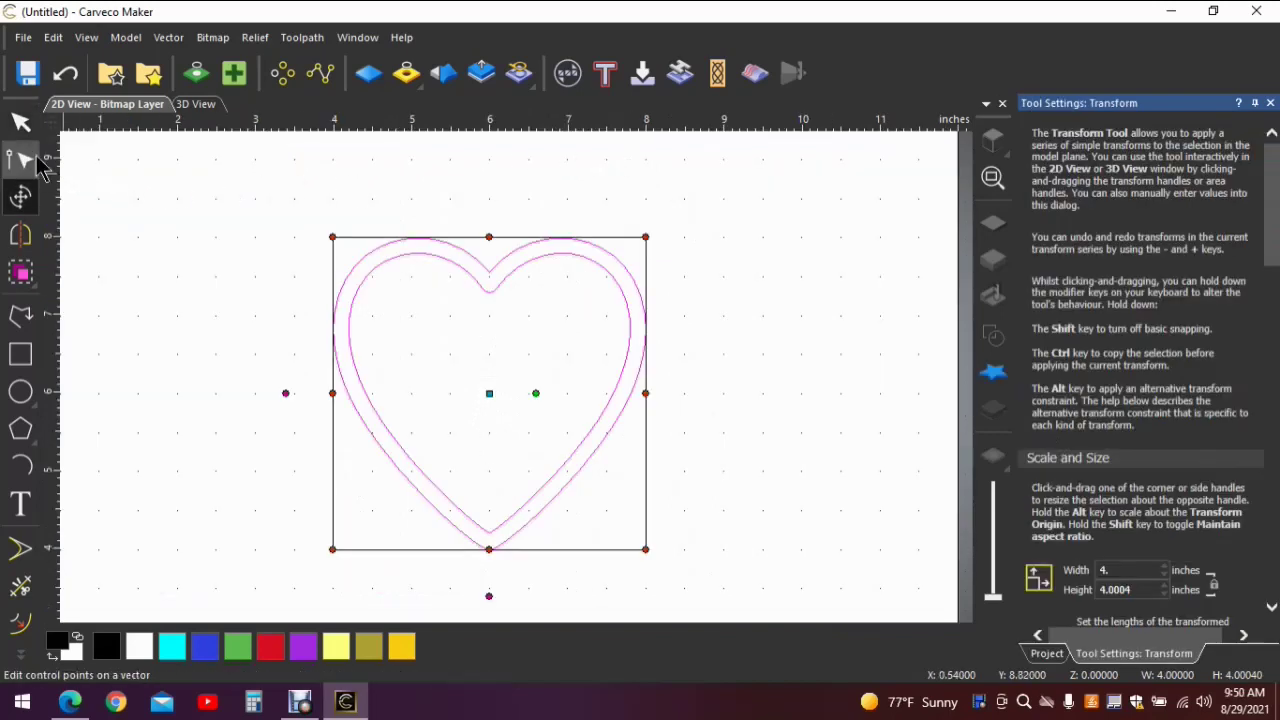
Deselect the heart, select only its inner outline, and bring up the Offset Vectors settings.
left_click(20, 121)
left_click(260, 268)
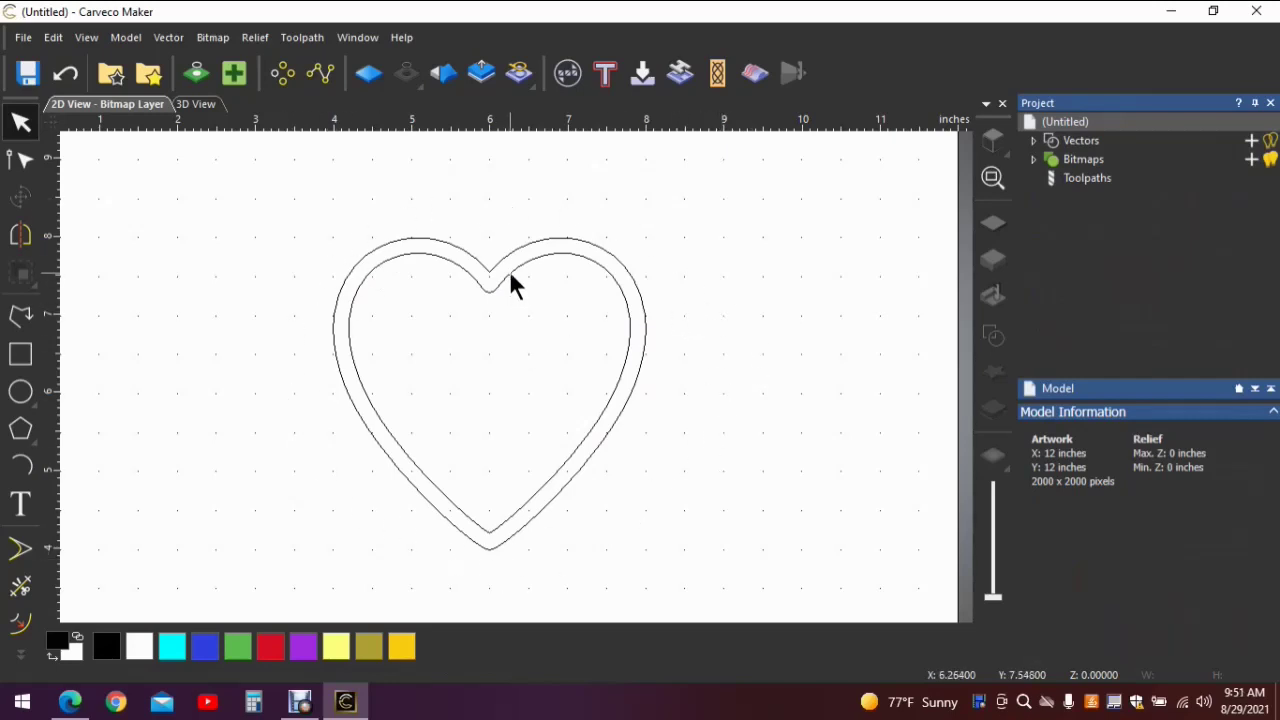
left_click(622, 312)
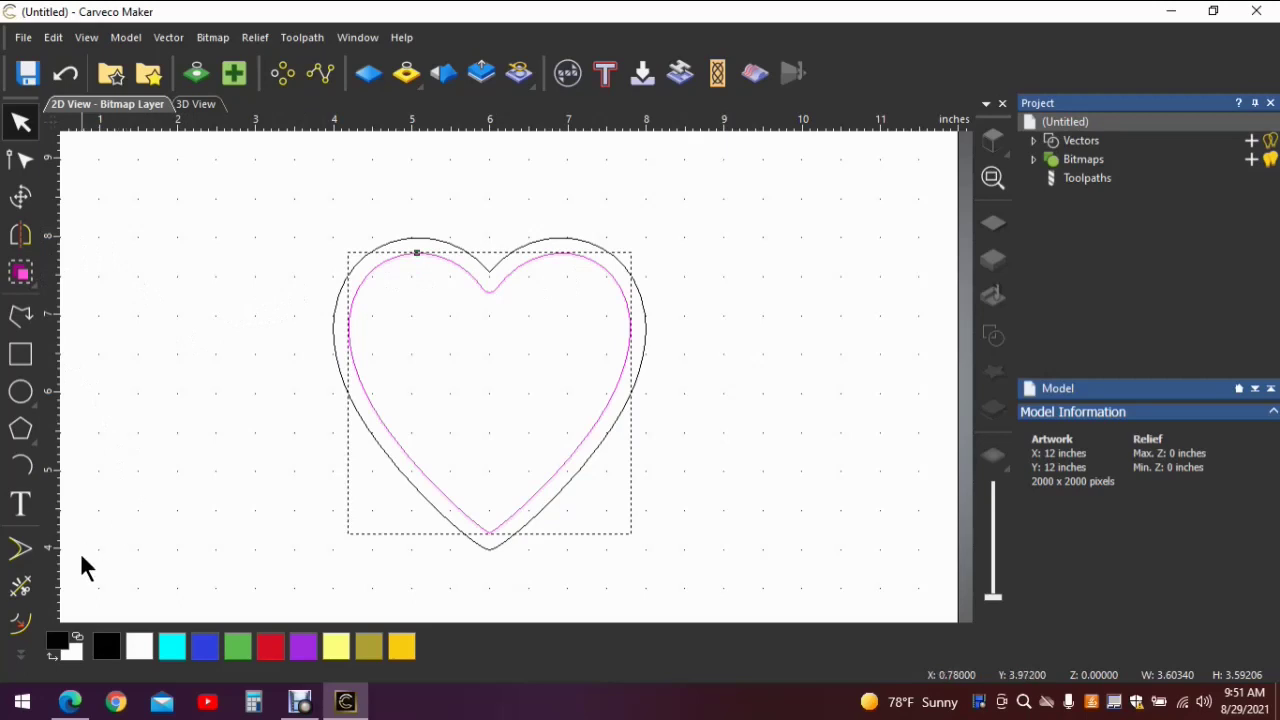
left_click(20, 622)
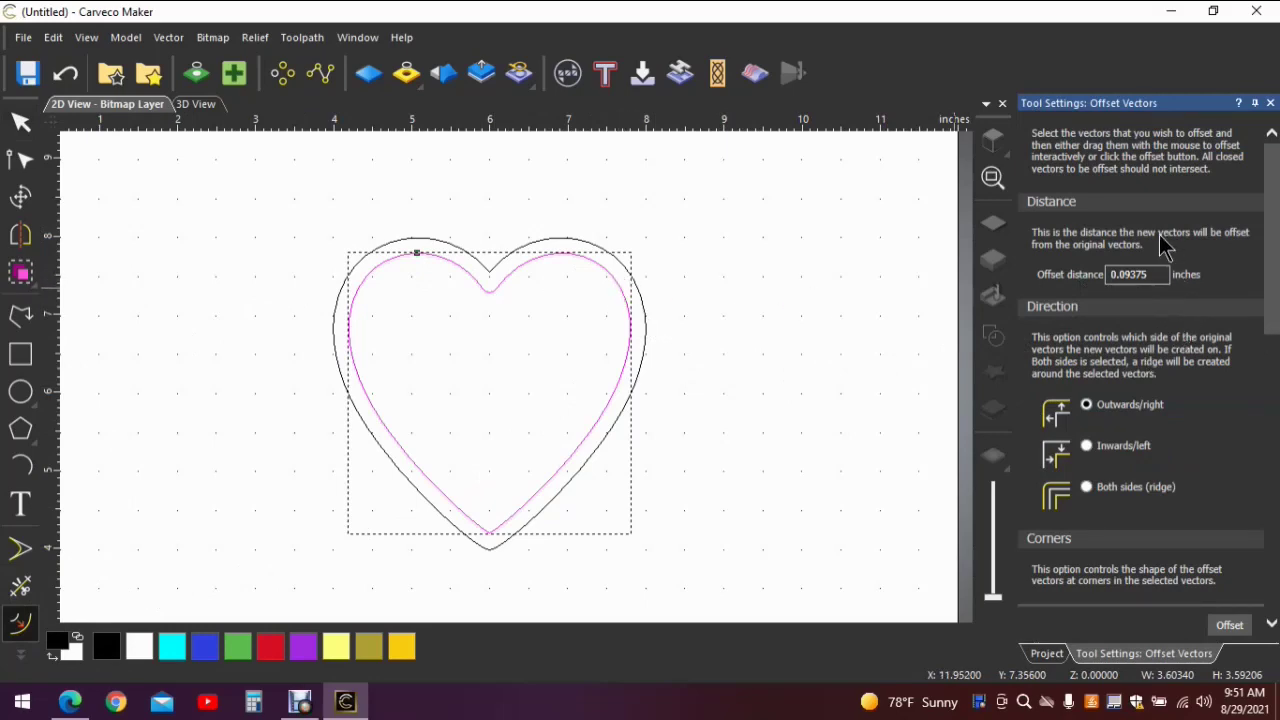
Offset the inner heart outline 0.09375 inch outwards with sharp corners.
left_click(1137, 277)
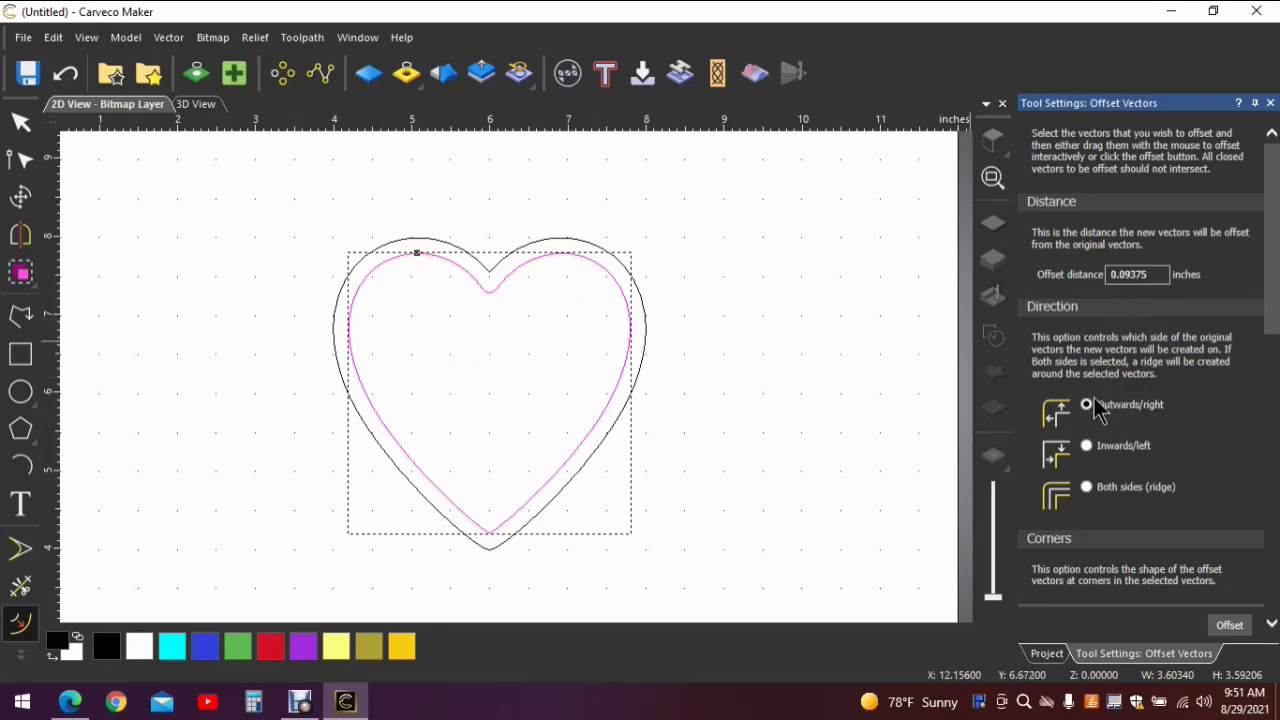
scroll(1150, 400, "down", 10)
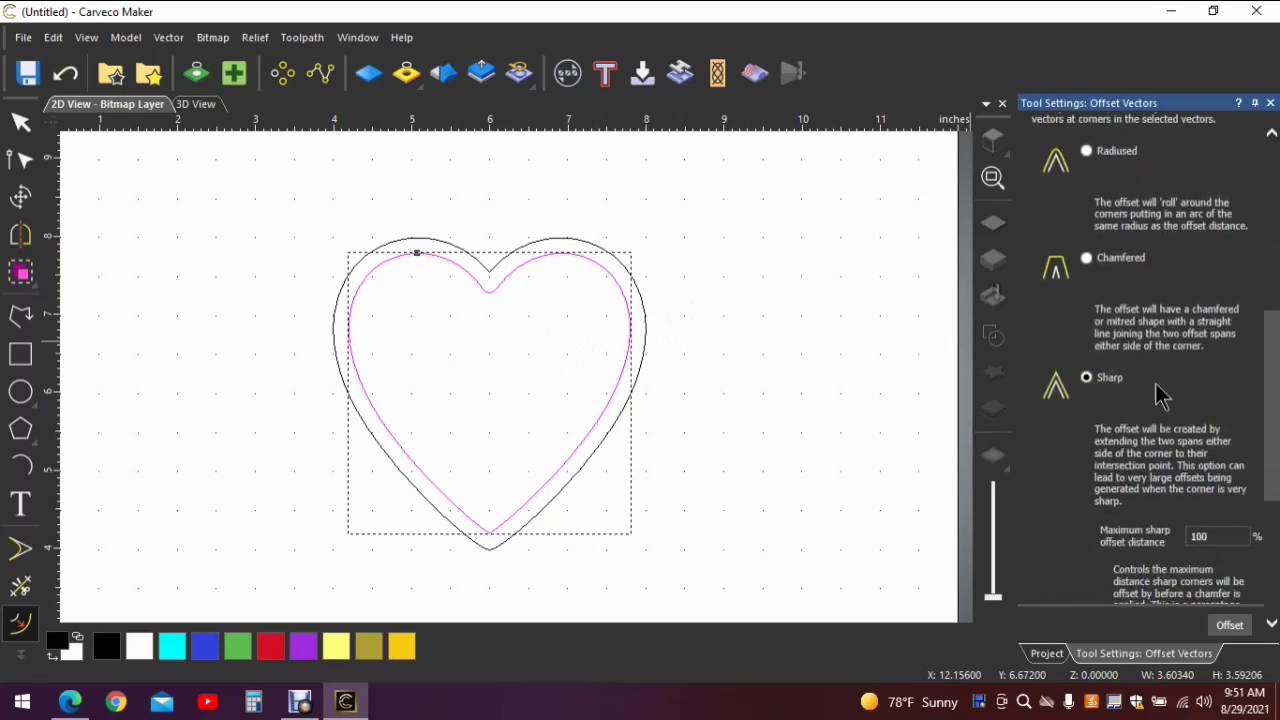
scroll(1158, 395, "down", 5)
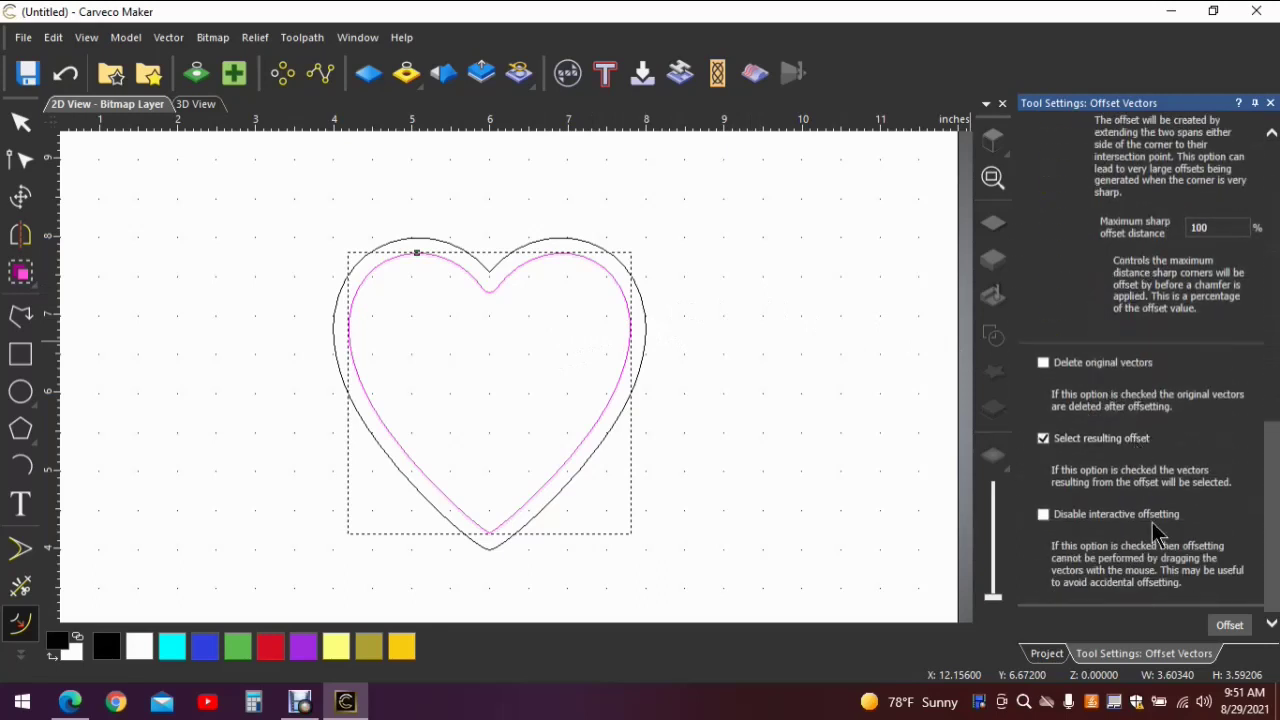
scroll(1225, 420, "up", 5)
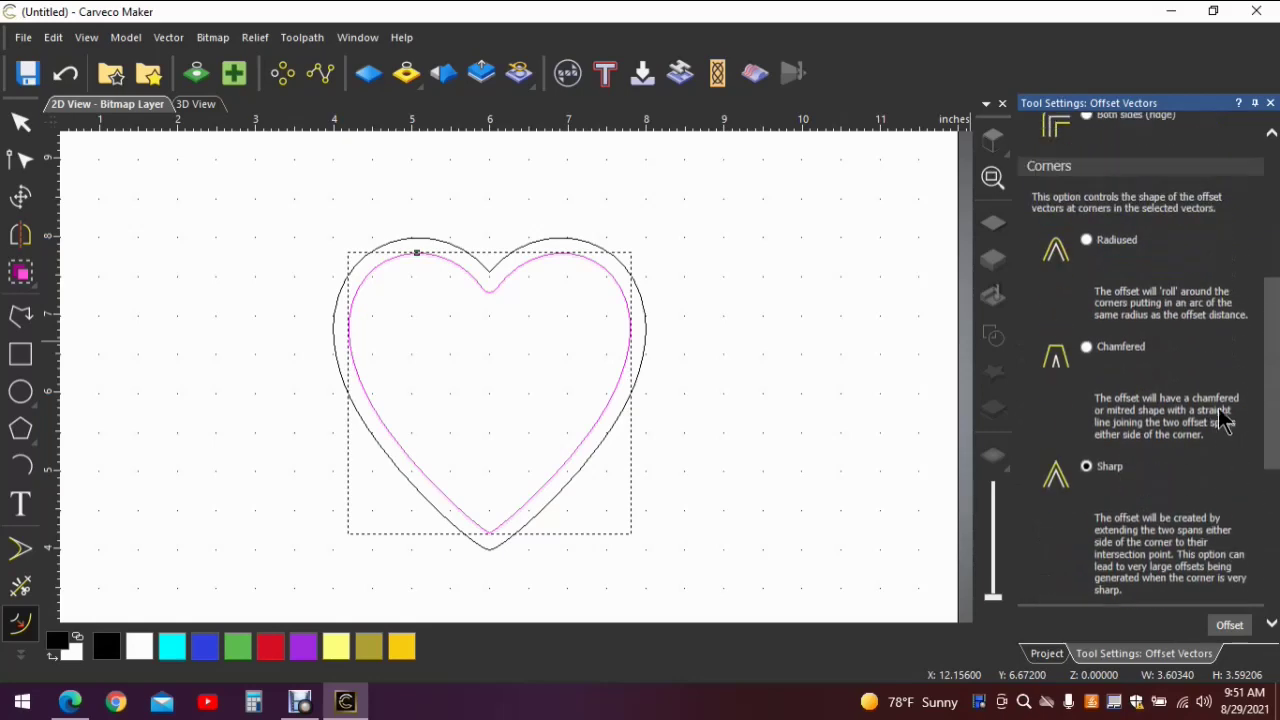
scroll(1218, 420, "up", 5)
scroll(1215, 405, "down", 5)
scroll(1105, 255, "up", 3)
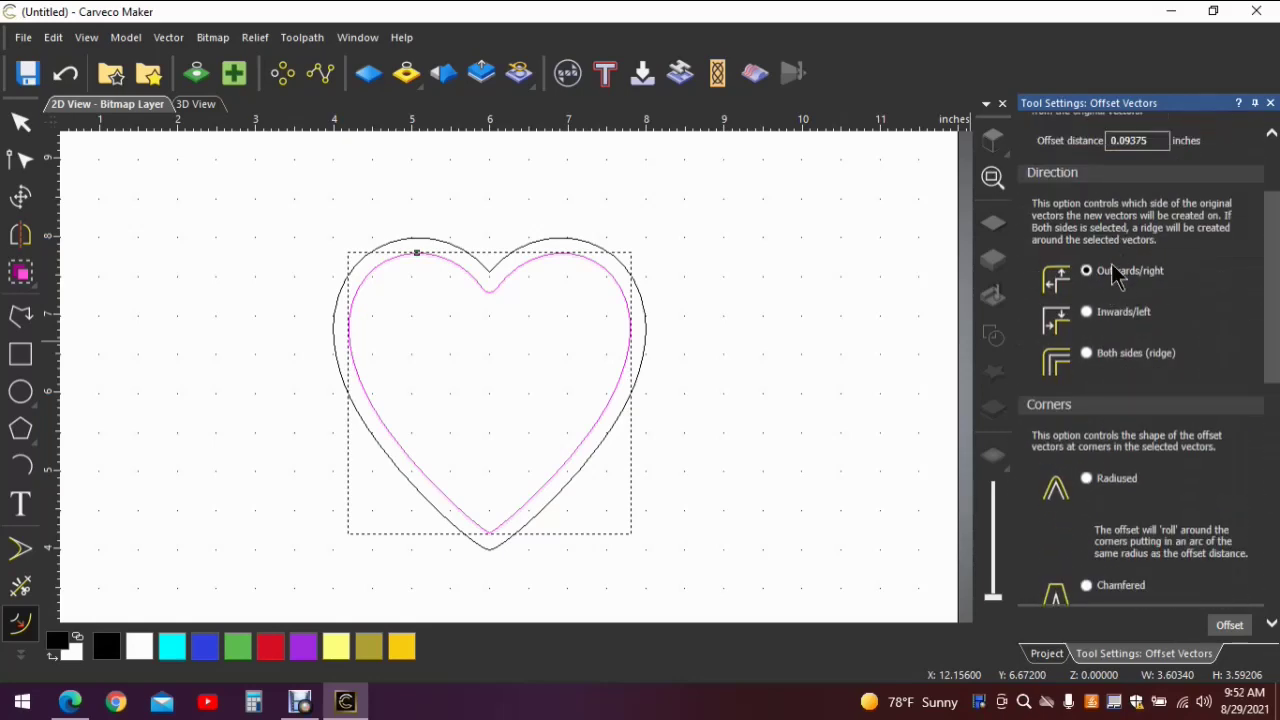
scroll(1124, 363, "down", 6)
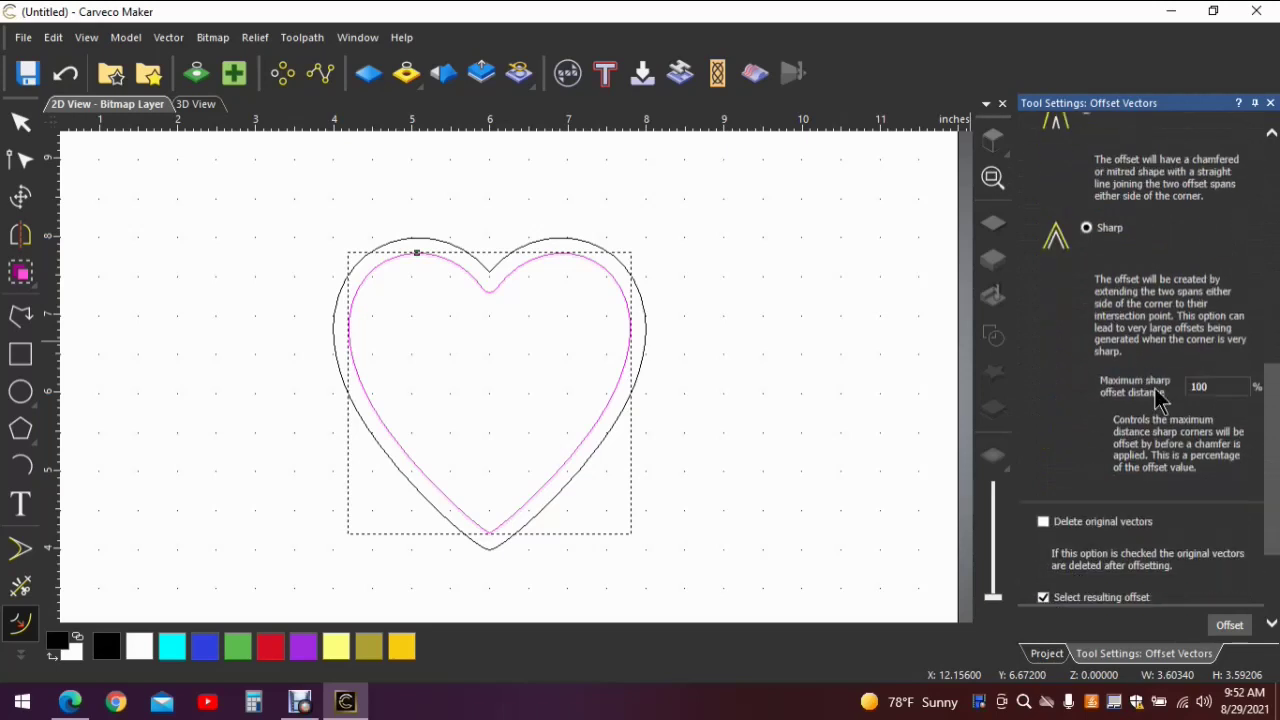
scroll(1158, 398, "down", 2)
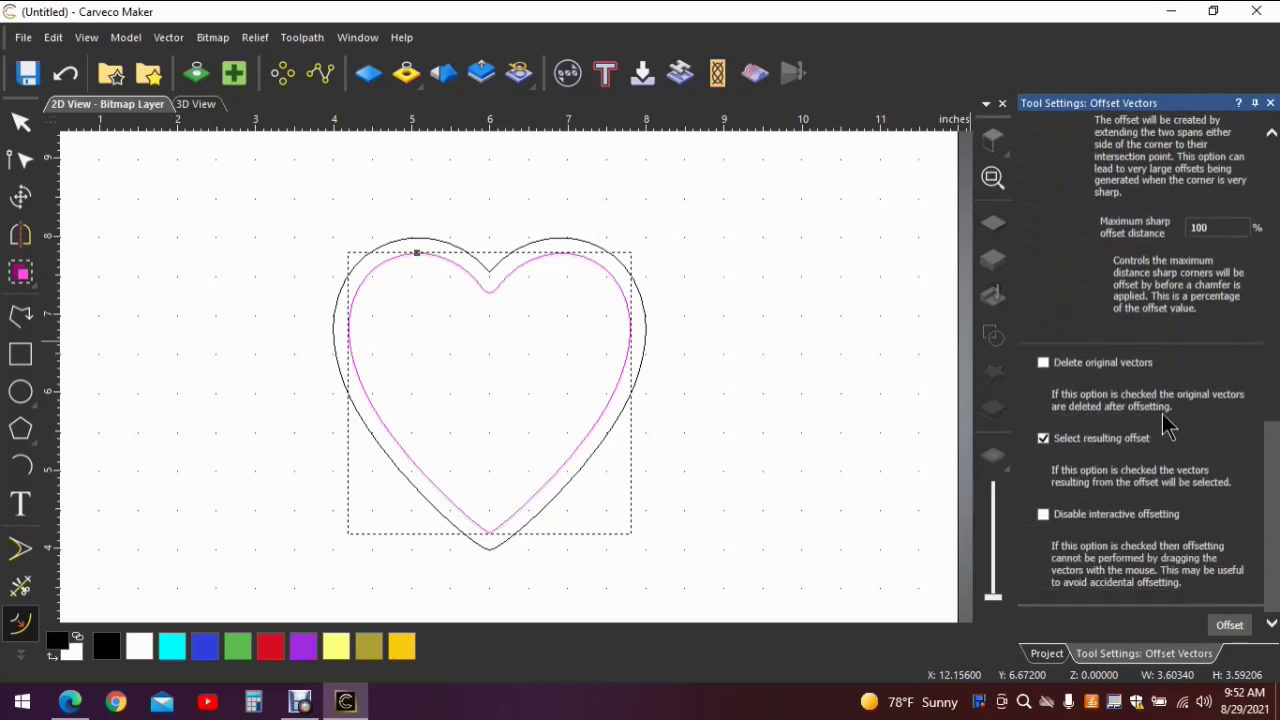
left_click(1232, 626)
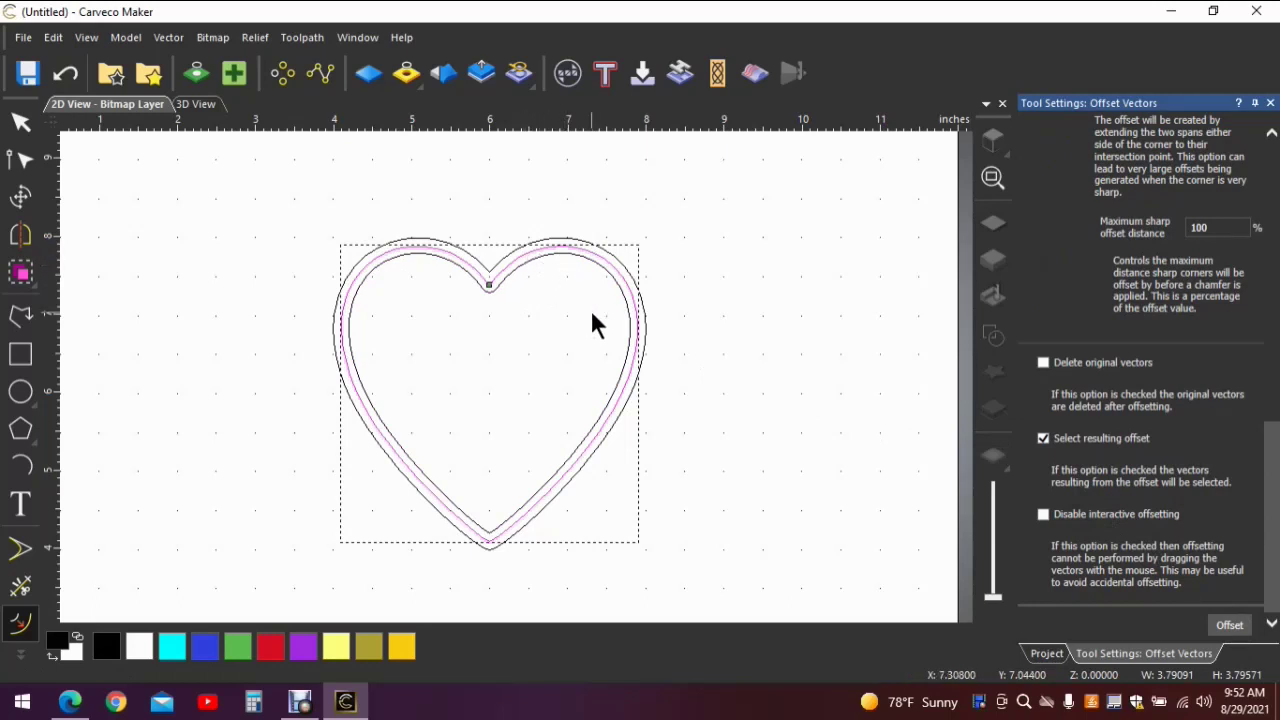
Deselect the outlines, return to the Select tool, and show the 2D toolpath operations.
left_click(776, 266)
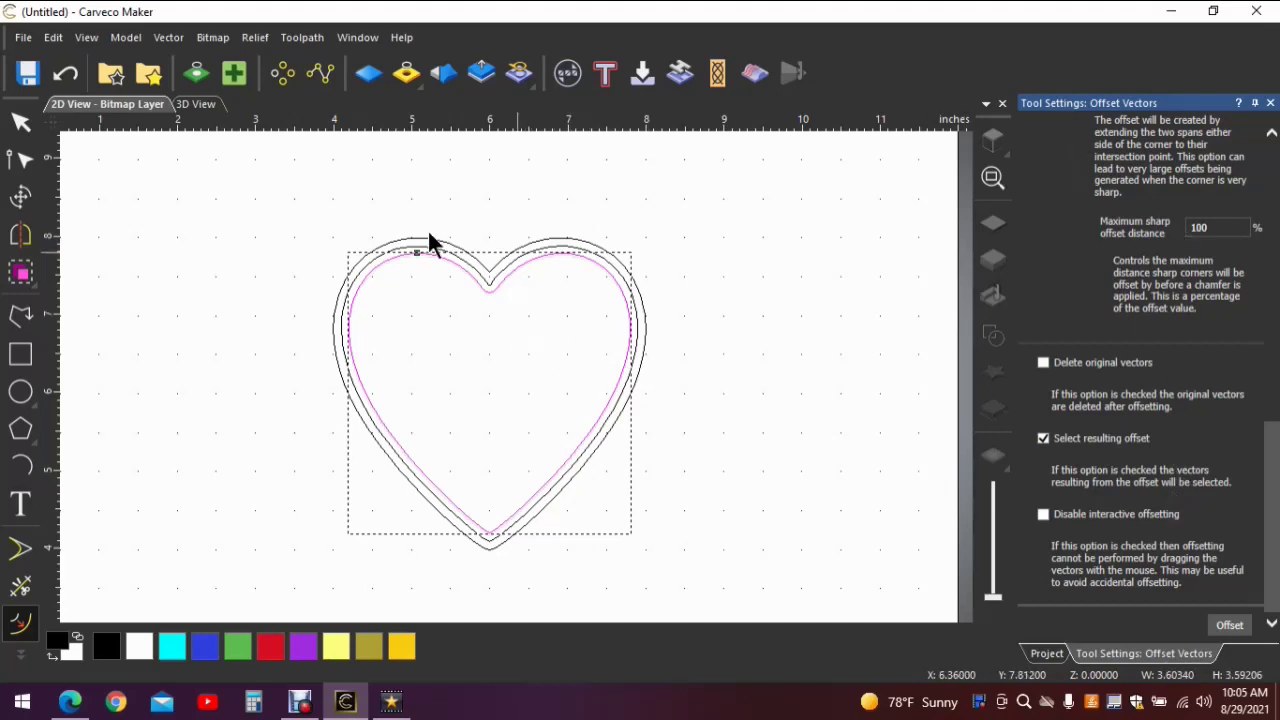
left_click(14, 116)
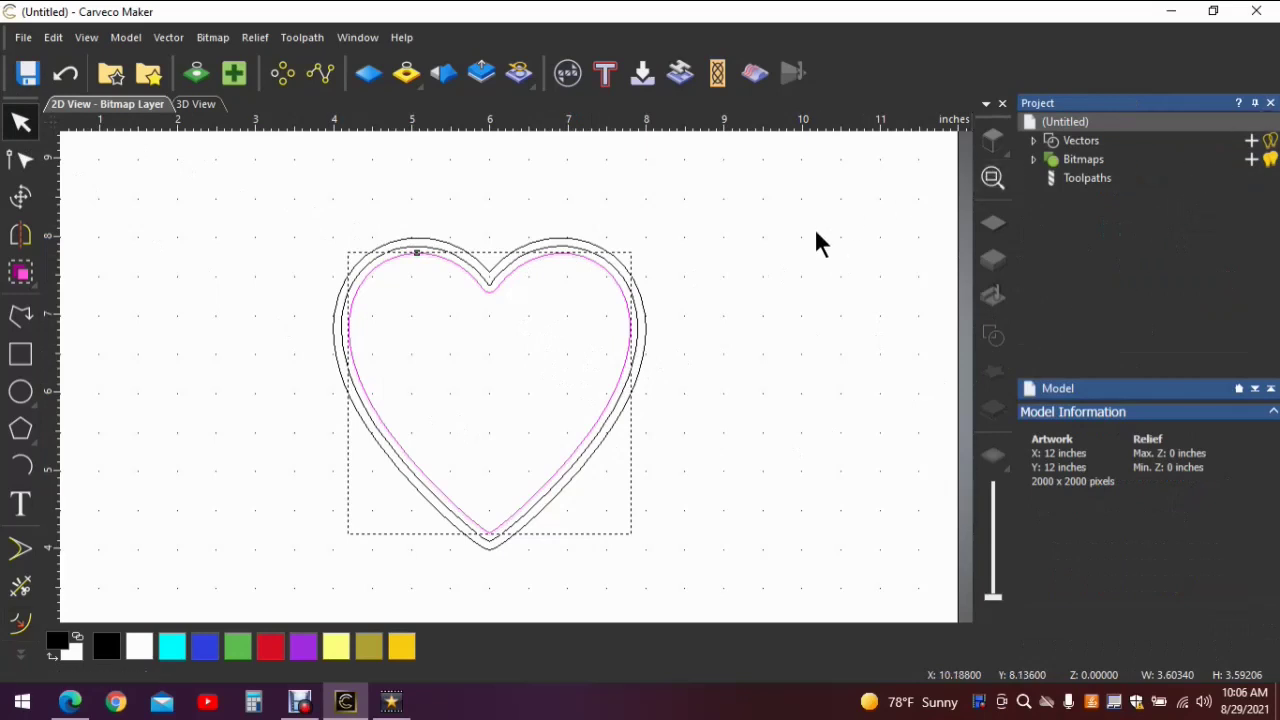
left_click(1092, 183)
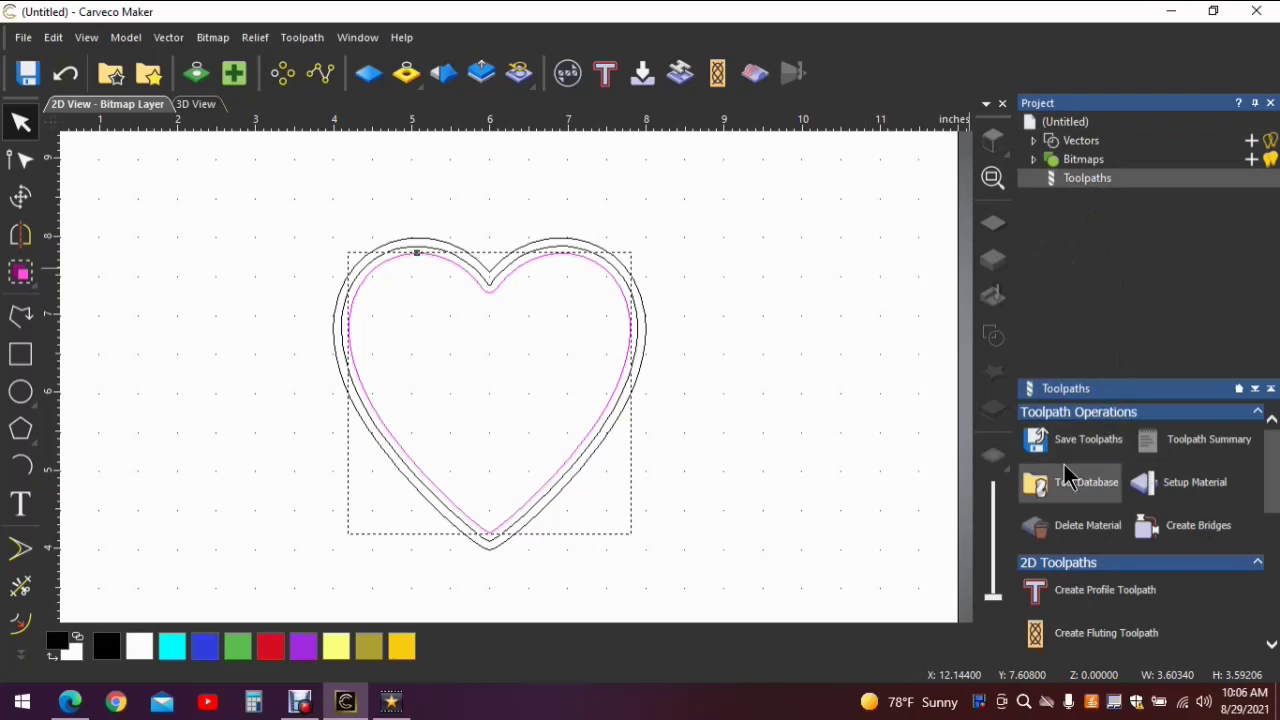
scroll(1066, 460, "down", 2)
scroll(1070, 465, "down", 1)
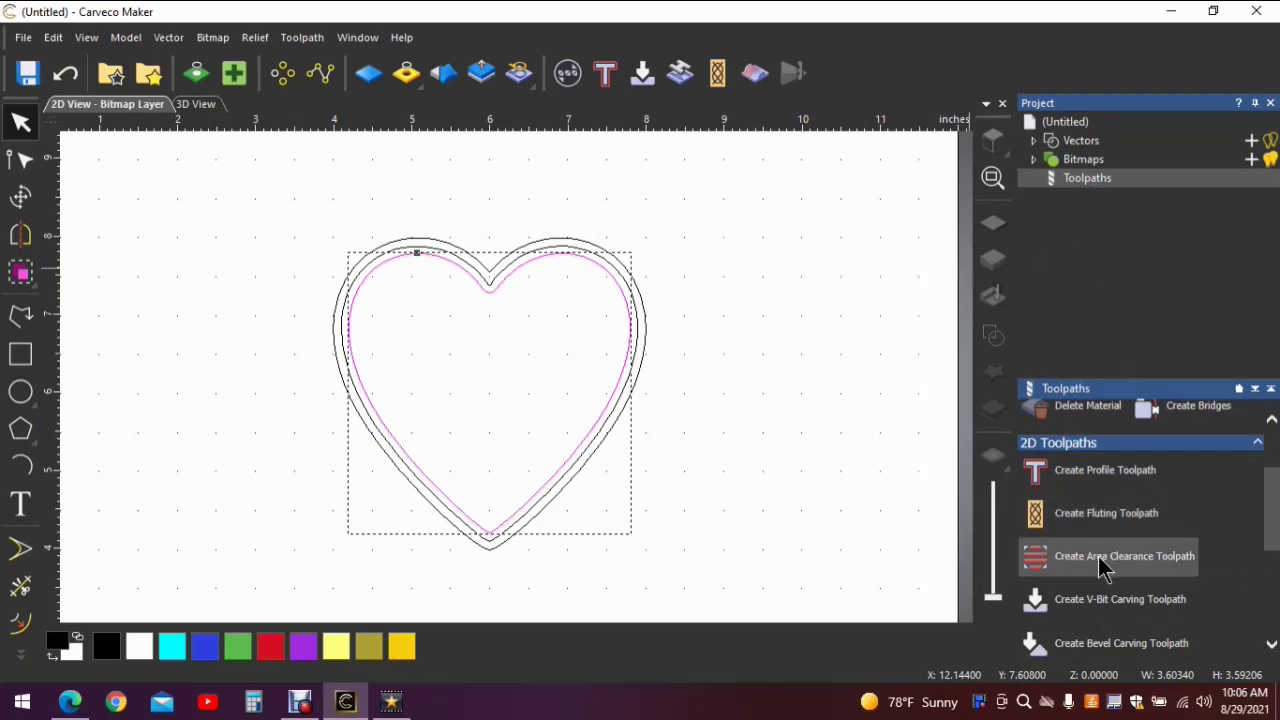
Start a 2D Area Clearance toolpath and add the End Mill 1/4 Inch tool.
left_click(1103, 565)
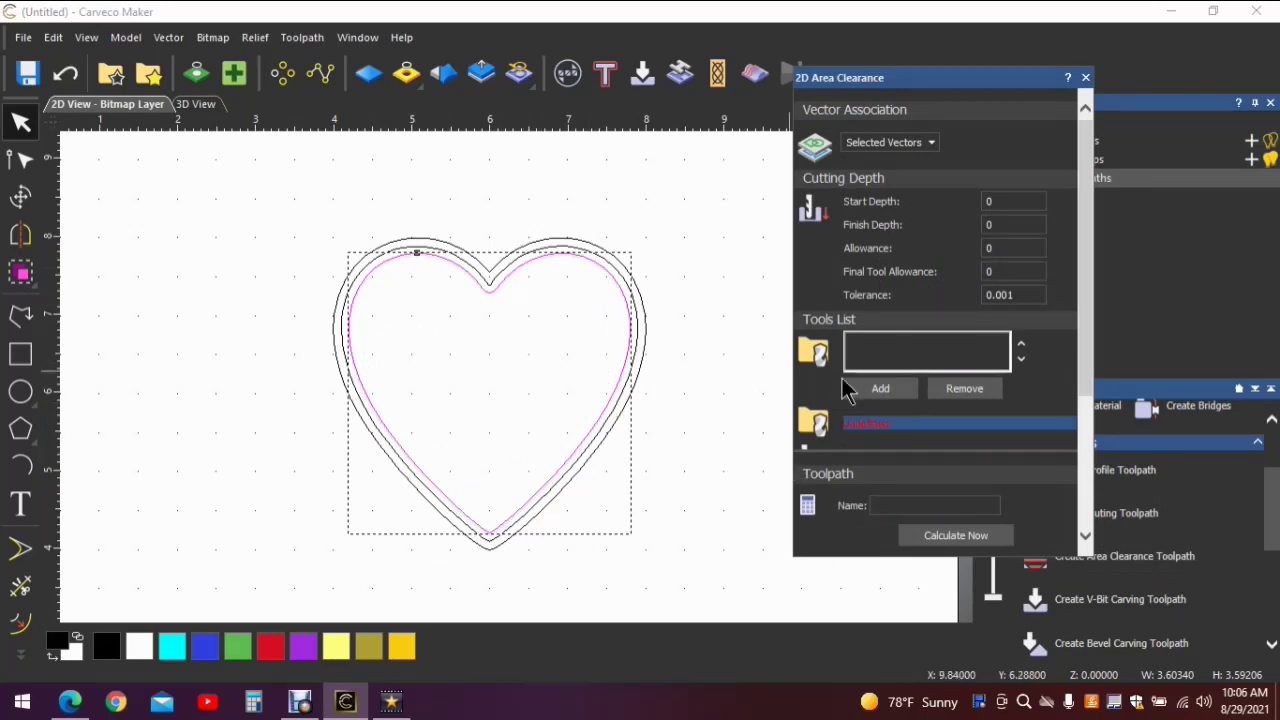
scroll(905, 357, "down", 2)
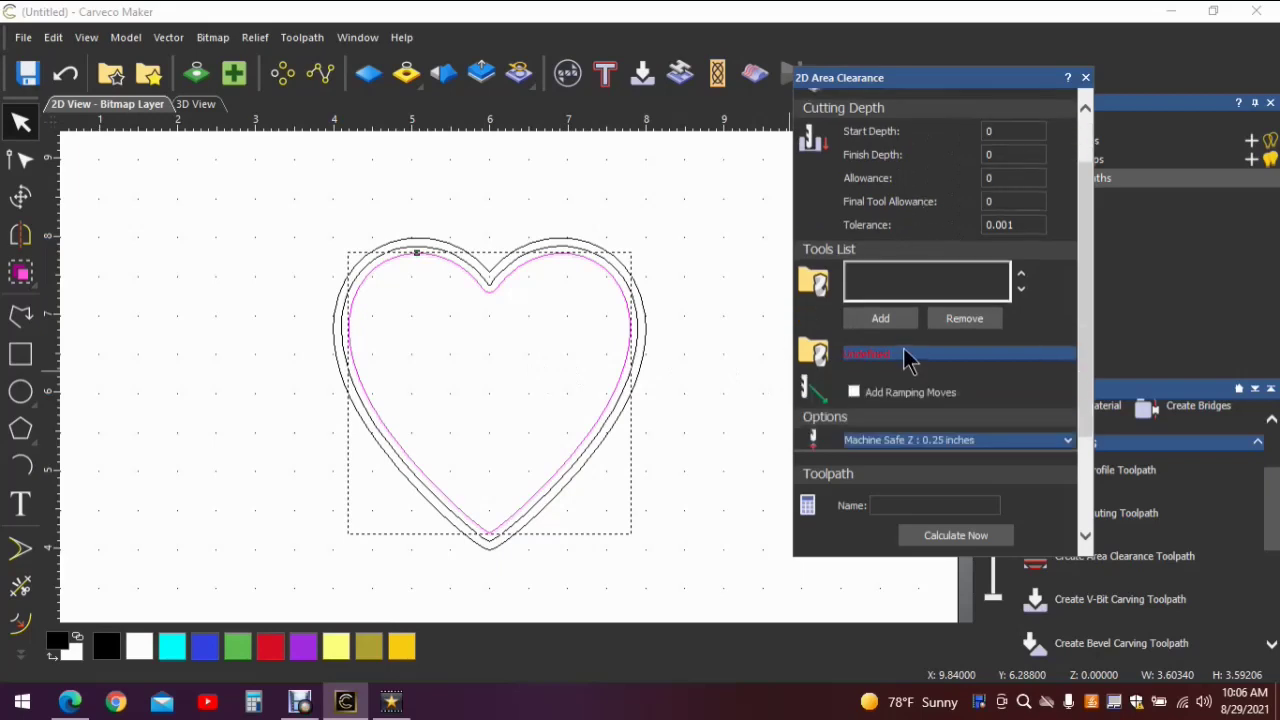
left_click(868, 318)
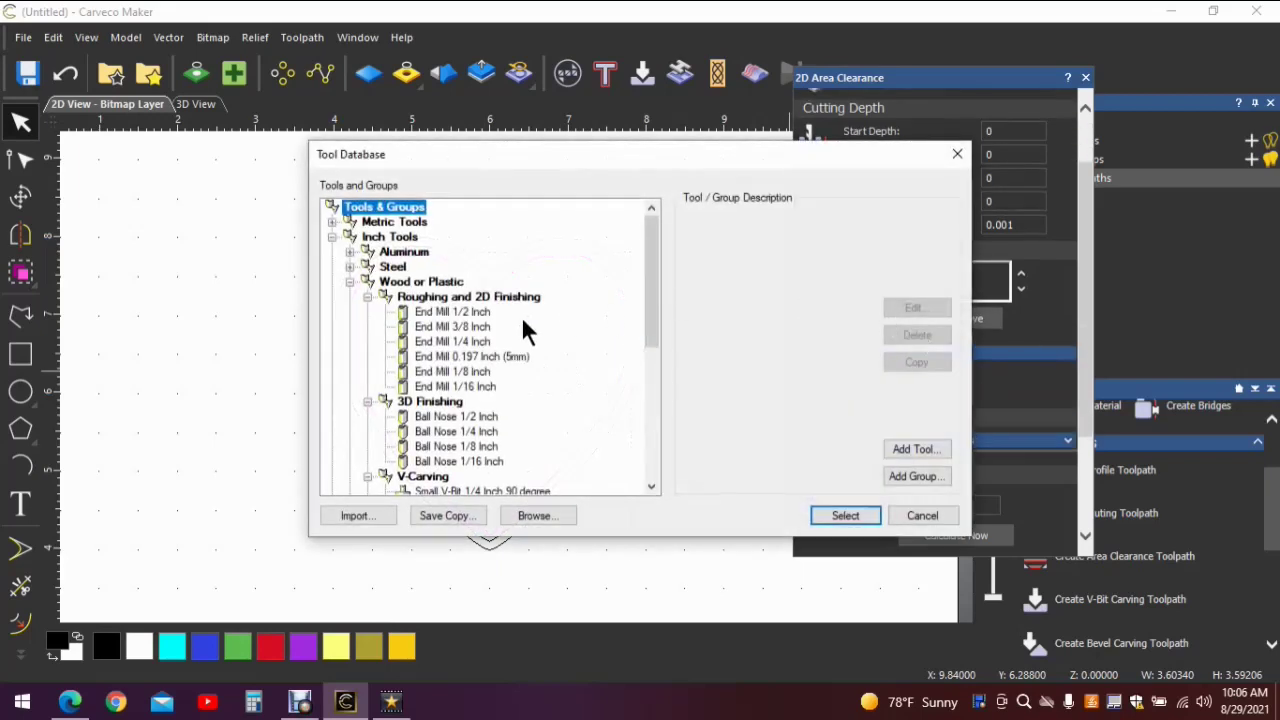
left_click(455, 342)
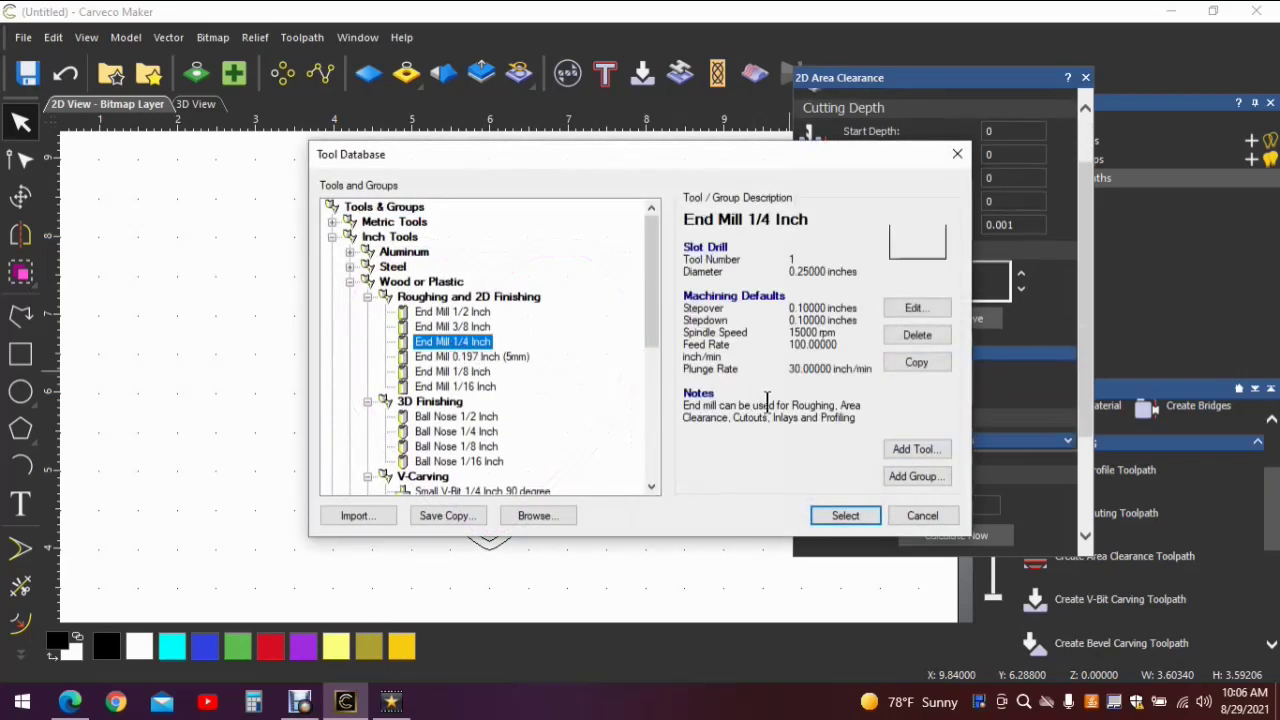
left_click(845, 515)
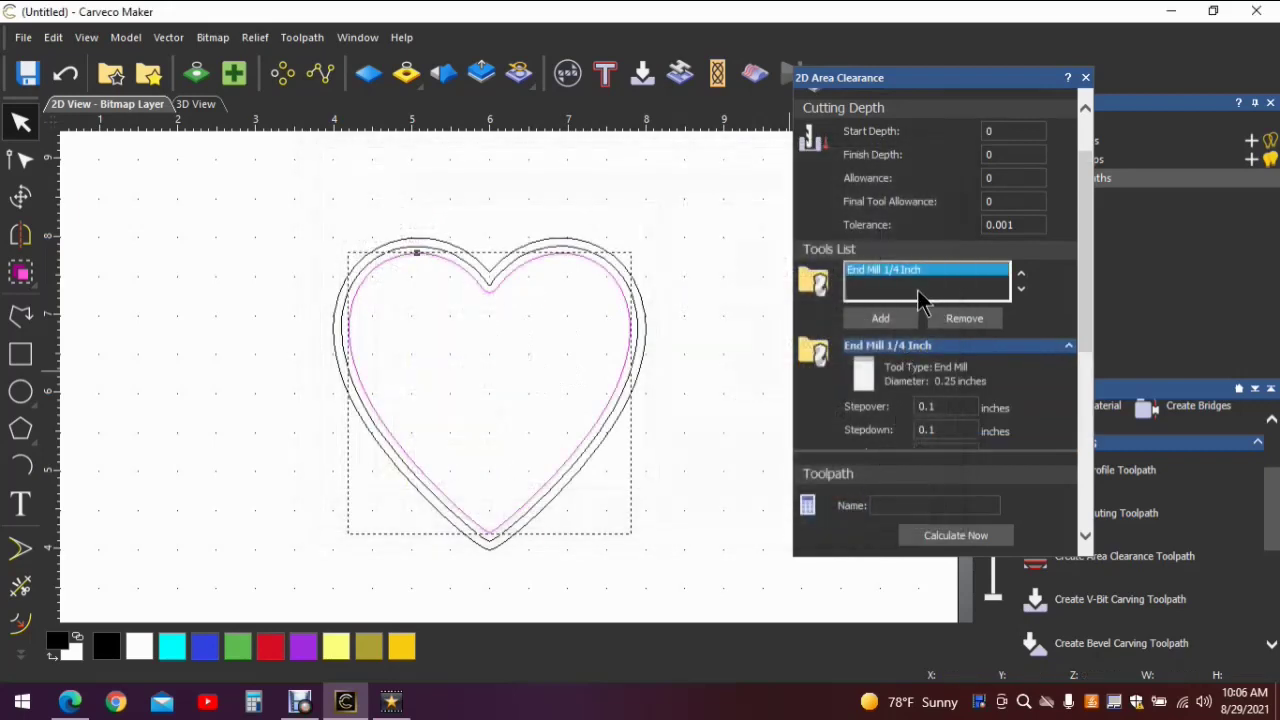
Set the feed rate to 50 inch/min and use the Offset strategy, climb milling from inside.
scroll(915, 300, "down", 5)
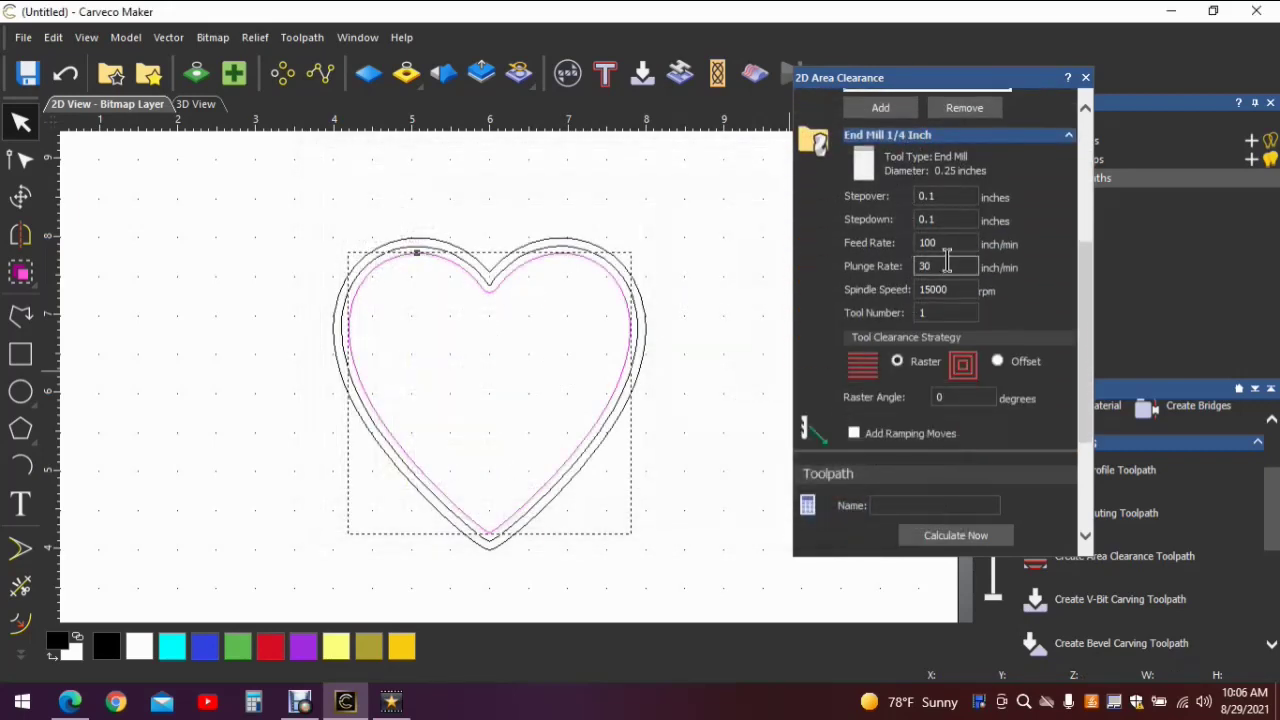
left_click(950, 243)
left_click(916, 250)
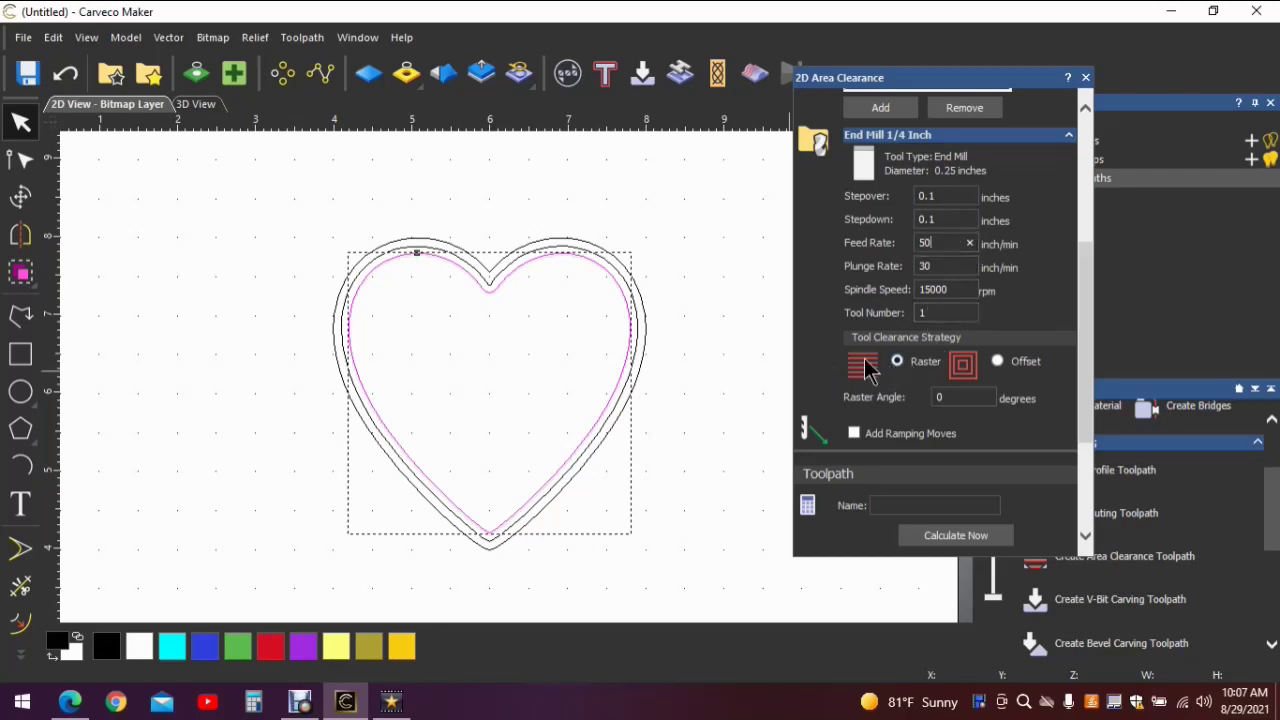
left_click(998, 362)
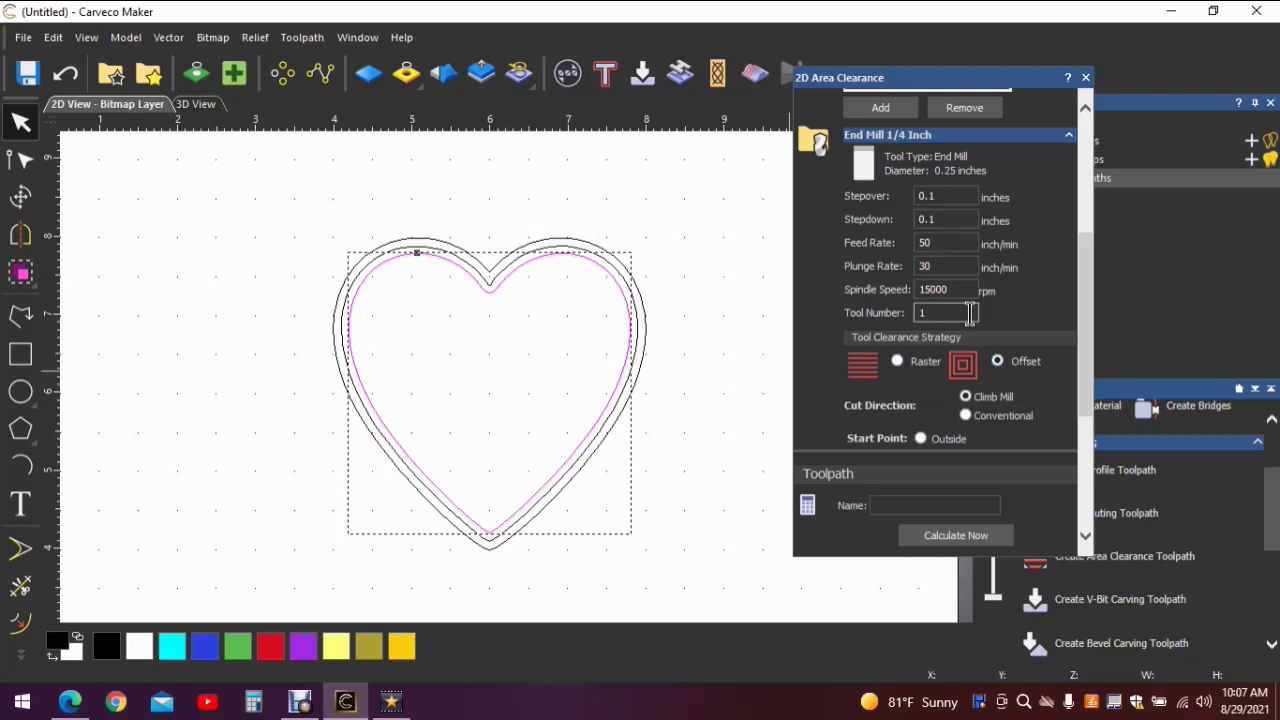
scroll(1010, 300, "down", 5)
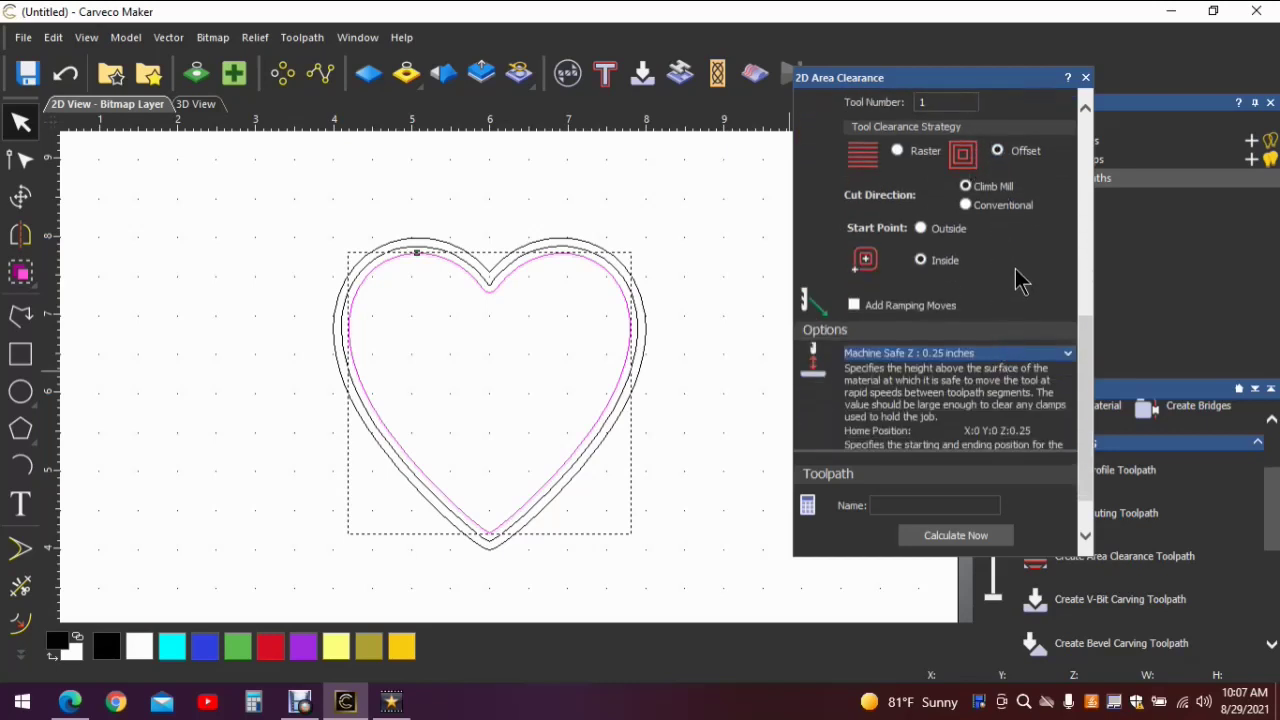
scroll(1020, 288, "down", 1)
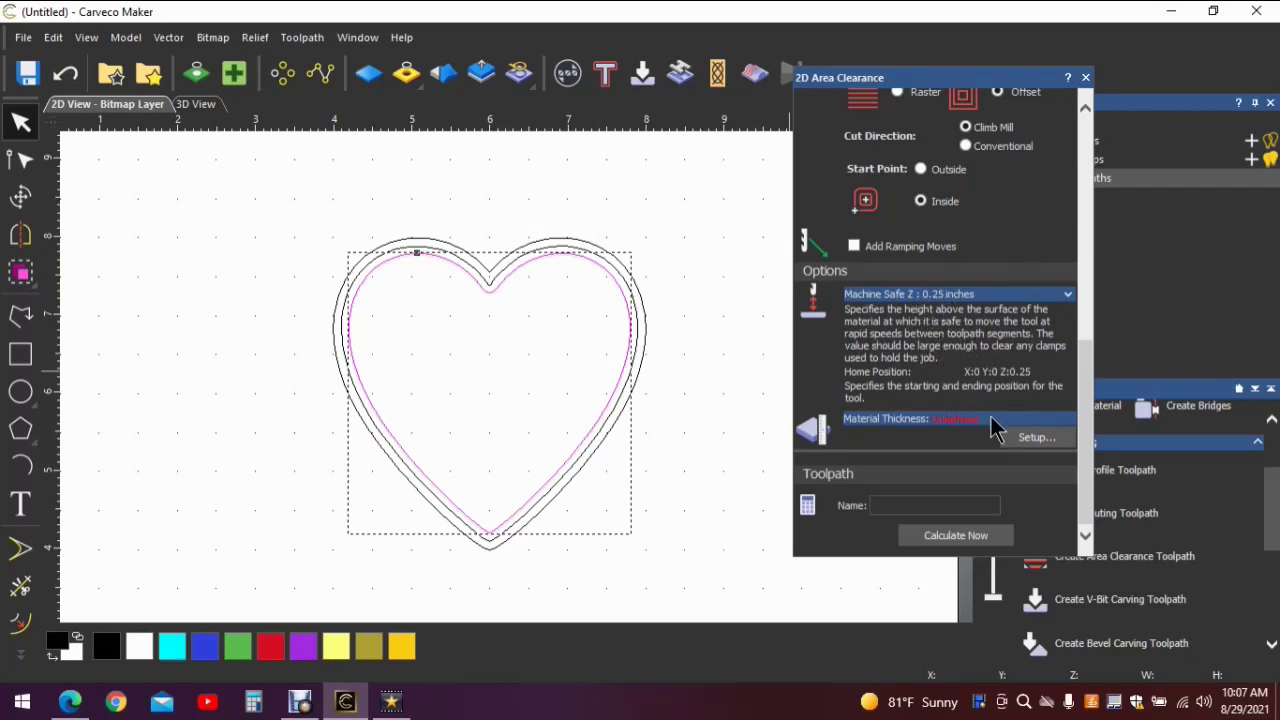
Set the material thickness to 1.5 inches with Z zero at the material top.
left_click(1034, 439)
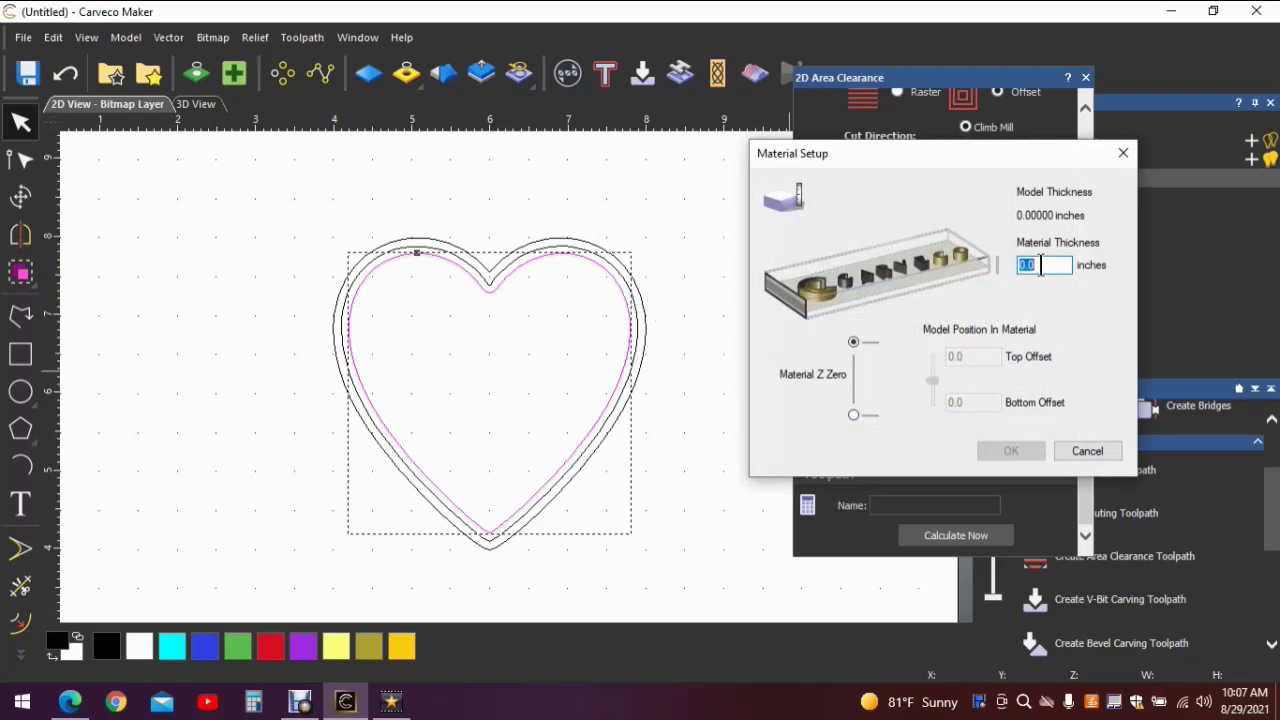
type("1.5")
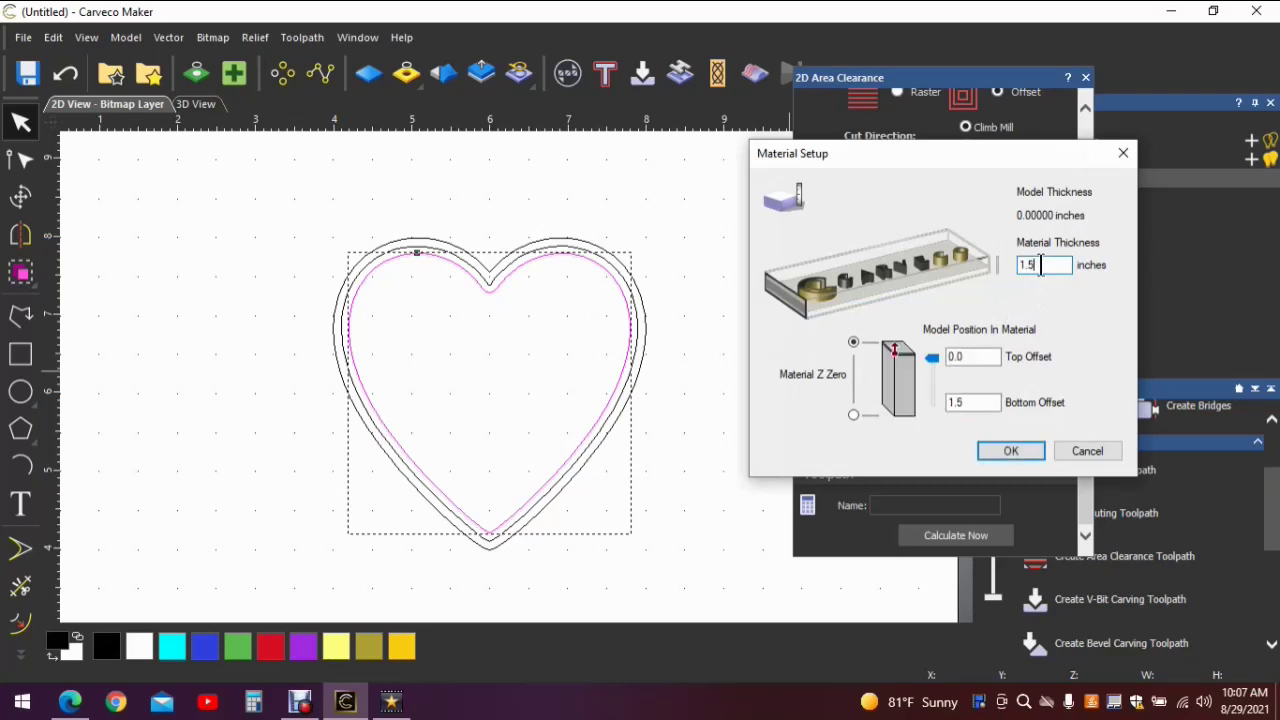
left_click(1015, 452)
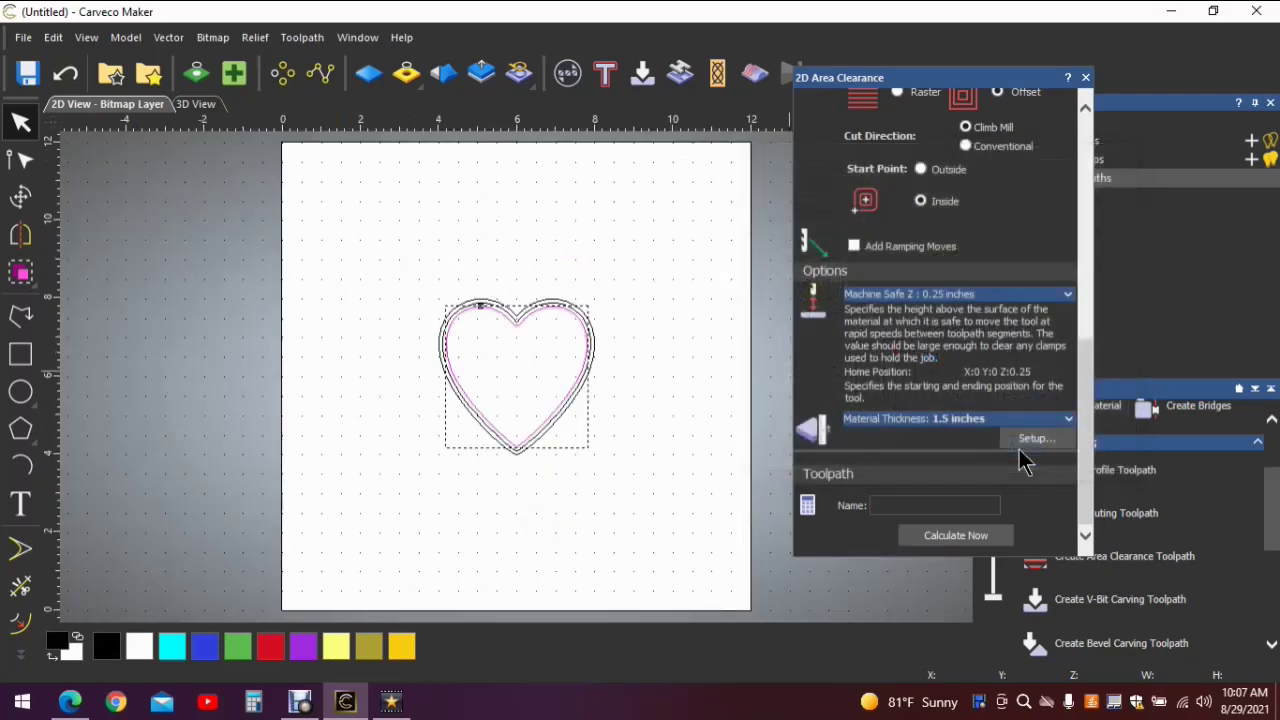
Name the area clearance toolpath HEART BOX INSIDE and calculate it.
left_click(882, 505)
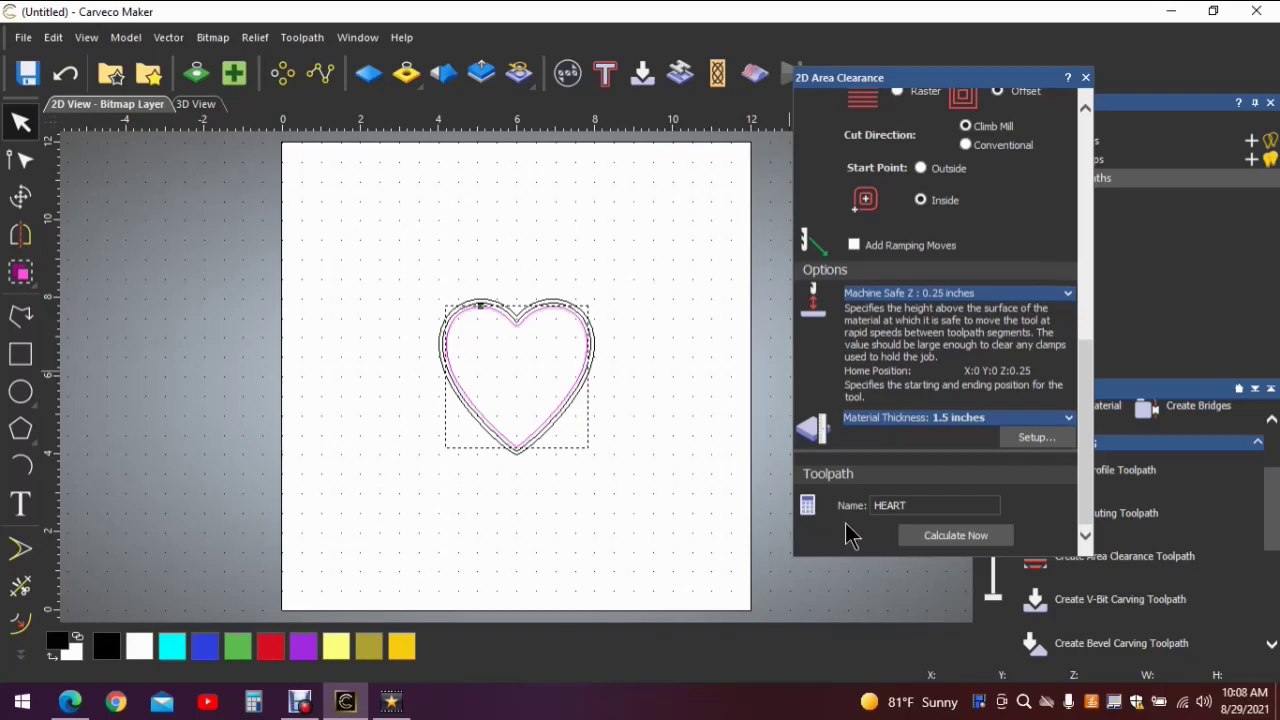
left_click(928, 507)
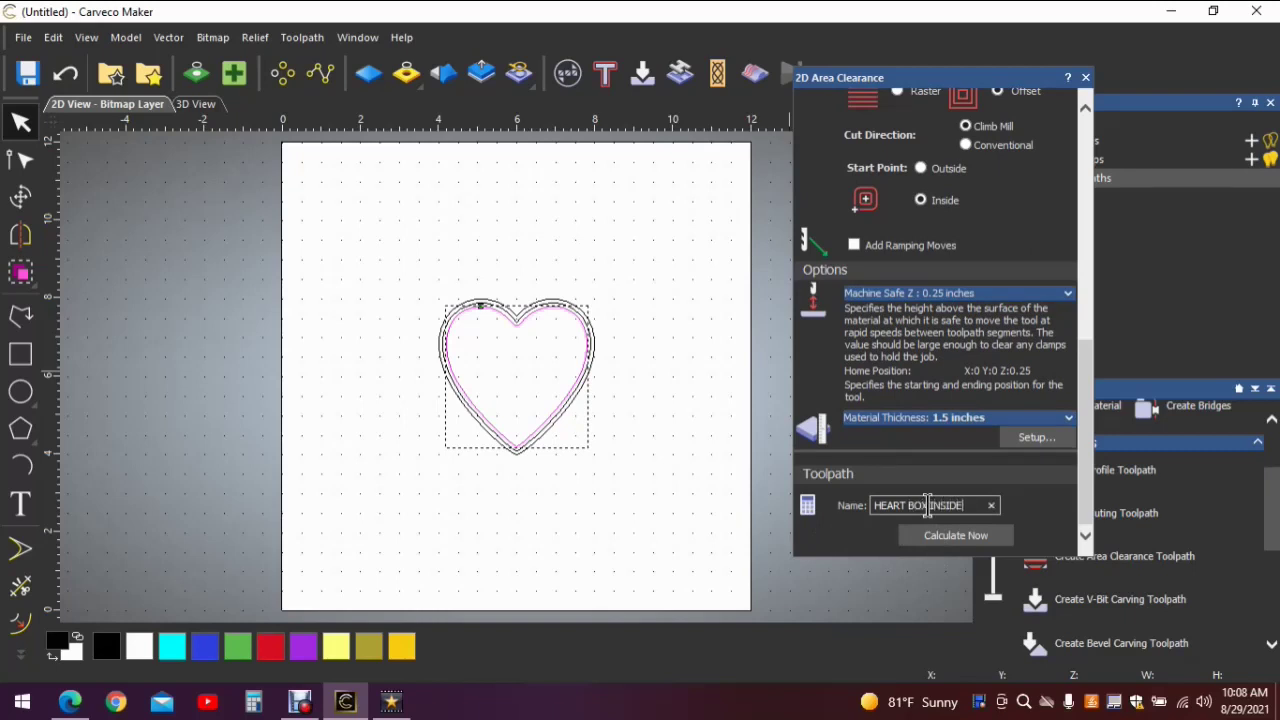
left_click(953, 538)
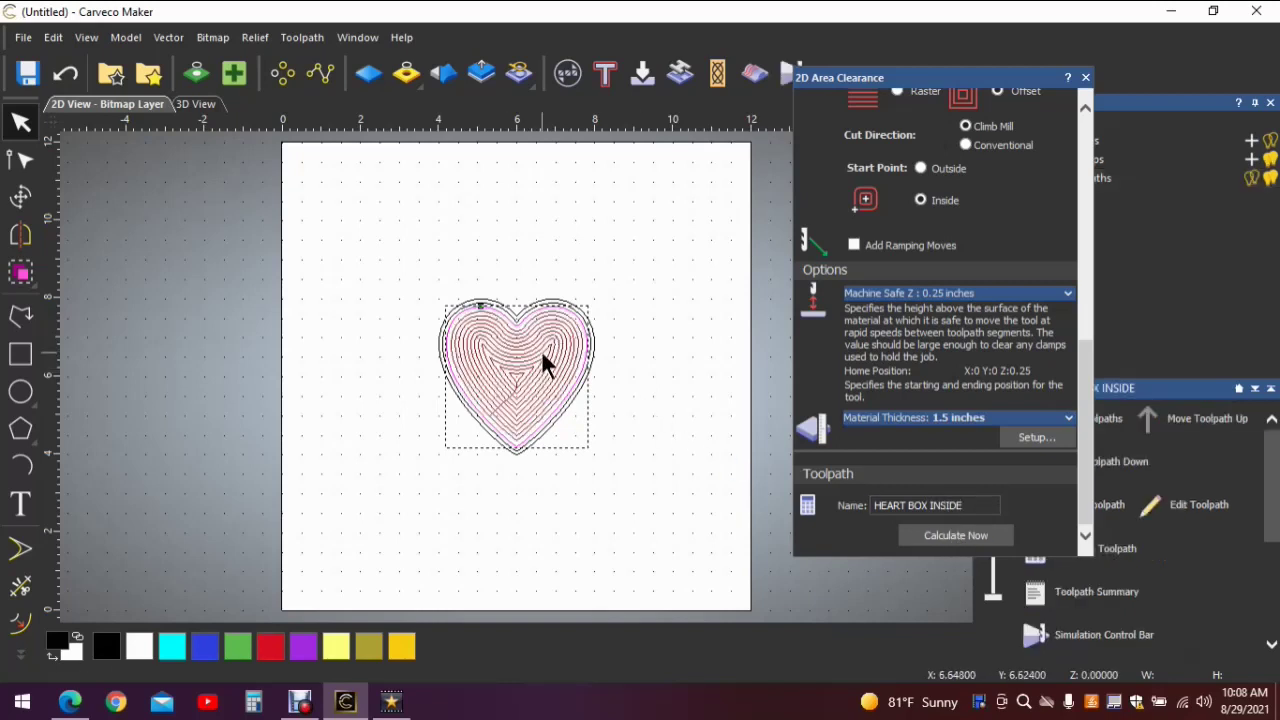
Hide the HEART BOX INSIDE toolpath preview so only the three heart outlines show, then deselect.
scroll(521, 338, "up", 2)
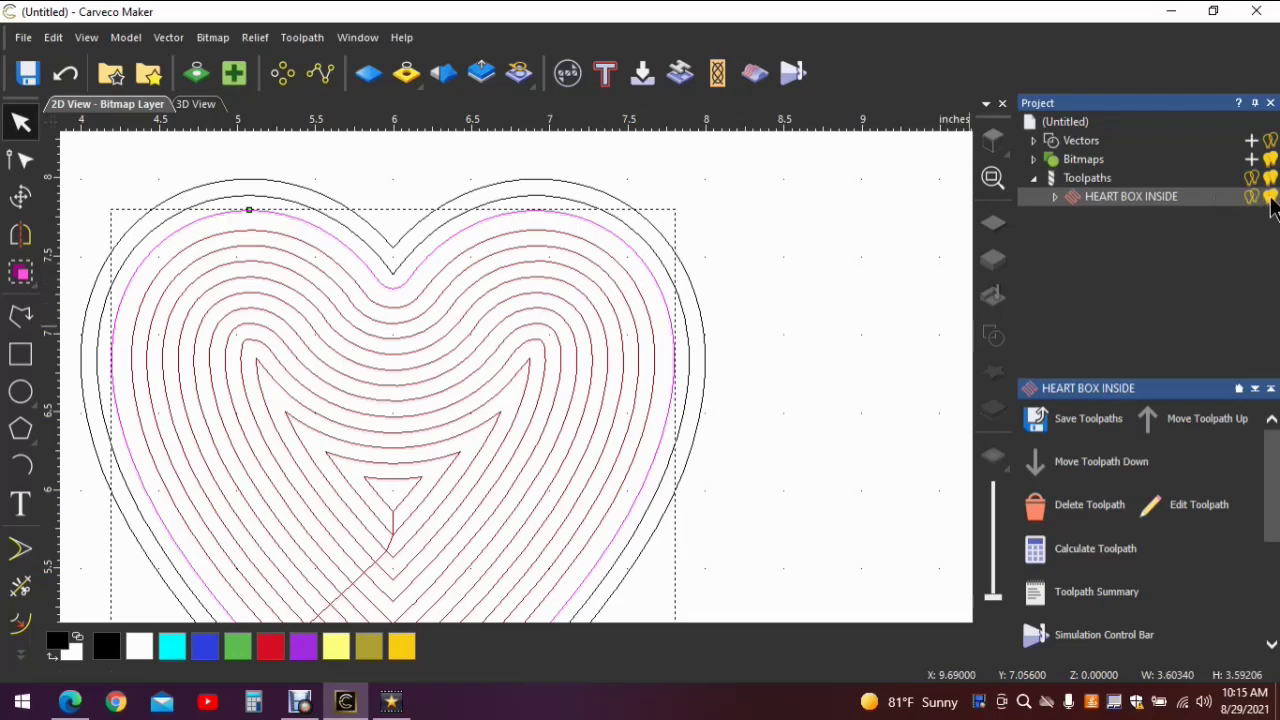
left_click(1270, 198)
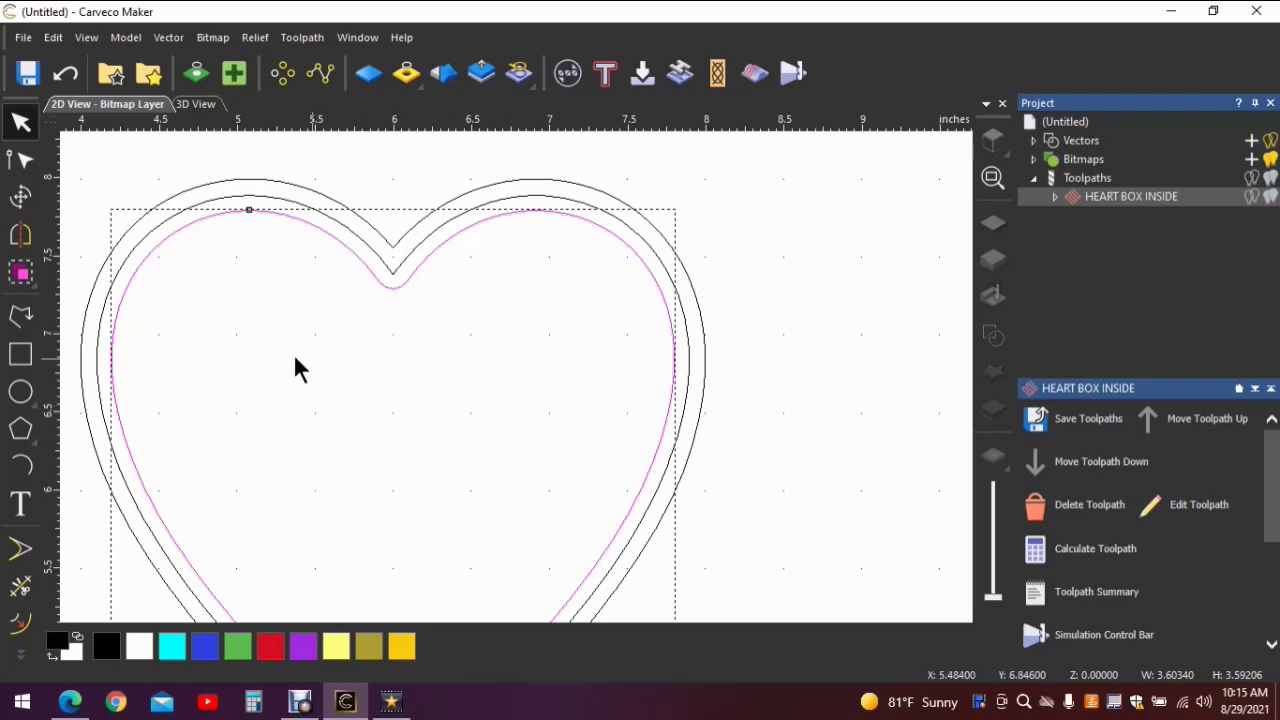
left_click(1268, 198)
left_click(1264, 200)
left_click(1250, 200)
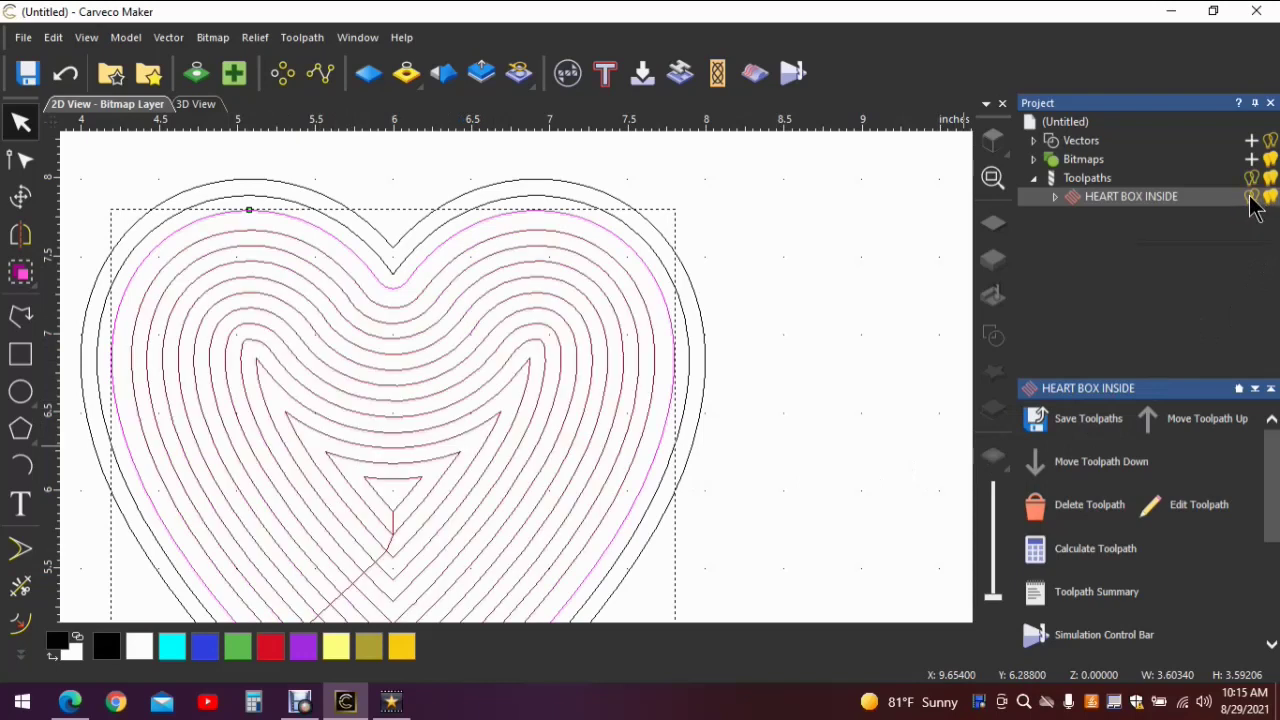
left_click(1250, 198)
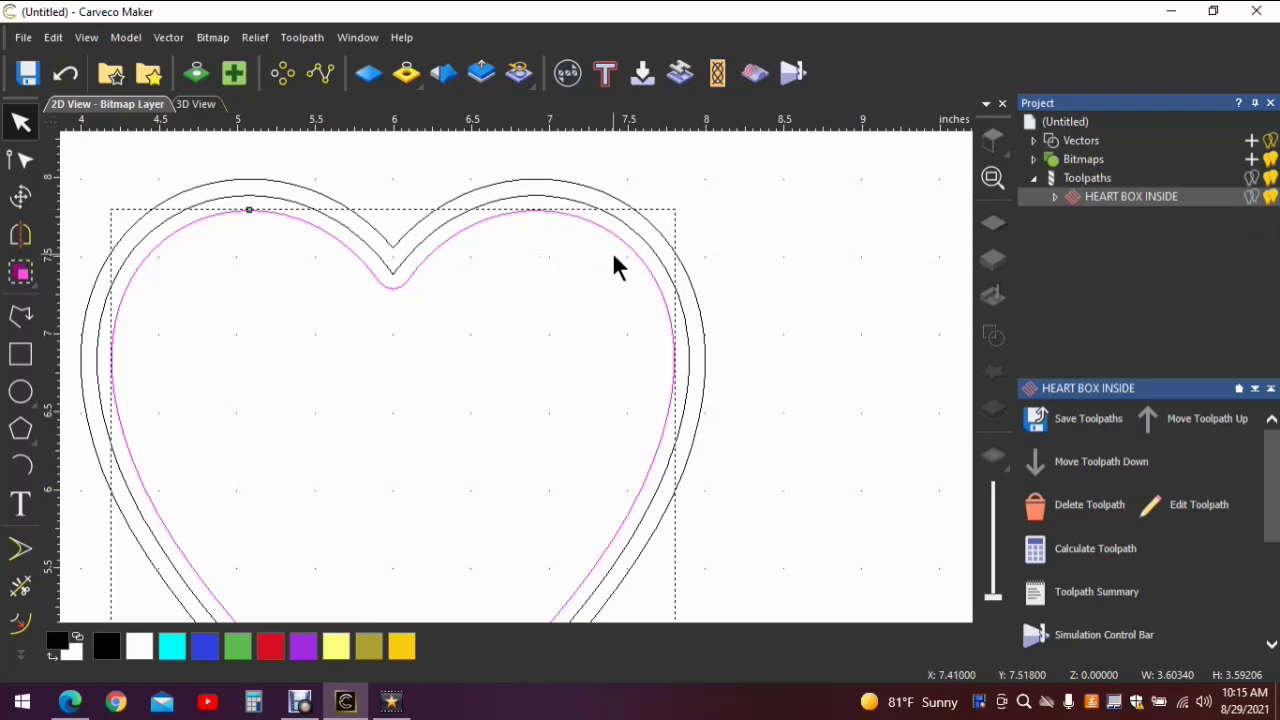
left_click(778, 276)
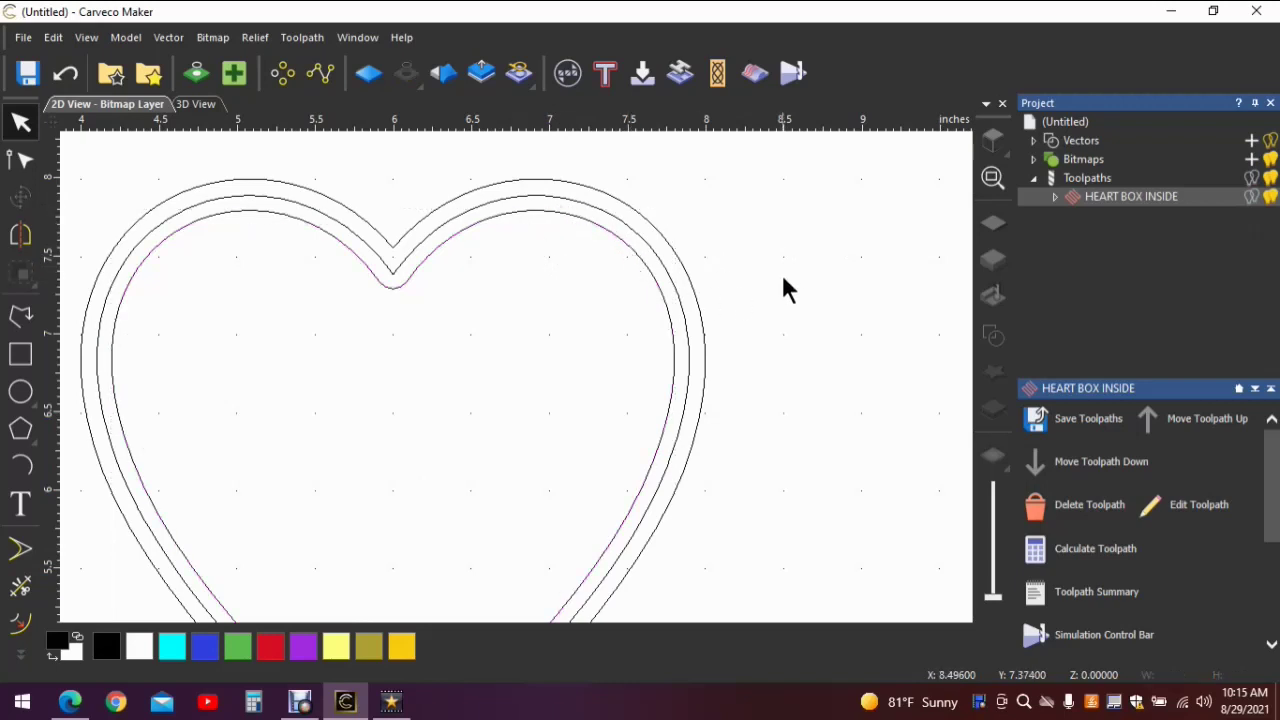
Start a profile toolpath on the middle heart outline and clear its Finish Depth value.
left_click(670, 262)
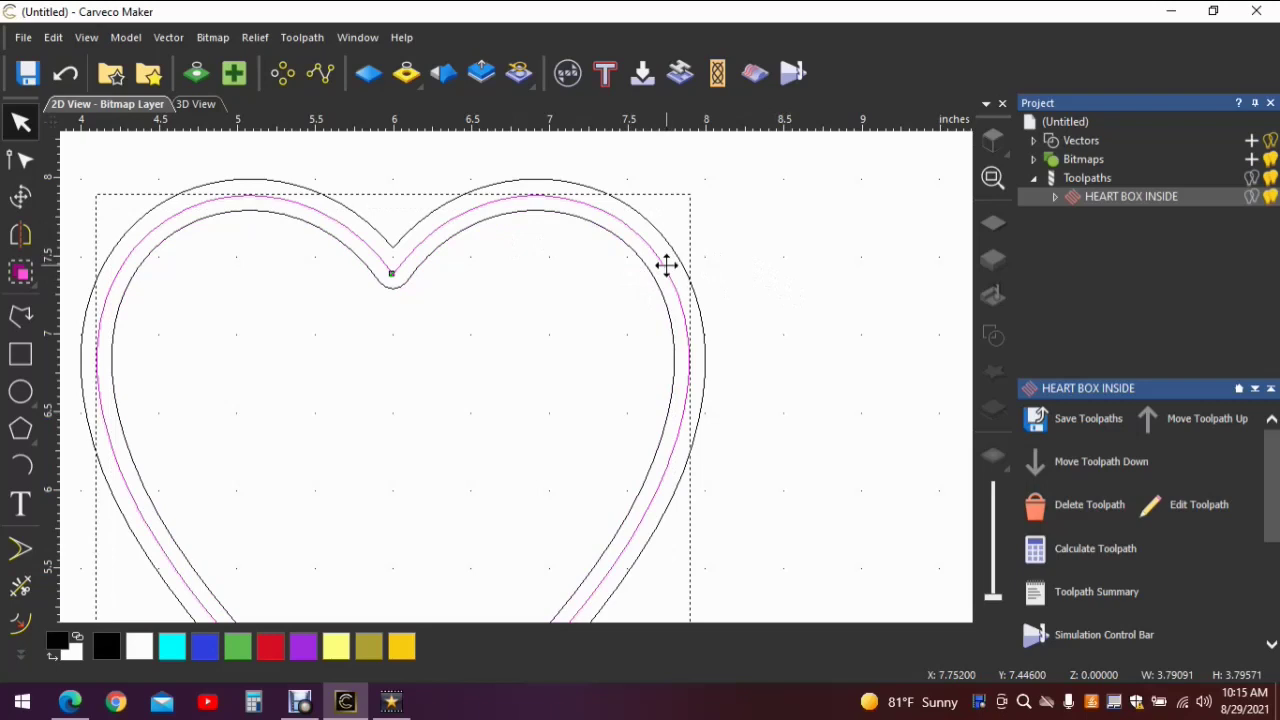
left_click(605, 72)
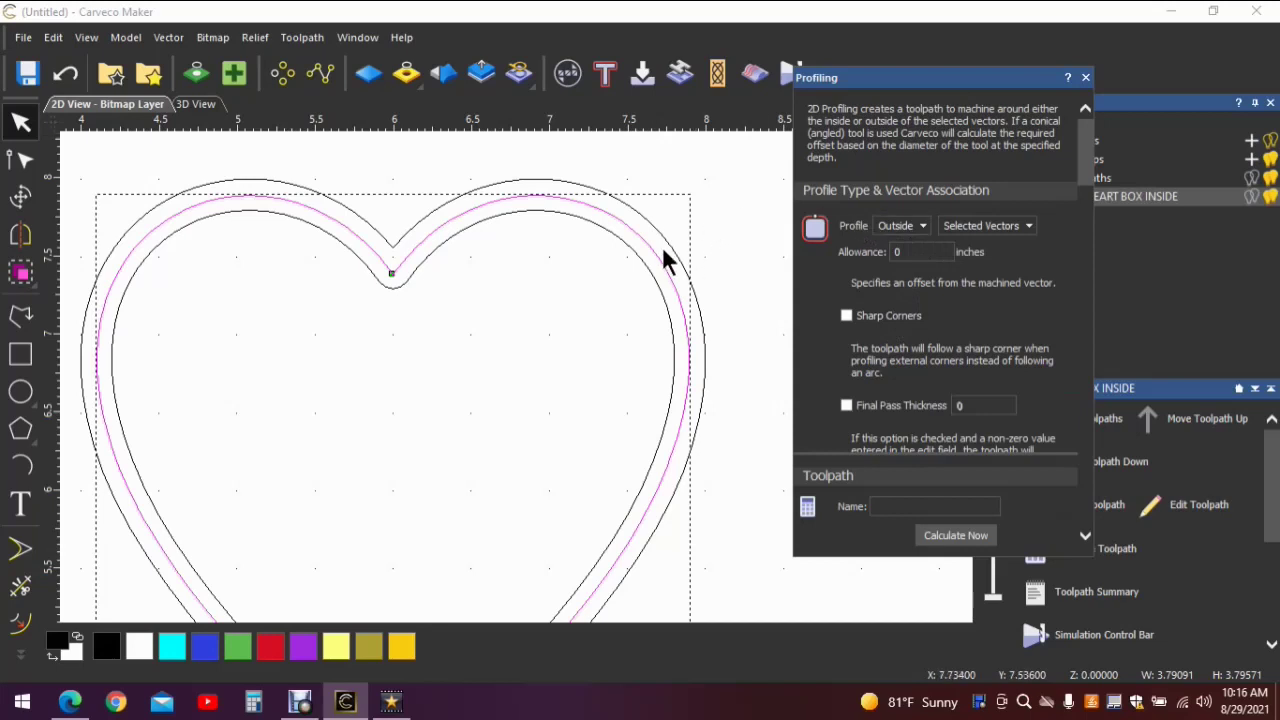
scroll(994, 240, "down", 5)
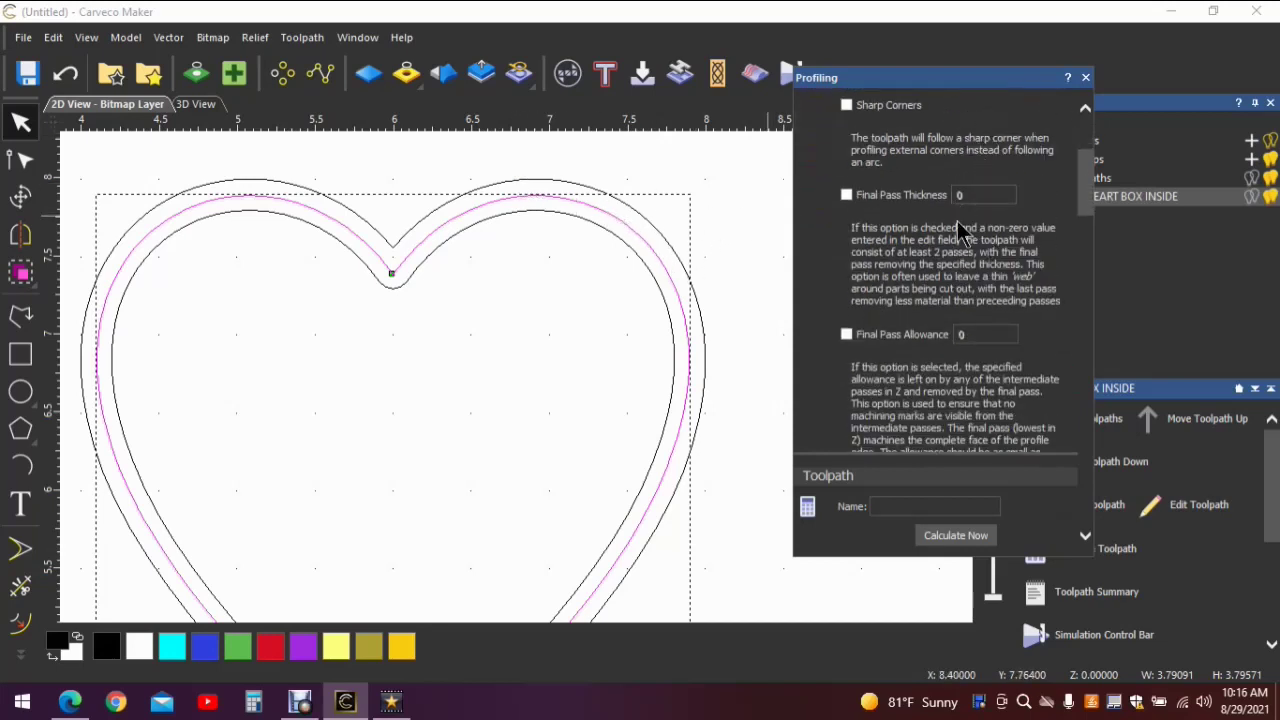
scroll(1000, 278, "down", 5)
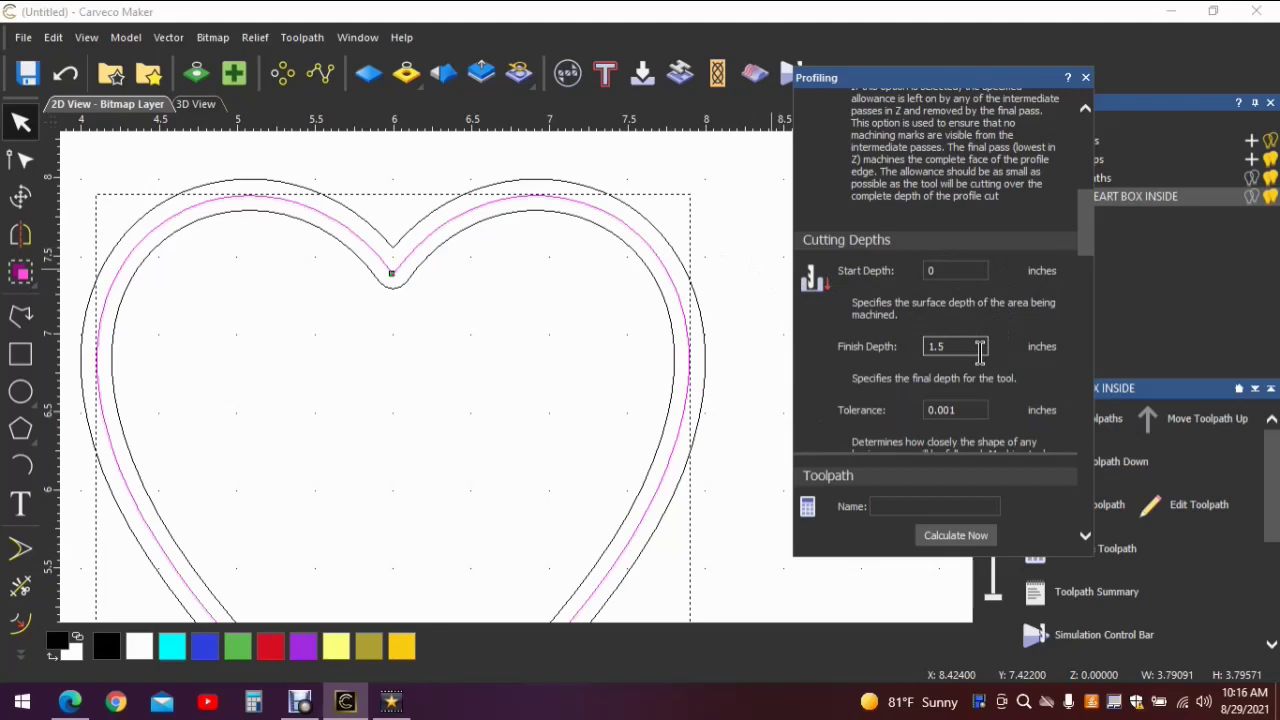
scroll(978, 345, "down", 2)
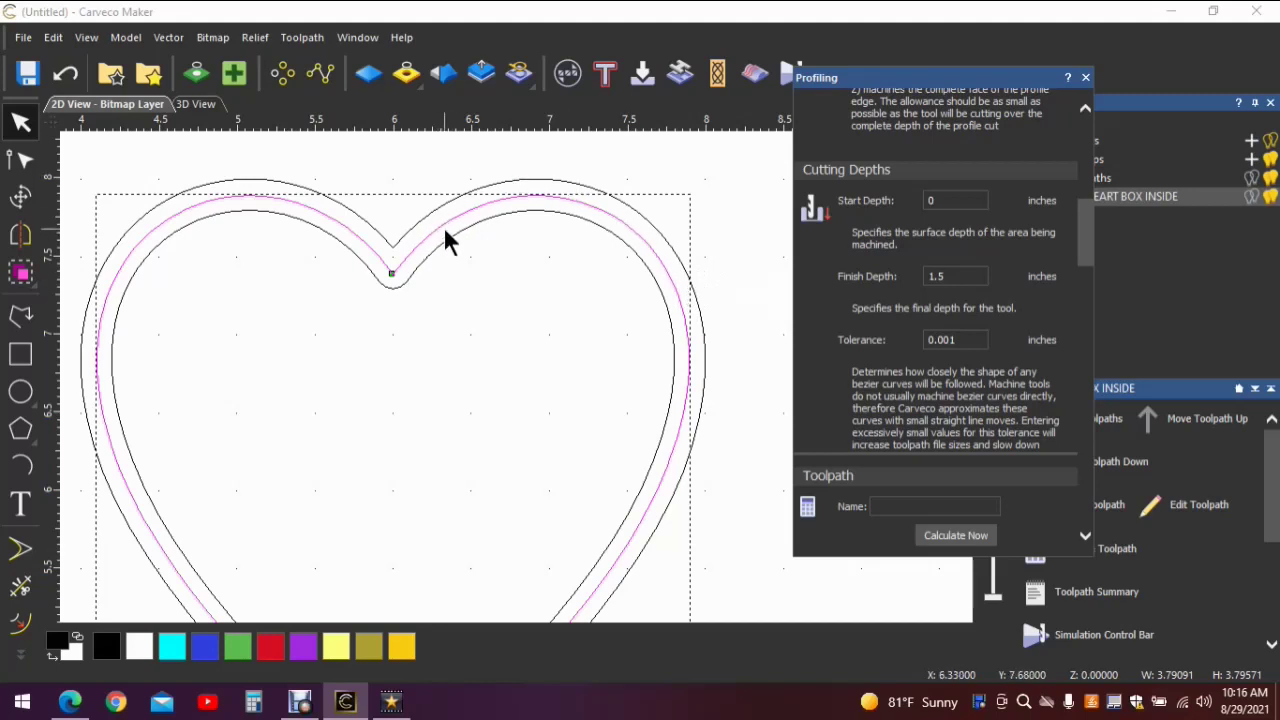
left_click(962, 278)
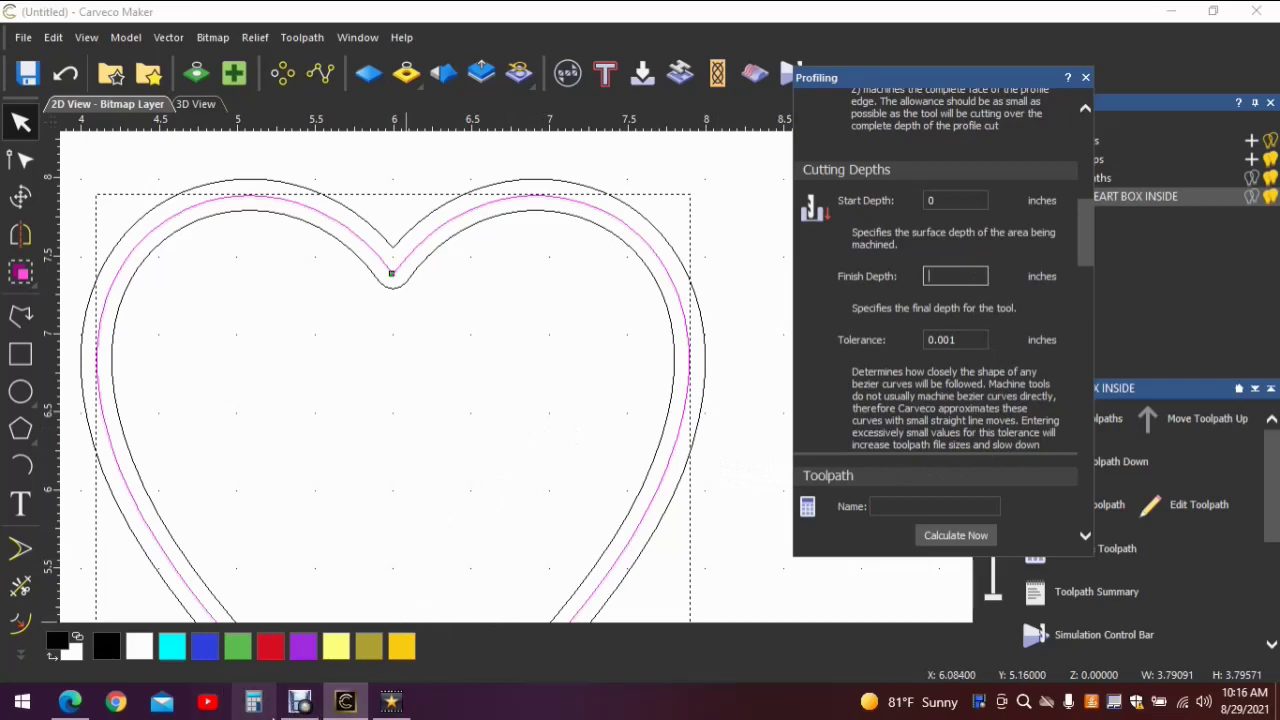
Work out 1 ÷ 8 = 0.125 in Windows Calculator, then close it.
left_click(253, 702)
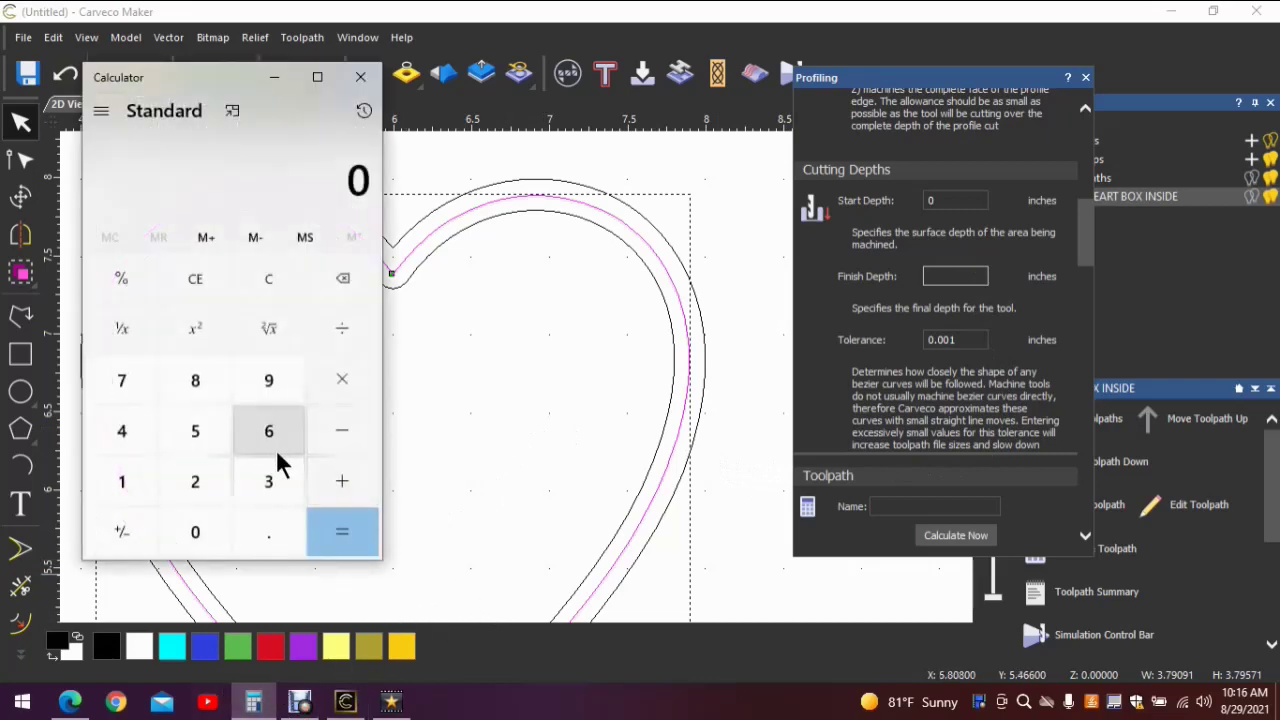
left_click(135, 490)
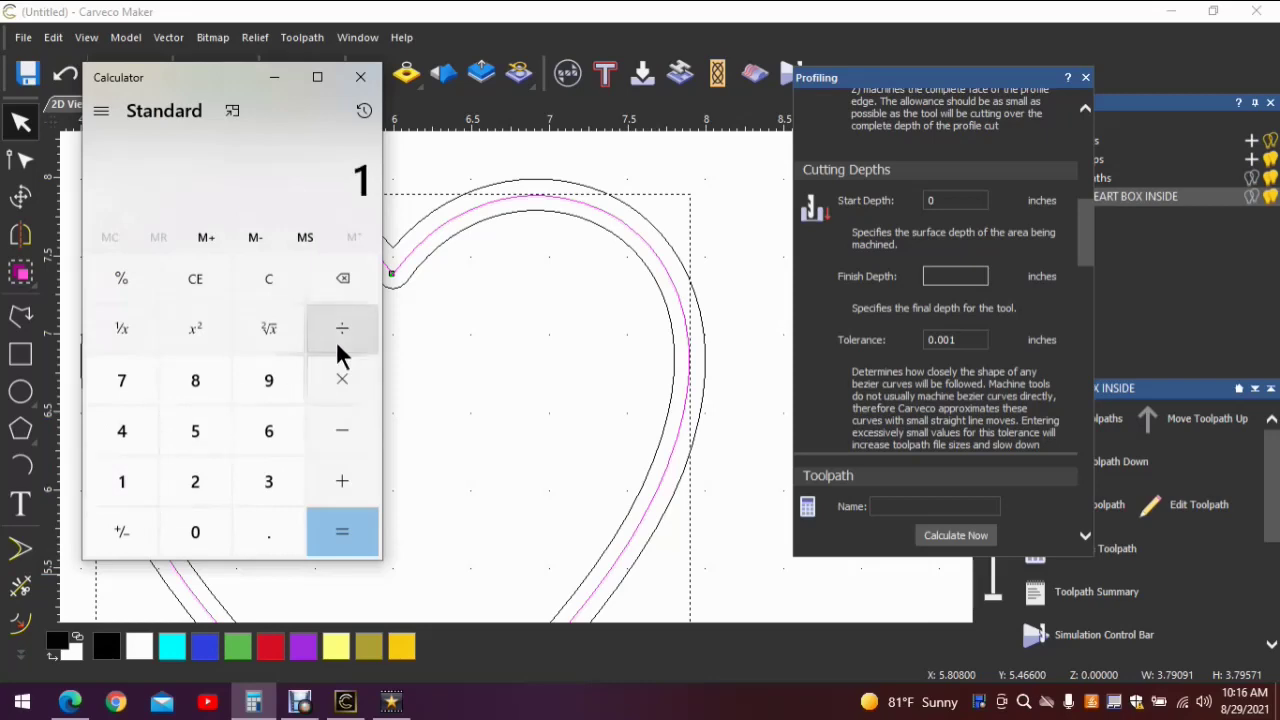
left_click(189, 385)
left_click(337, 545)
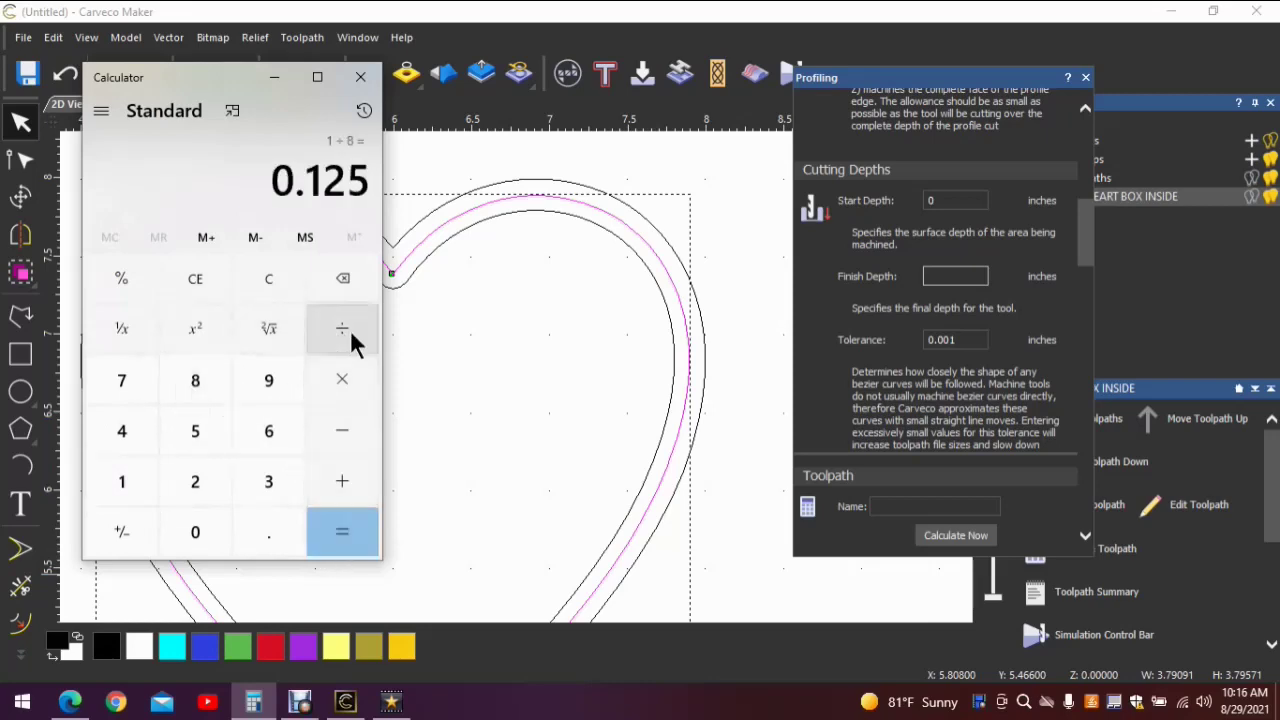
left_click(361, 77)
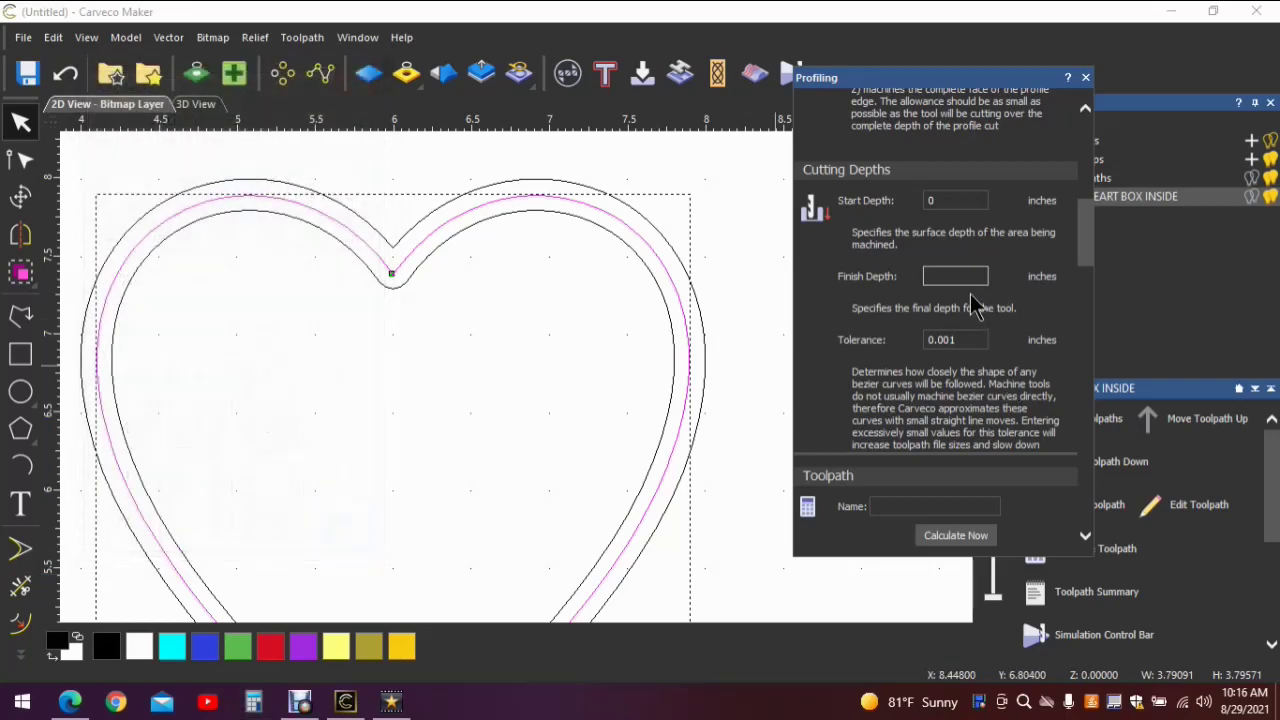
Set the profile Finish Depth to 0.125 inch and use the End Mill 1/4 Inch tool.
left_click(934, 278)
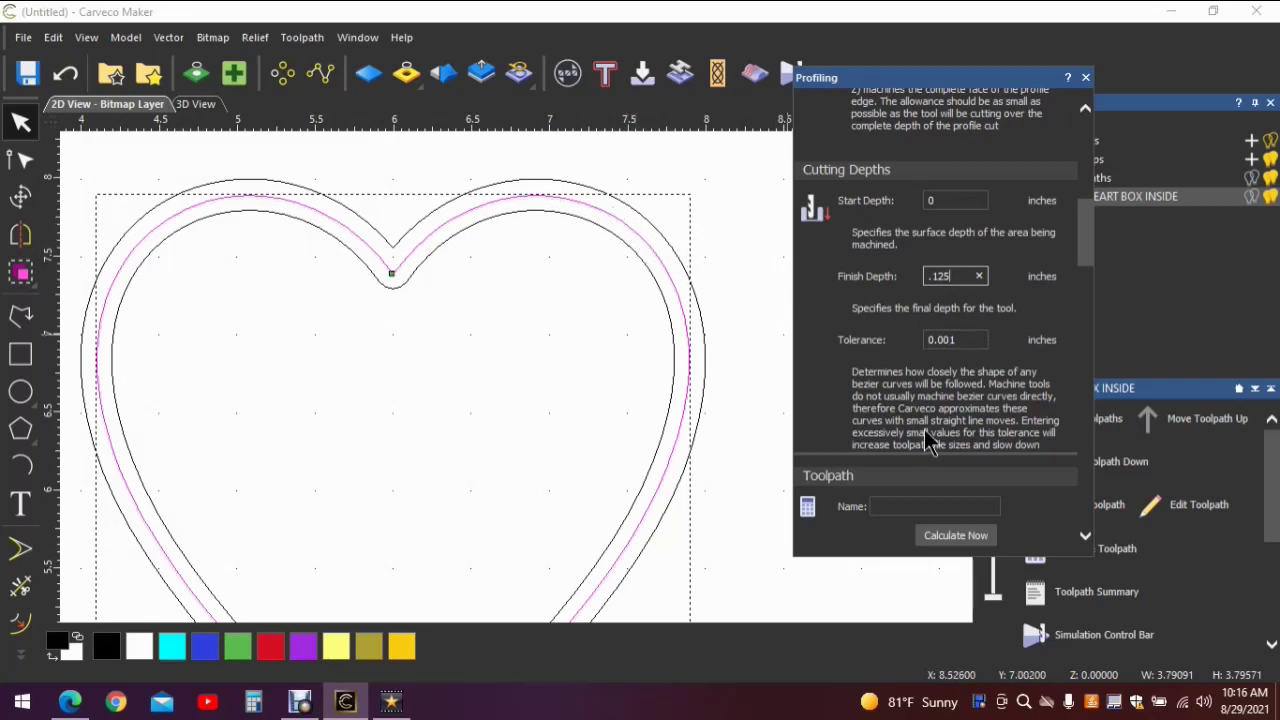
scroll(928, 440, "down", 7)
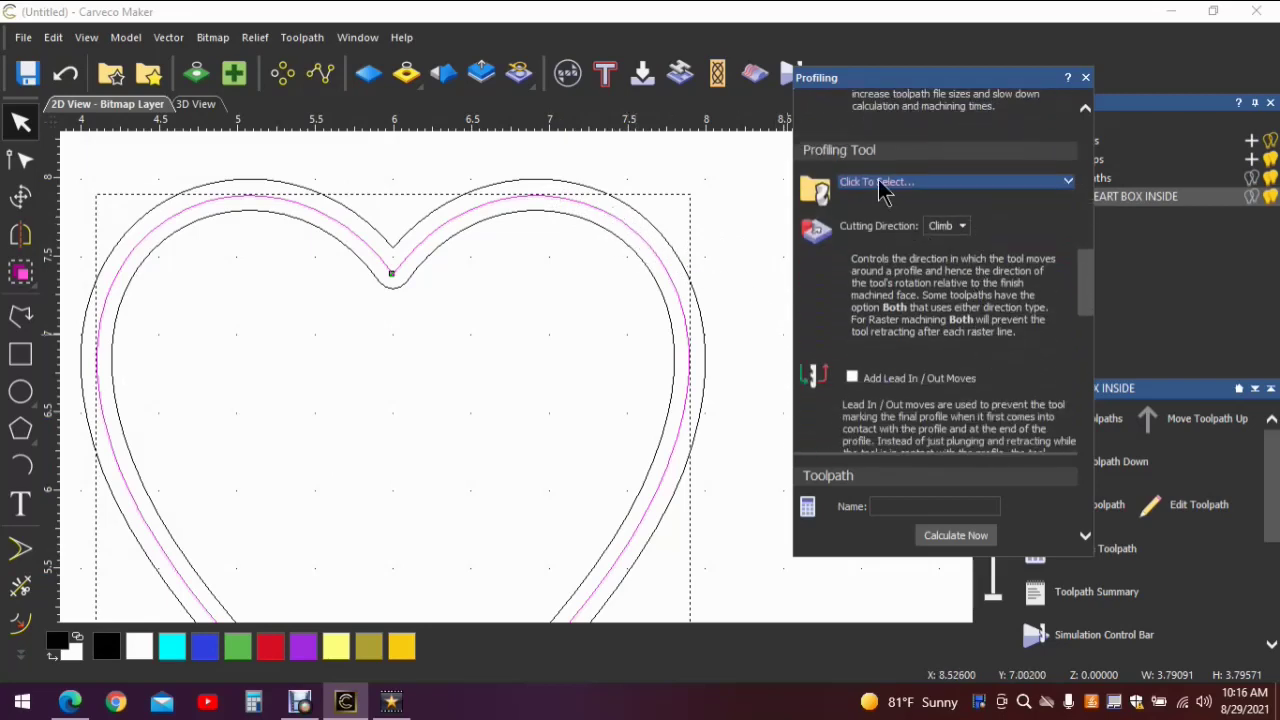
left_click(884, 182)
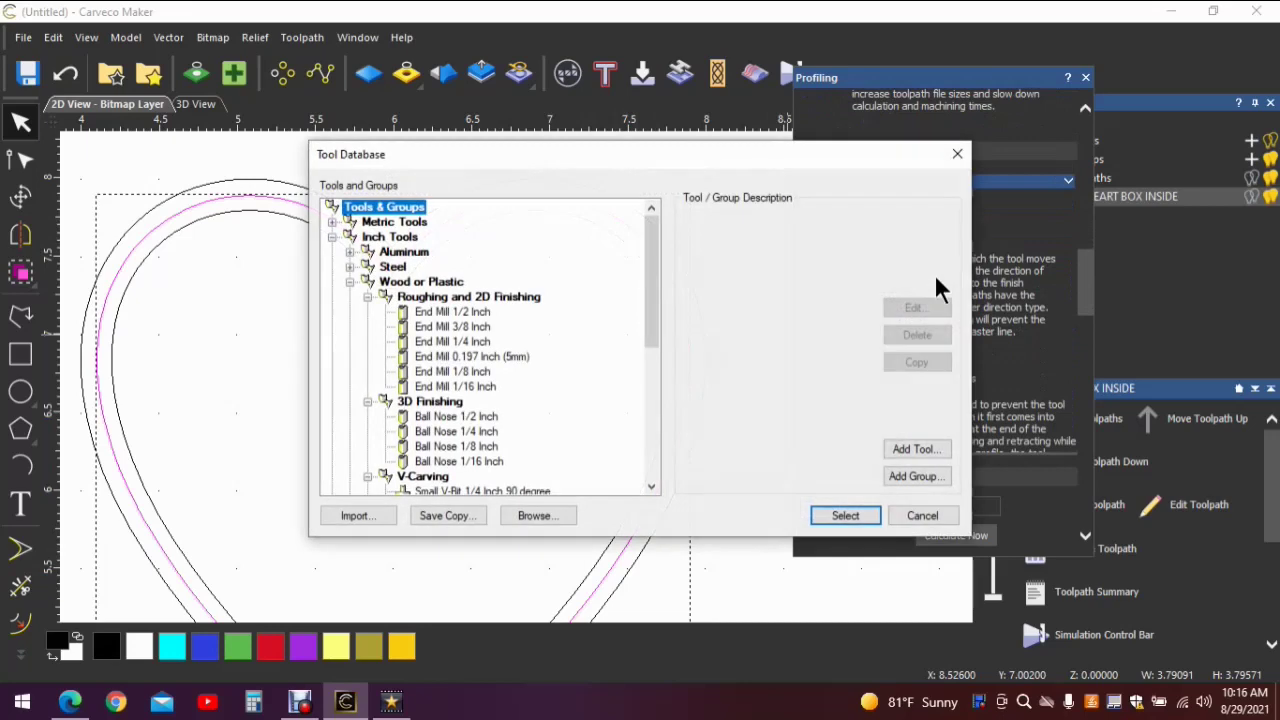
left_click(481, 344)
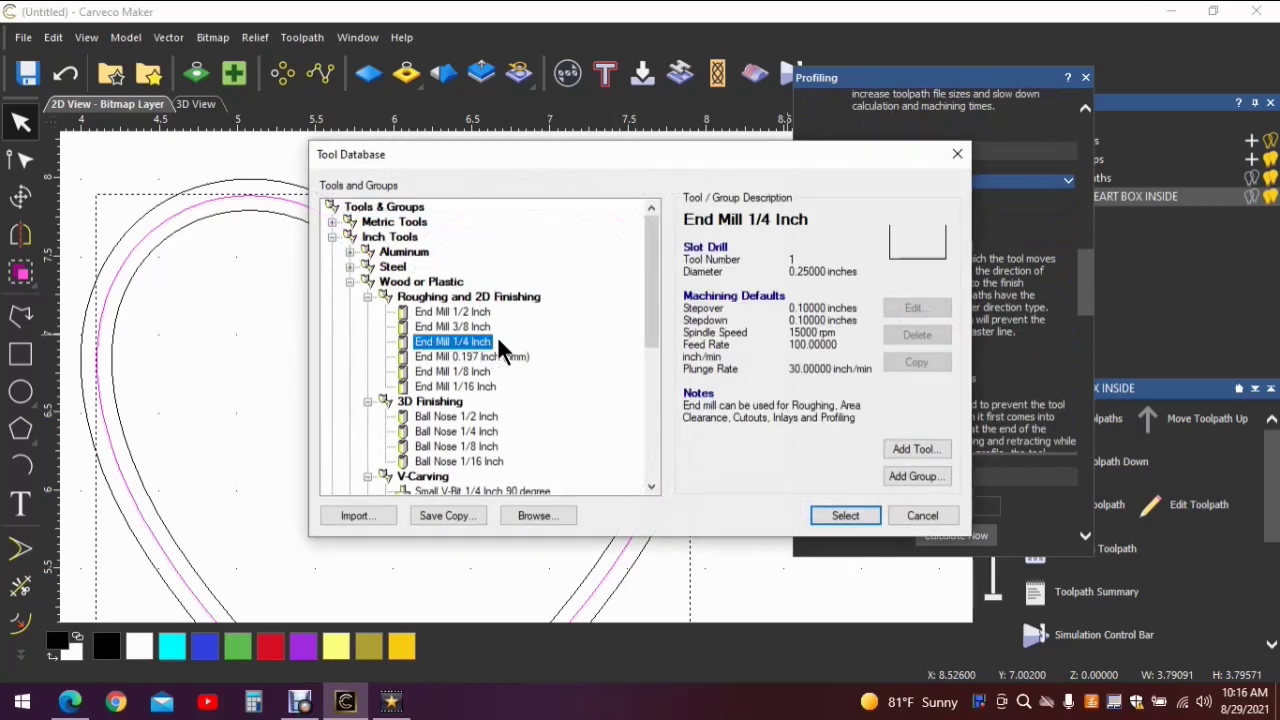
left_click(862, 515)
scroll(985, 322, "down", 3)
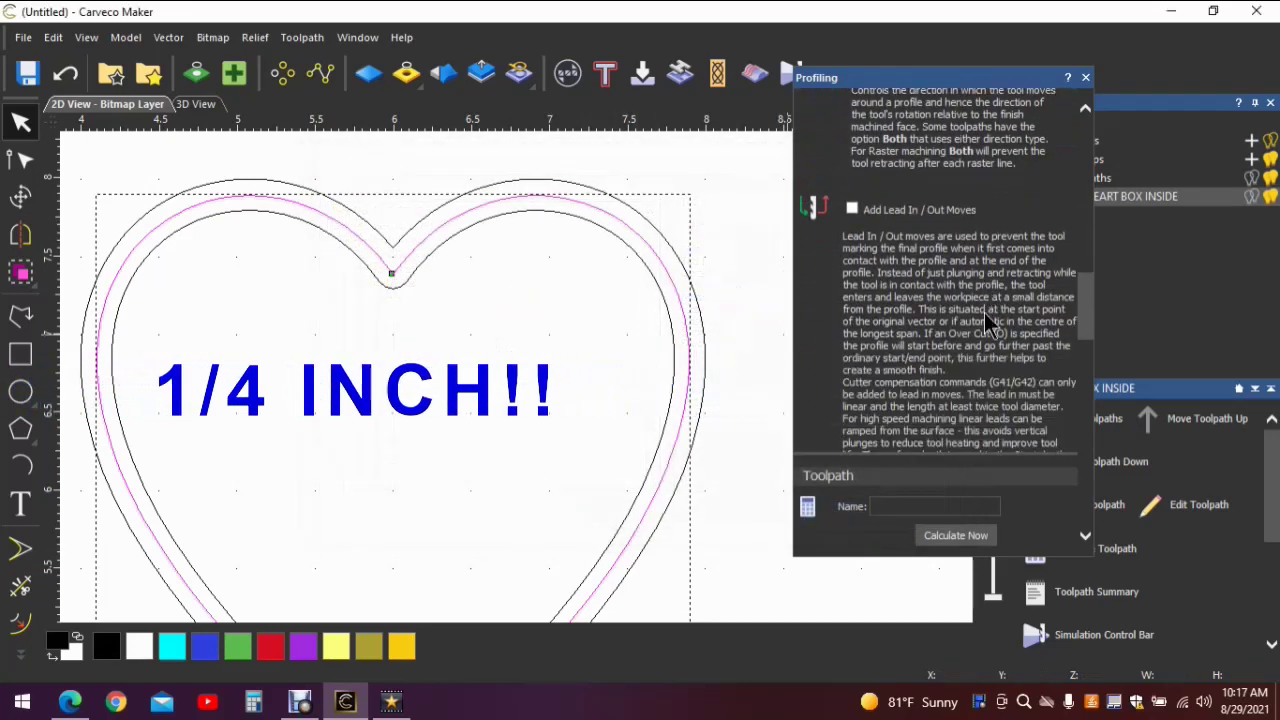
scroll(987, 322, "down", 6)
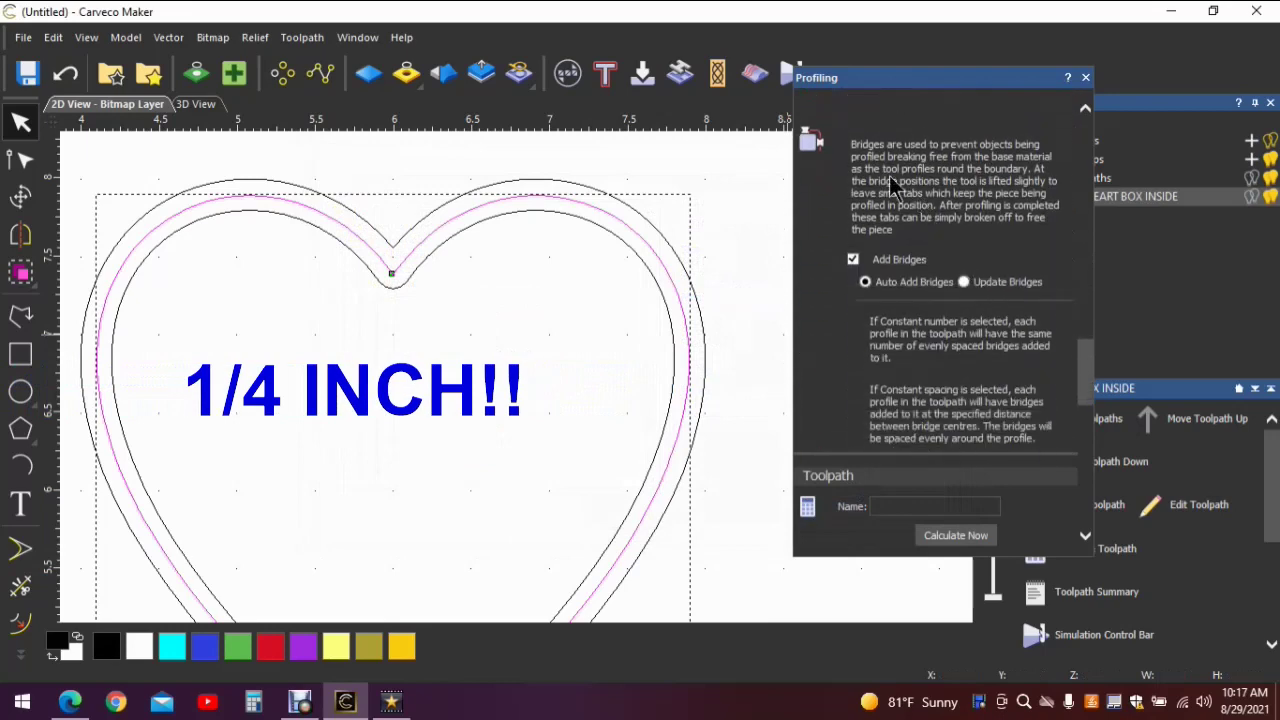
scroll(994, 206, "down", 5)
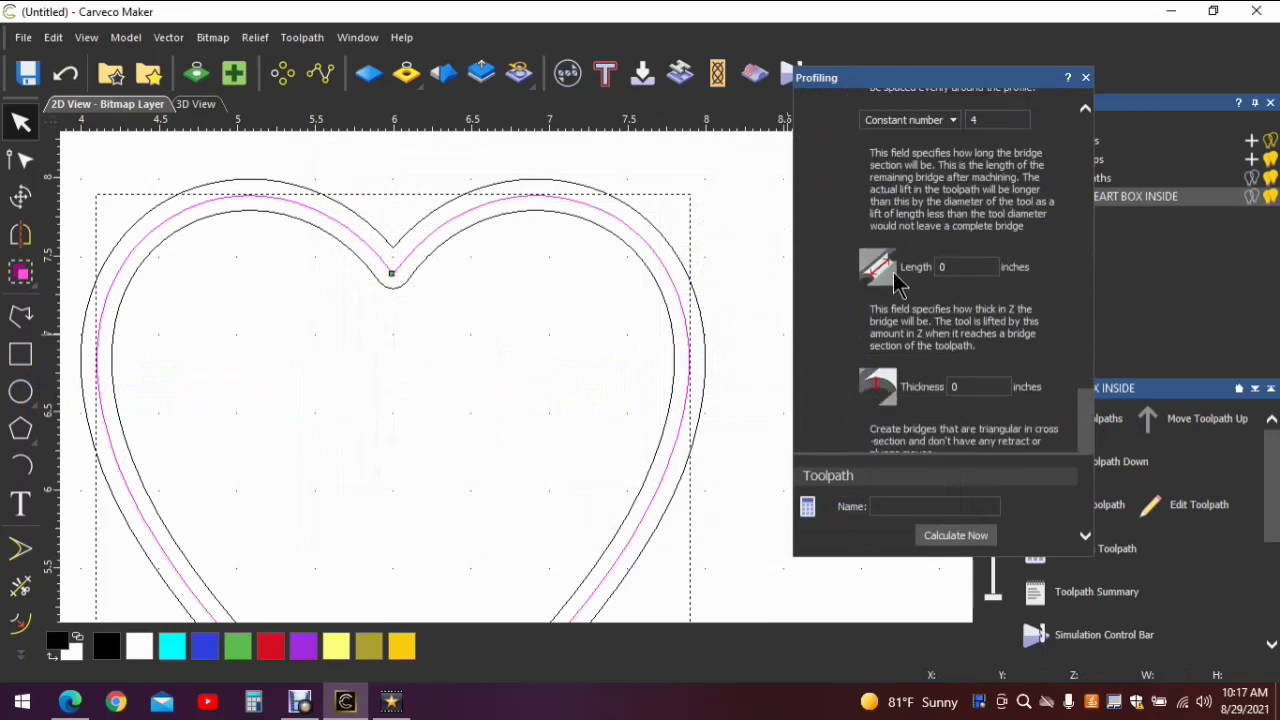
scroll(897, 283, "down", 6)
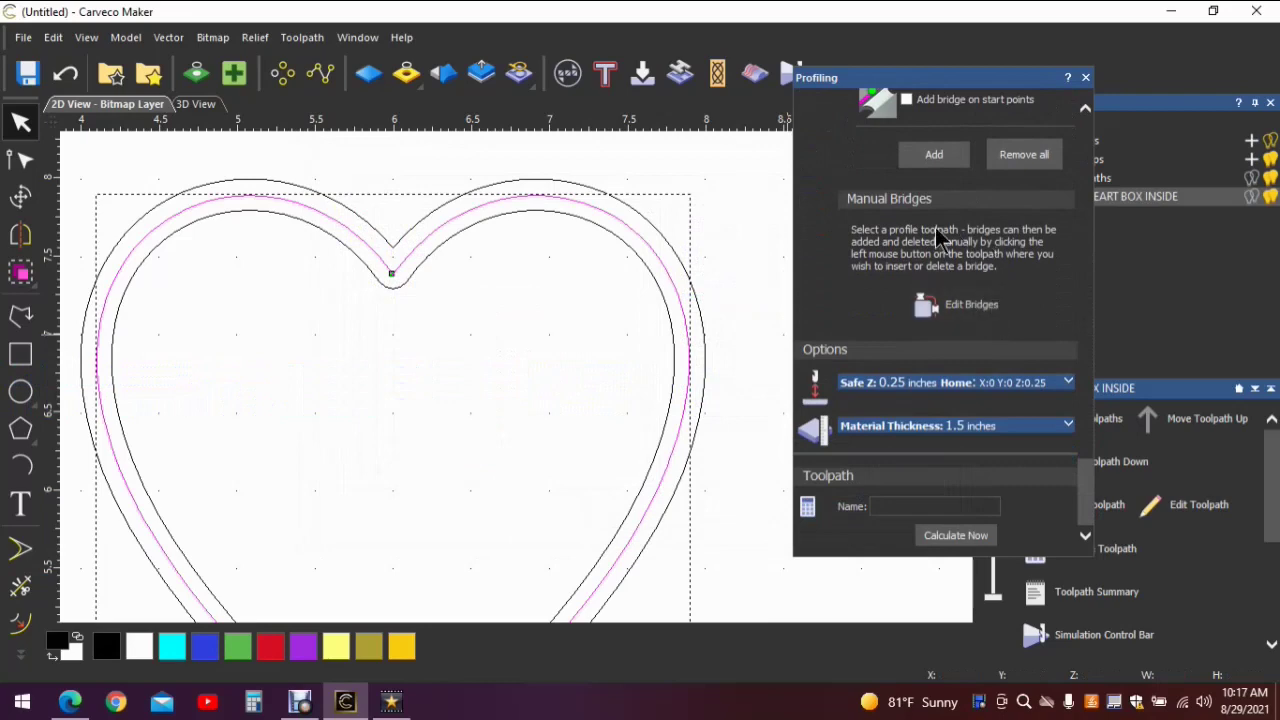
Calculate the profile as HEART BOX LIP, hide its preview, and select the outer heart outline.
left_click(908, 504)
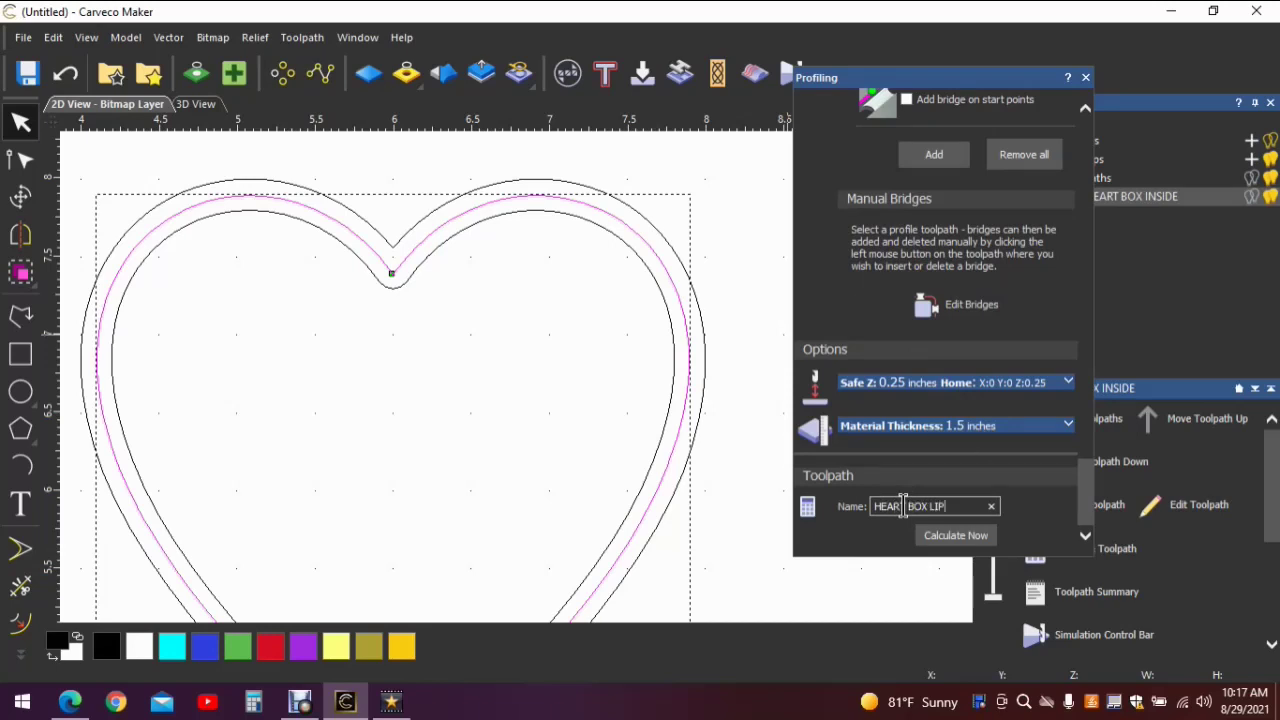
left_click(966, 538)
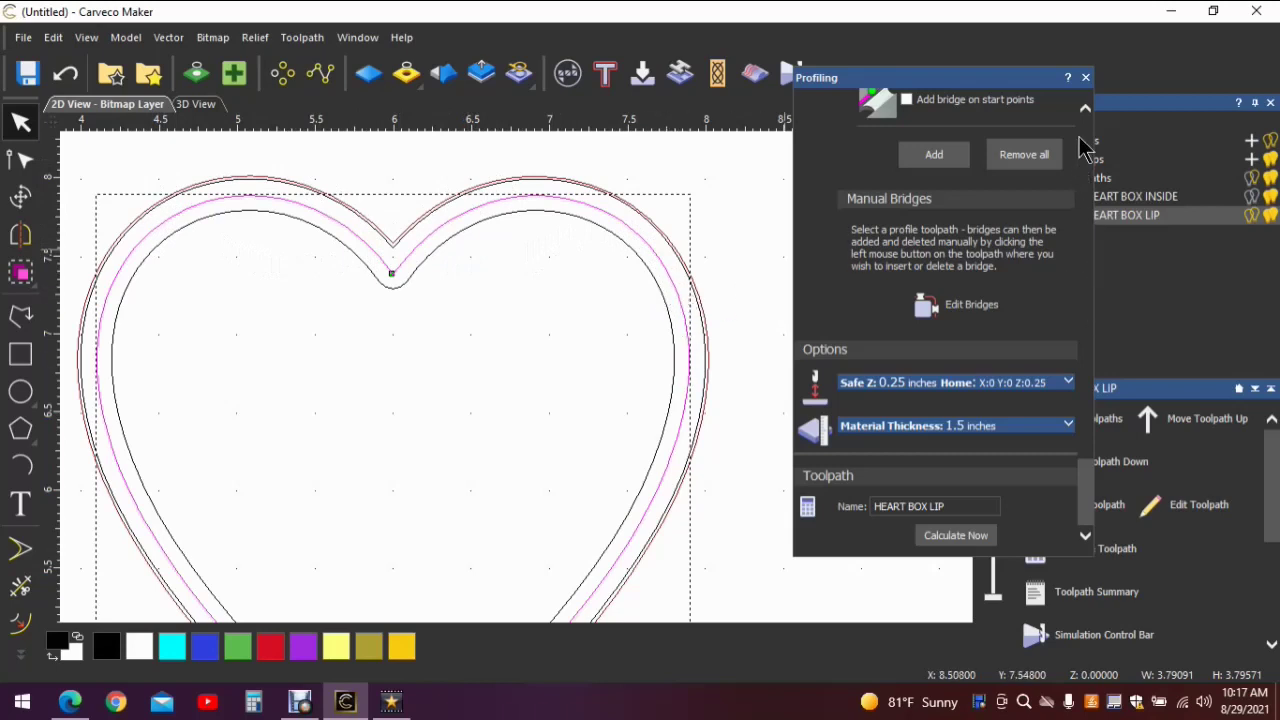
left_click(1086, 77)
left_click(795, 316)
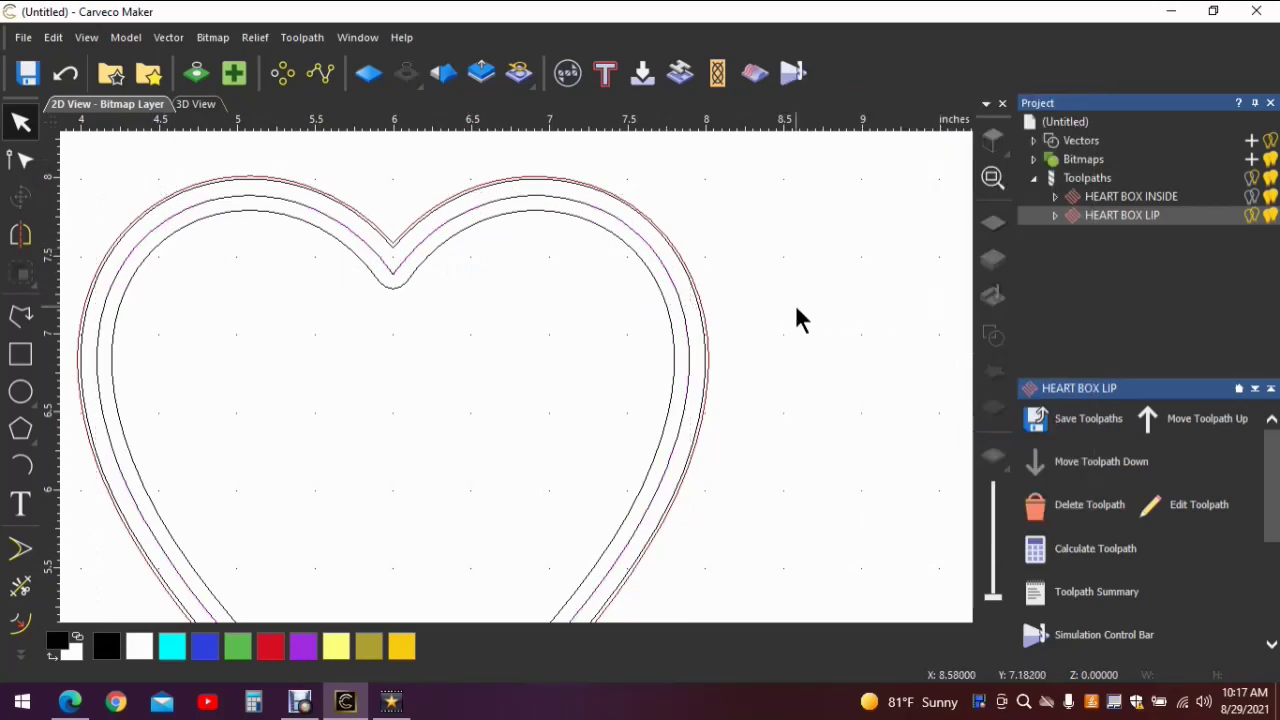
left_click(1260, 215)
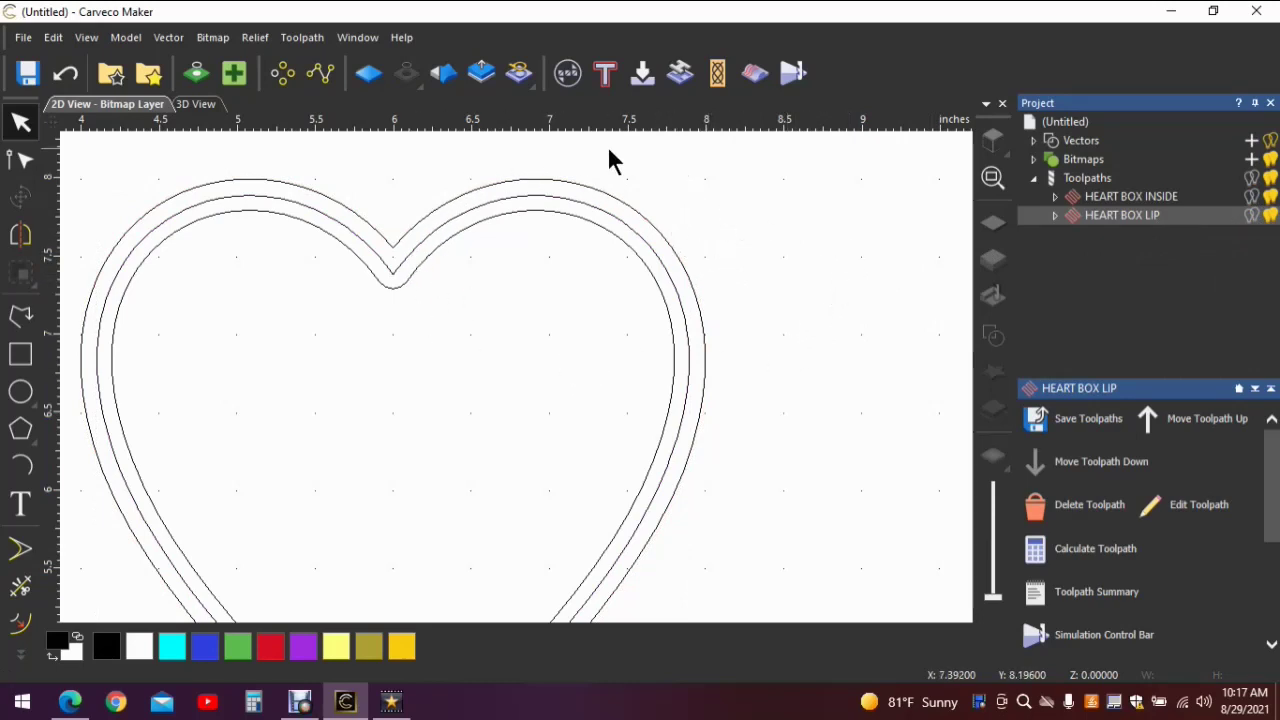
left_click(677, 251)
Start a profile toolpath on the outer heart with a 1.5-inch finish depth.
left_click(606, 74)
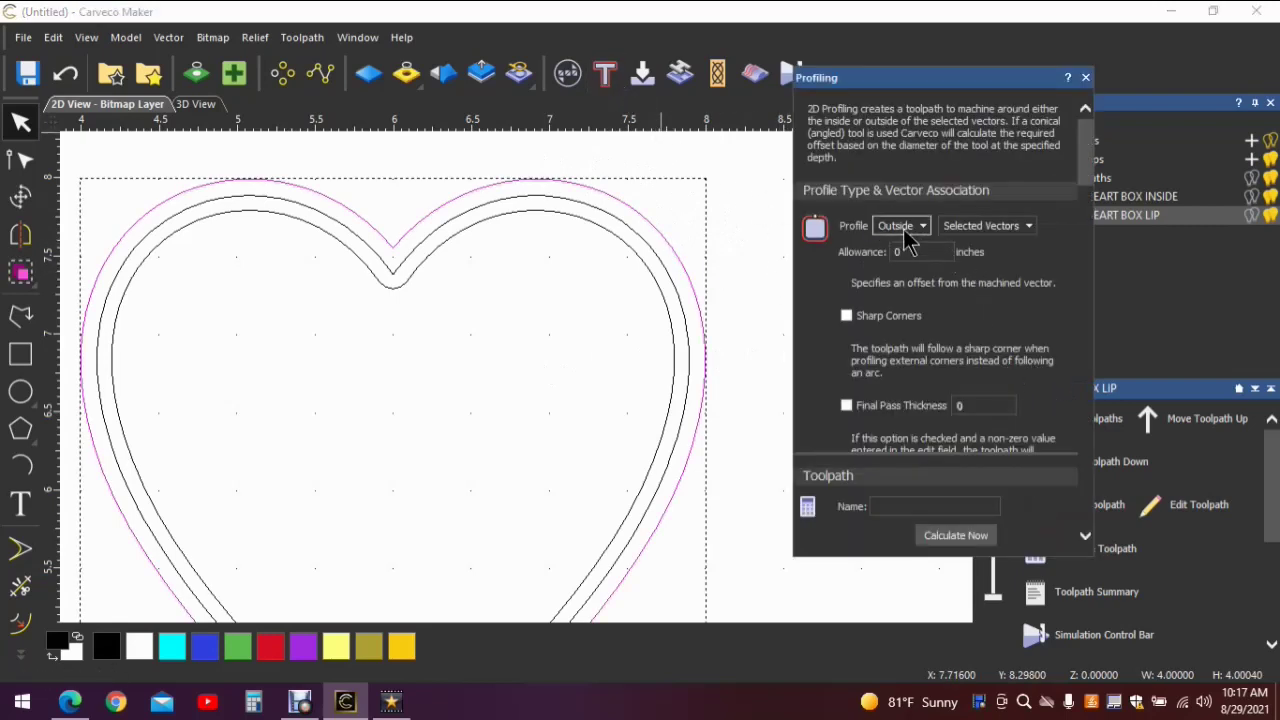
scroll(1045, 345, "down", 2)
scroll(1040, 340, "down", 10)
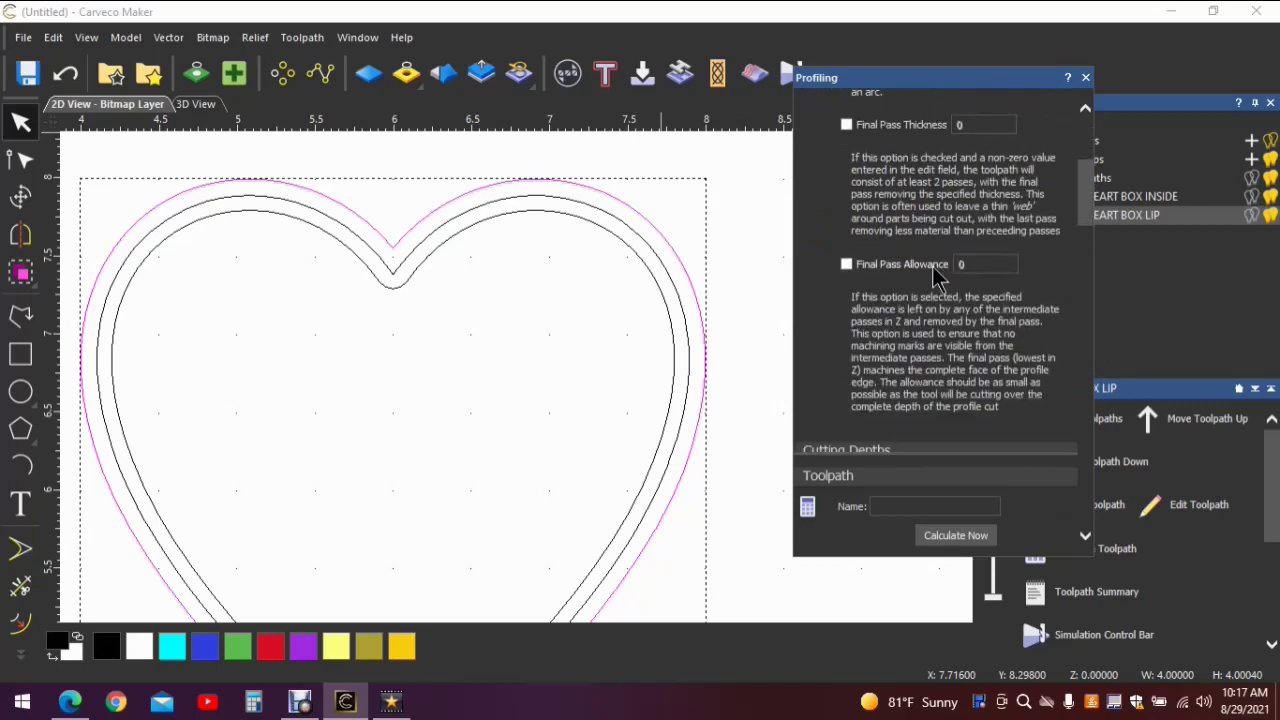
scroll(950, 283, "down", 3)
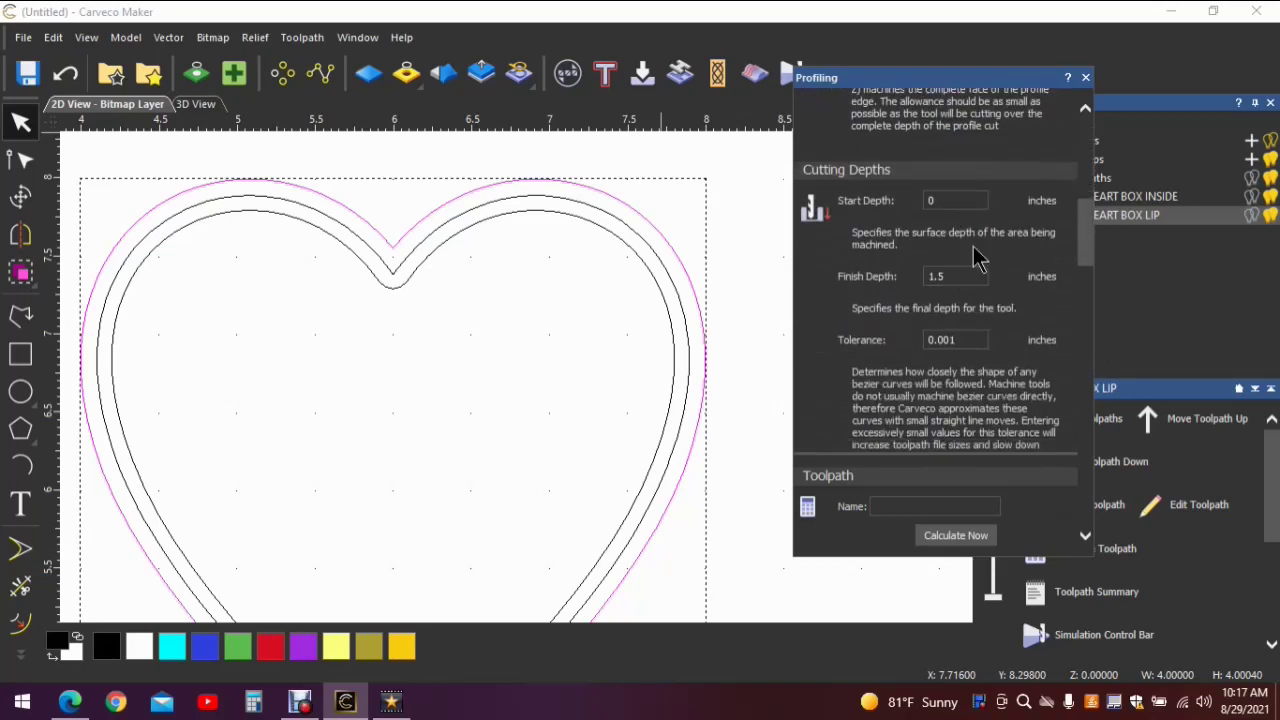
left_click(926, 276)
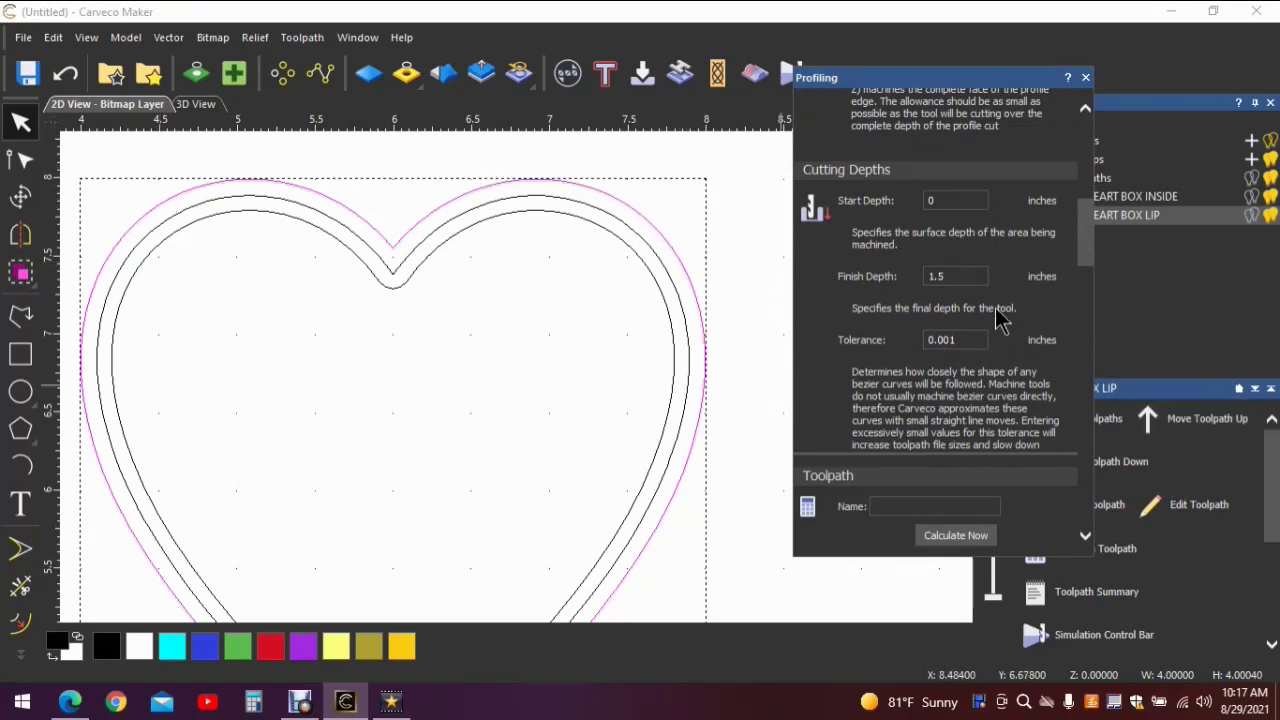
Choose the End Mill 1/4 Inch cutter and open the bridge settings (4 bridges, 0.25 inch long).
scroll(1000, 318, "down", 4)
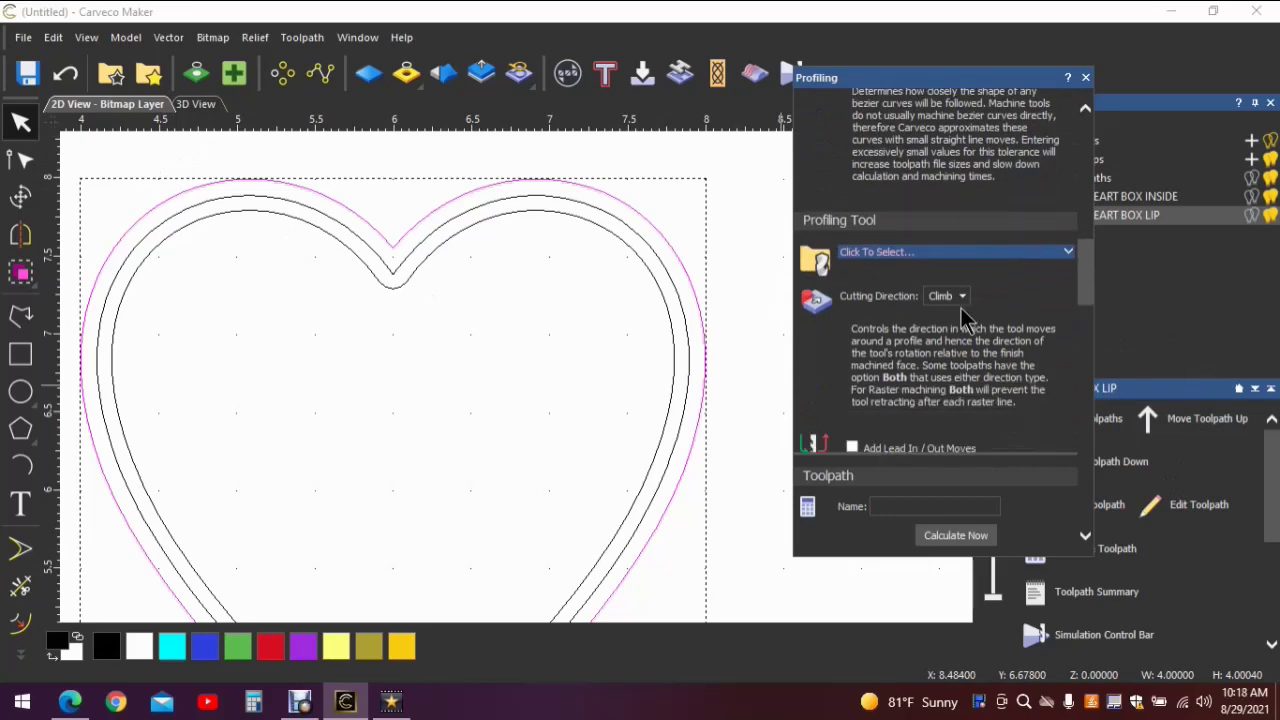
left_click(985, 254)
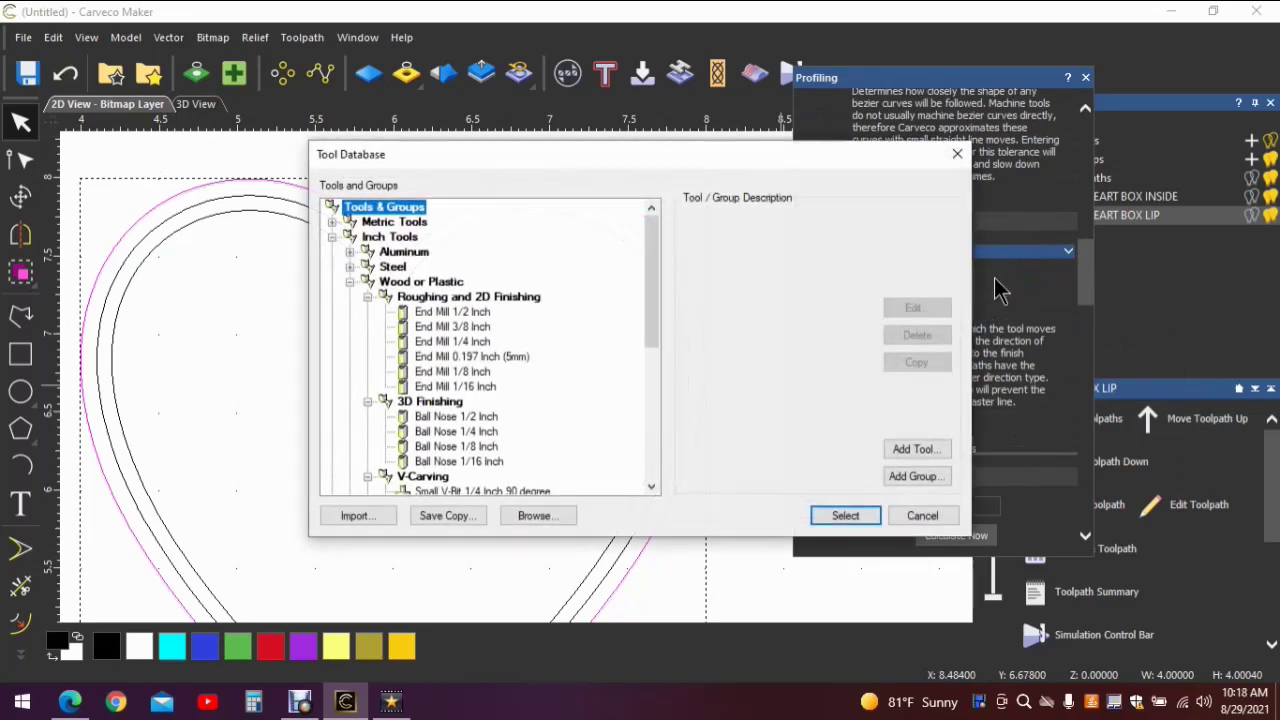
left_click(468, 342)
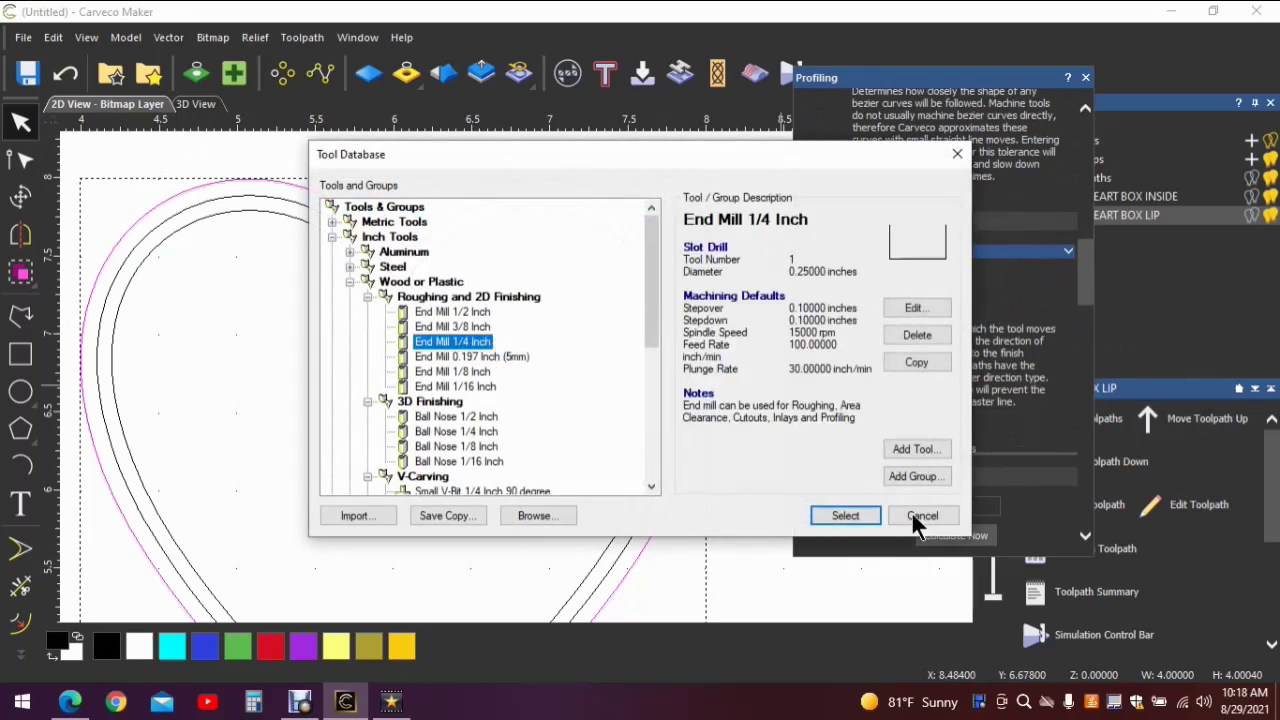
left_click(848, 516)
scroll(1020, 365, "down", 2)
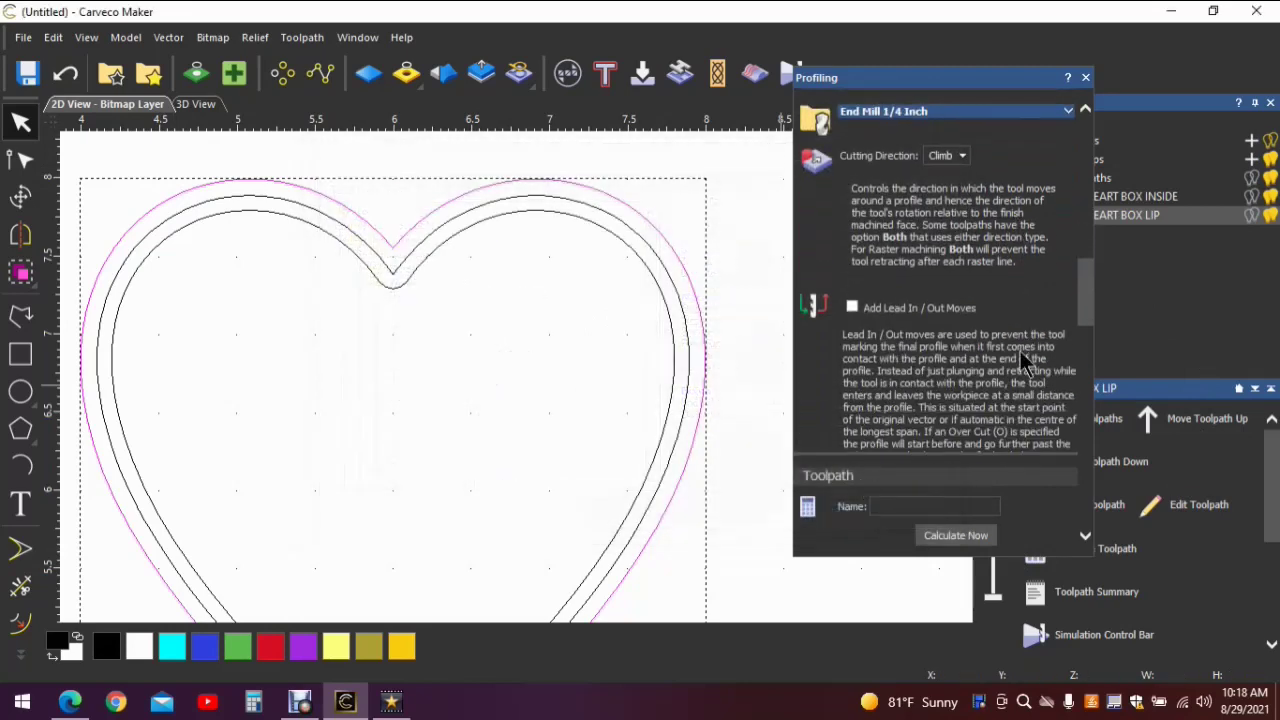
scroll(1022, 360, "down", 5)
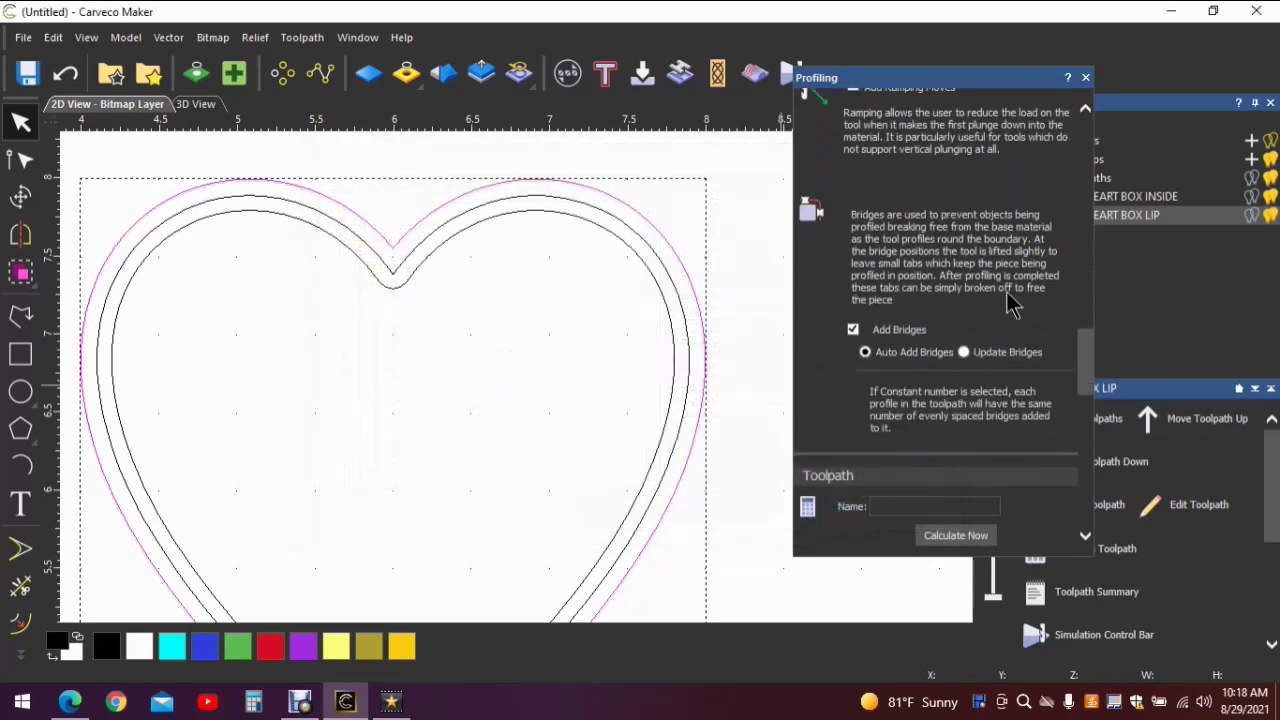
scroll(1015, 312, "down", 6)
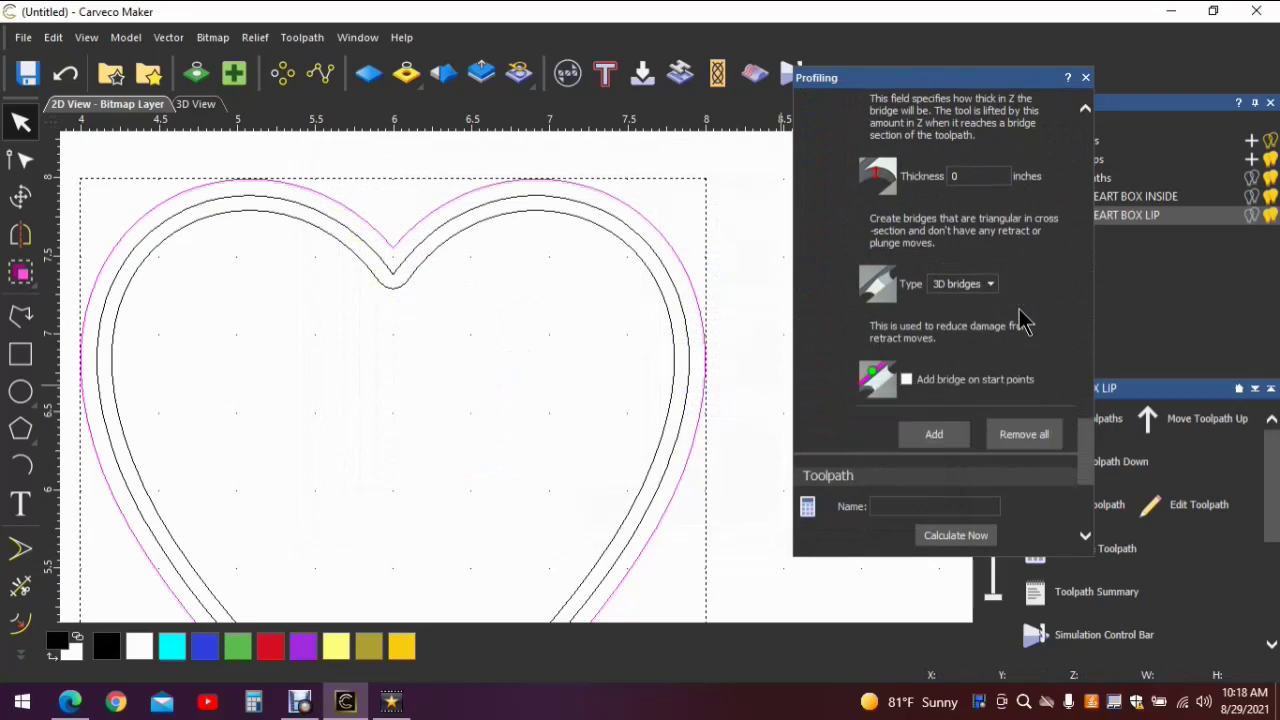
scroll(1022, 318, "down", 4)
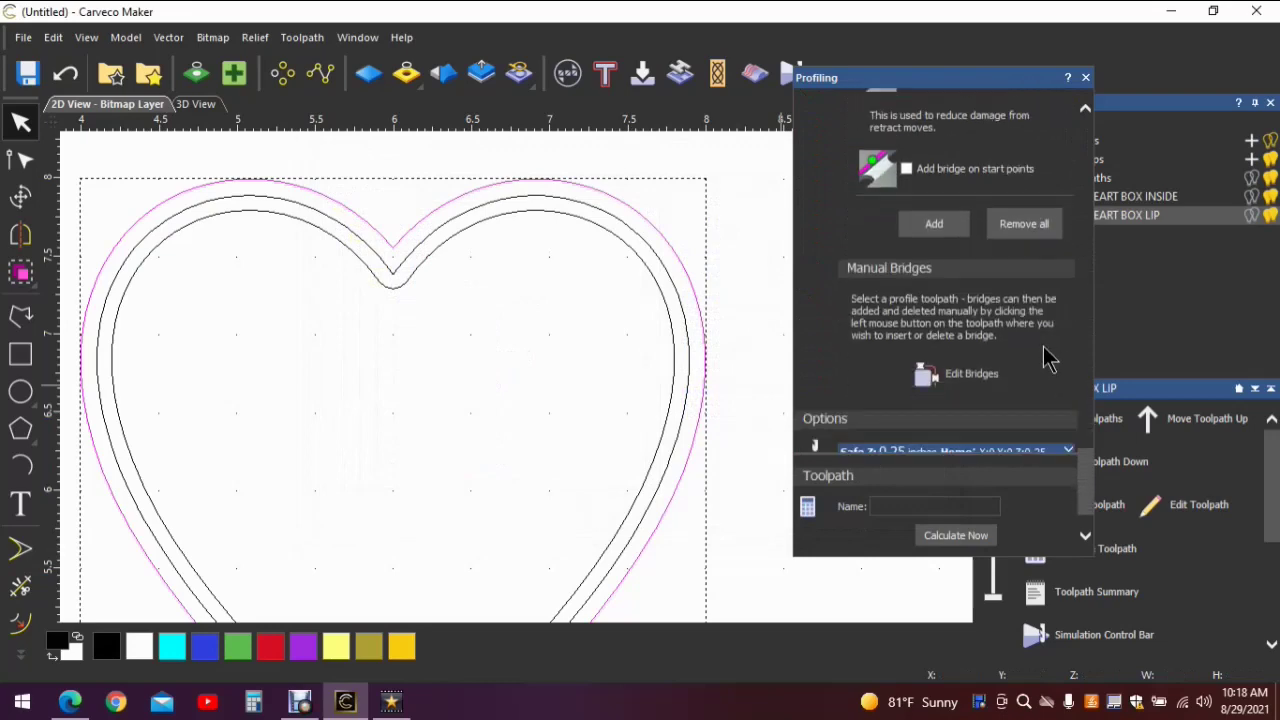
left_click(962, 384)
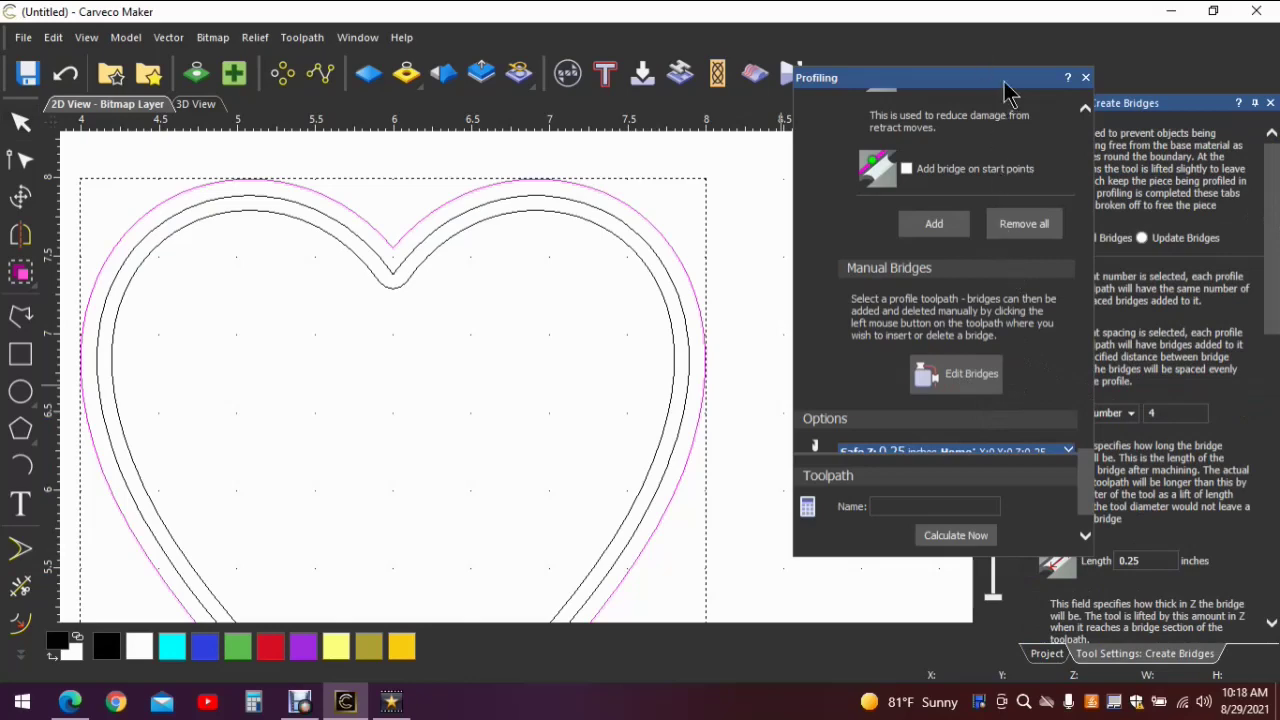
Set the automatic bridge count to 0 and zoom out to show the whole heart.
left_click_drag(1004, 84, 912, 43)
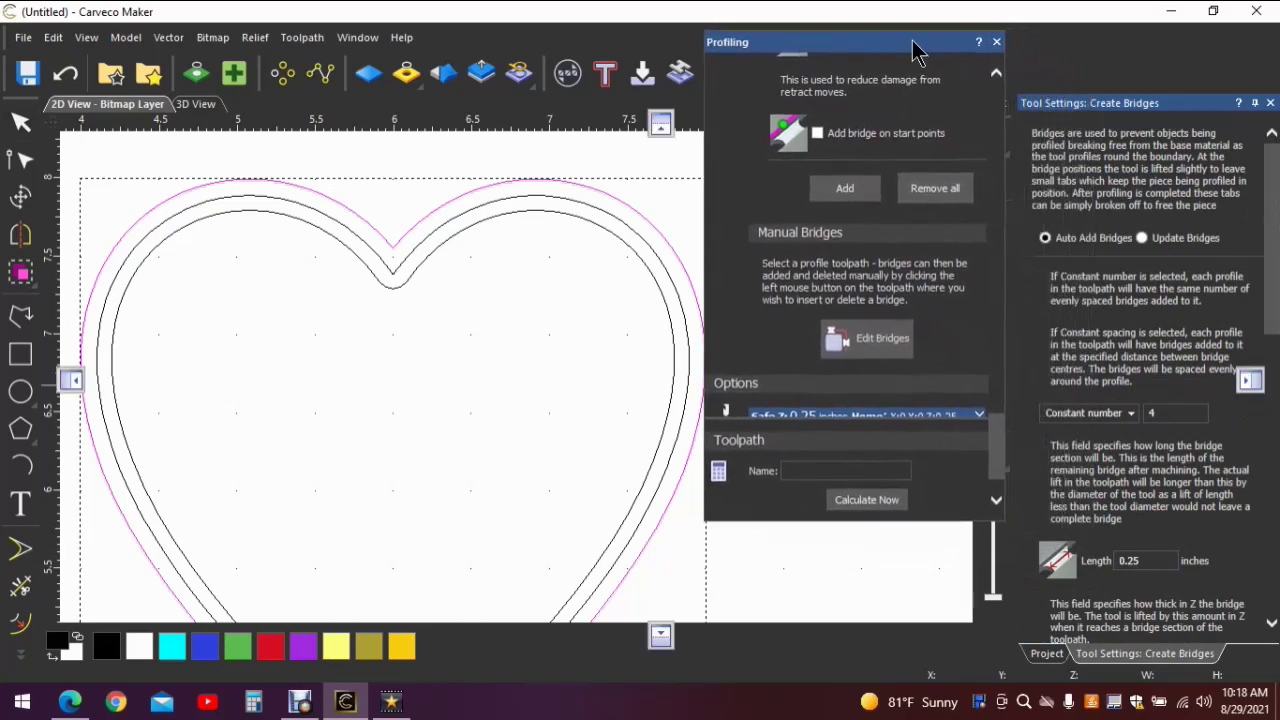
left_click(1152, 414)
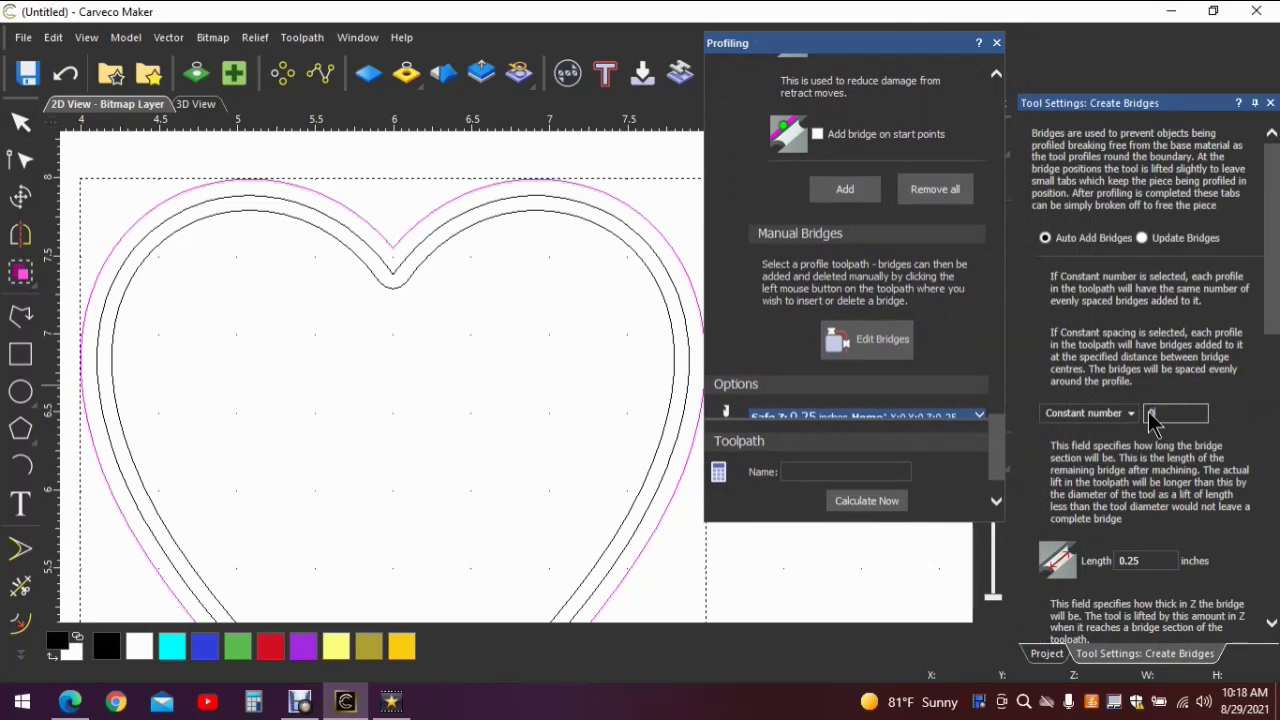
scroll(1205, 410, "down", 10)
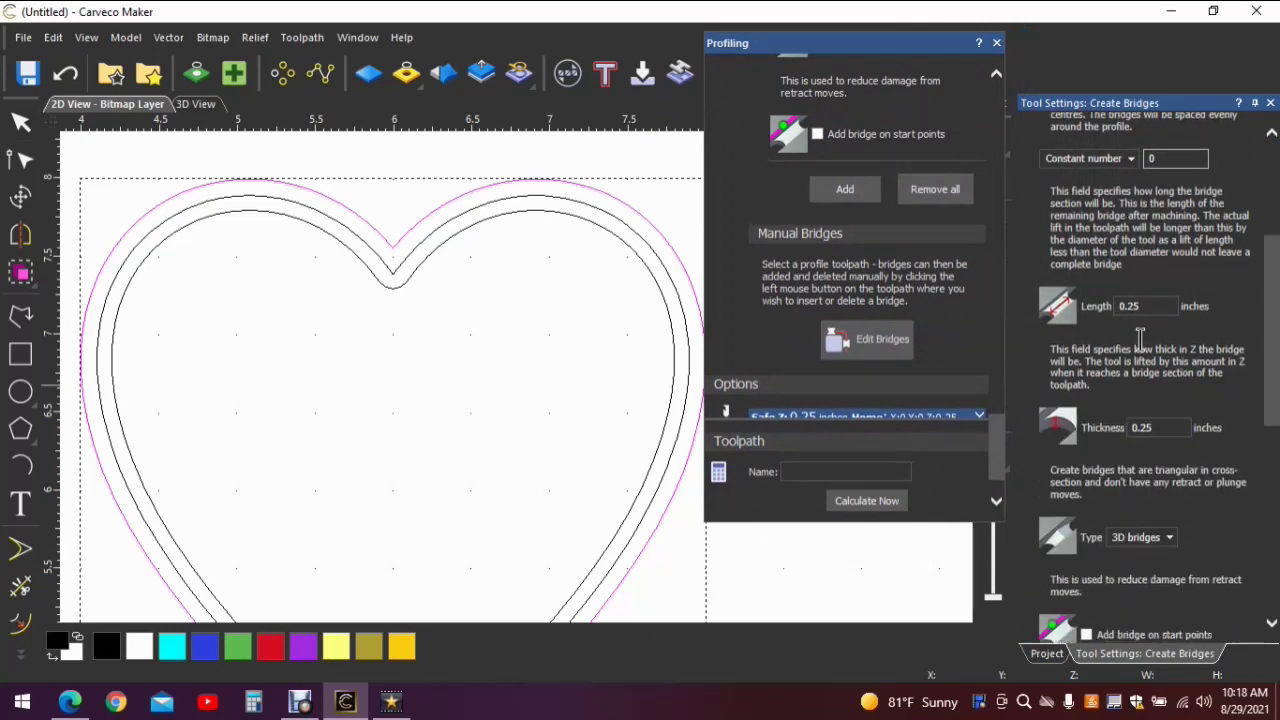
scroll(1186, 402, "down", 3)
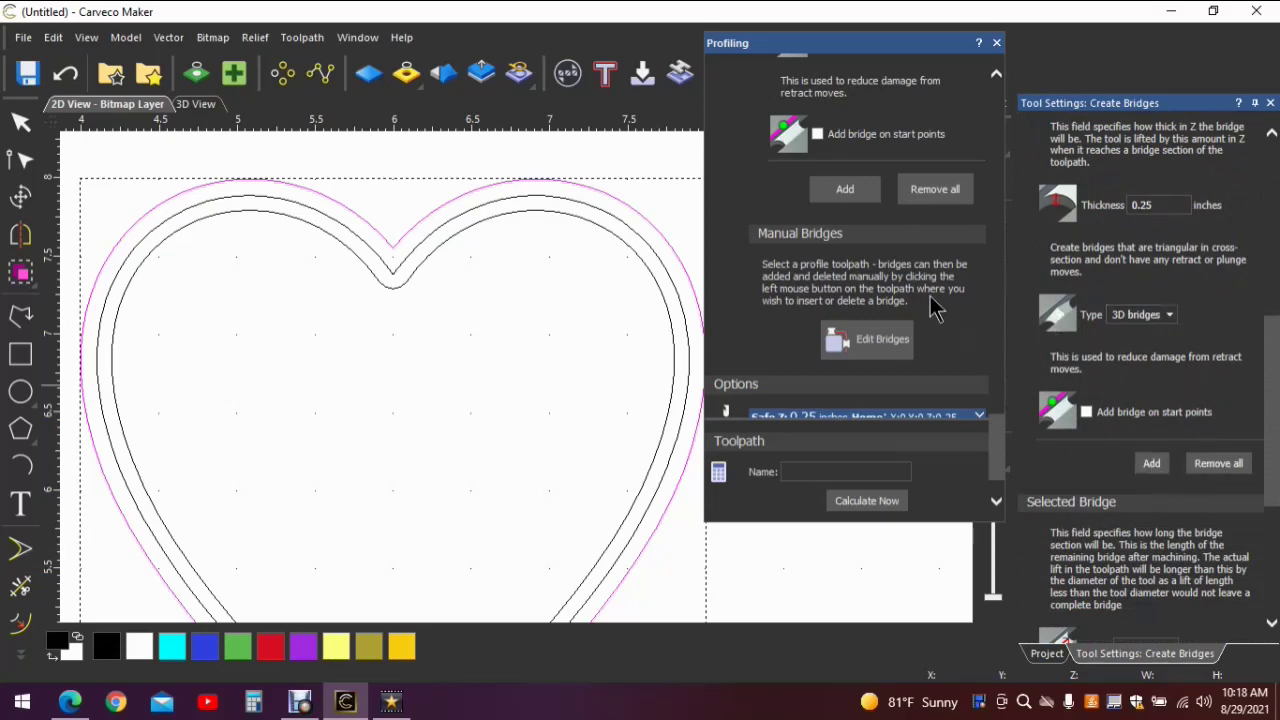
left_click_drag(828, 50, 1020, 132)
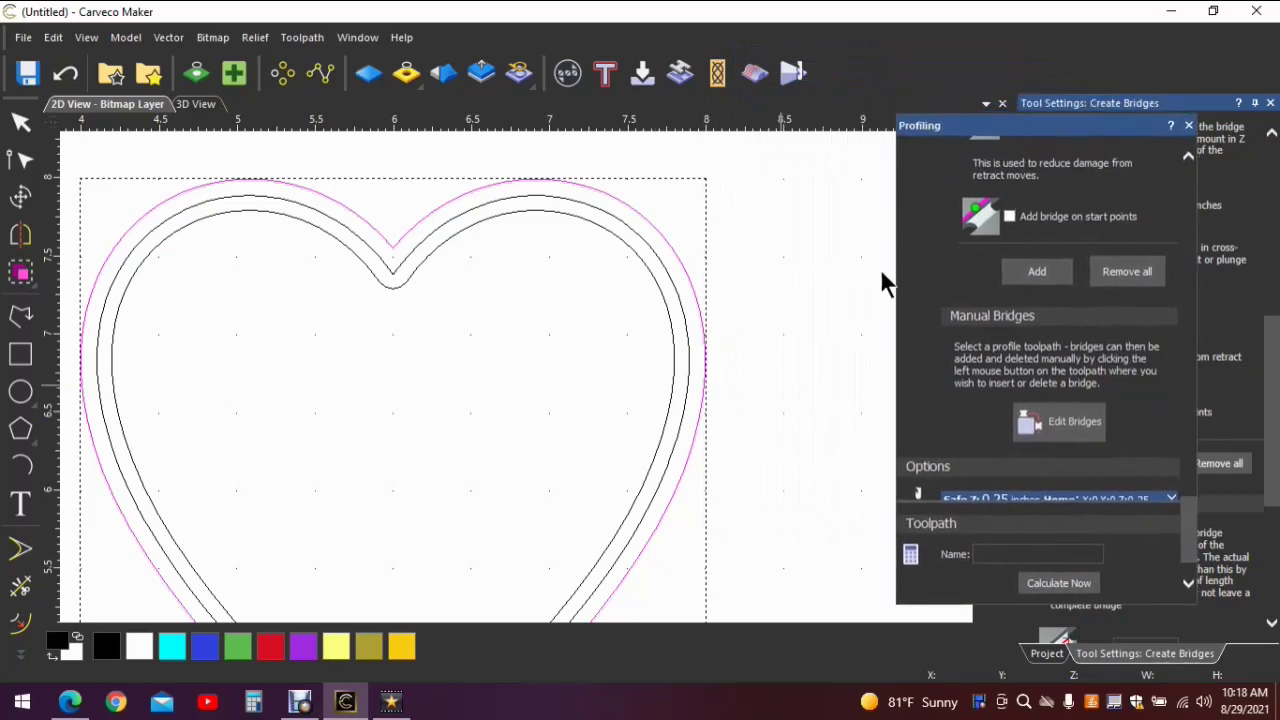
scroll(796, 328, "down", 2)
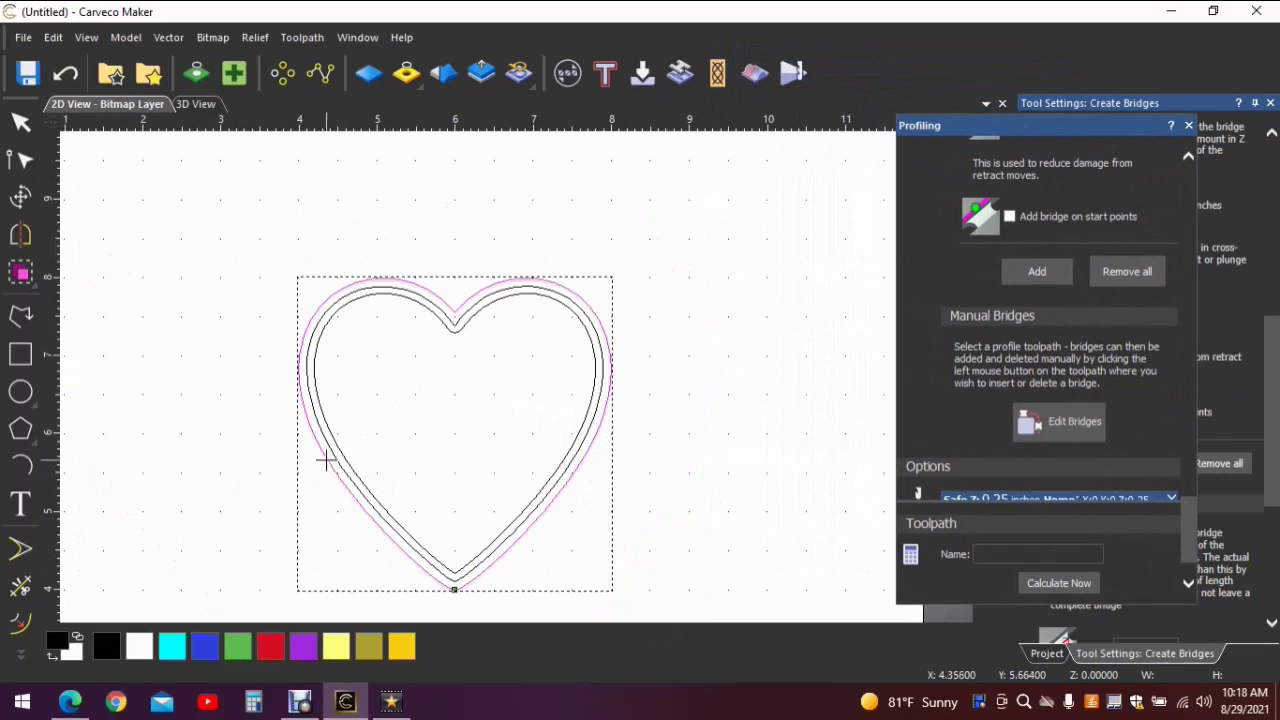
Add manual bridges on the heart's left and right edges.
left_click(326, 459)
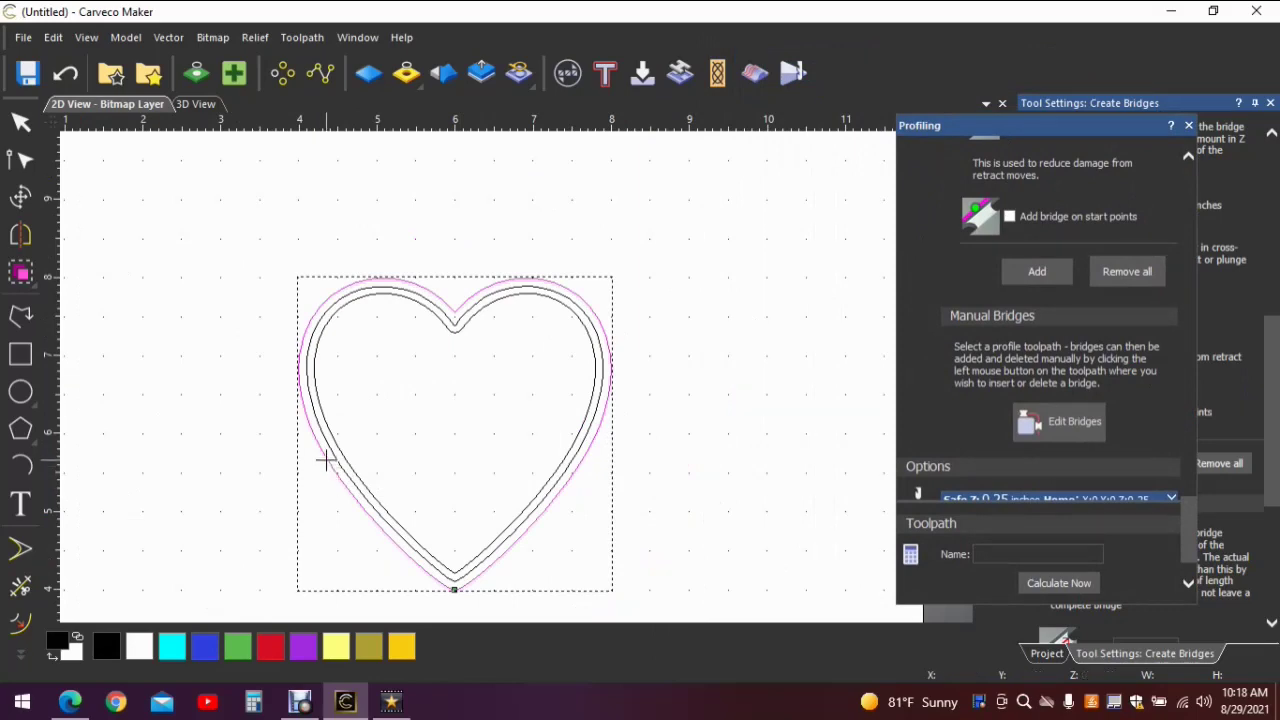
left_click(583, 459)
scroll(1120, 470, "down", 2)
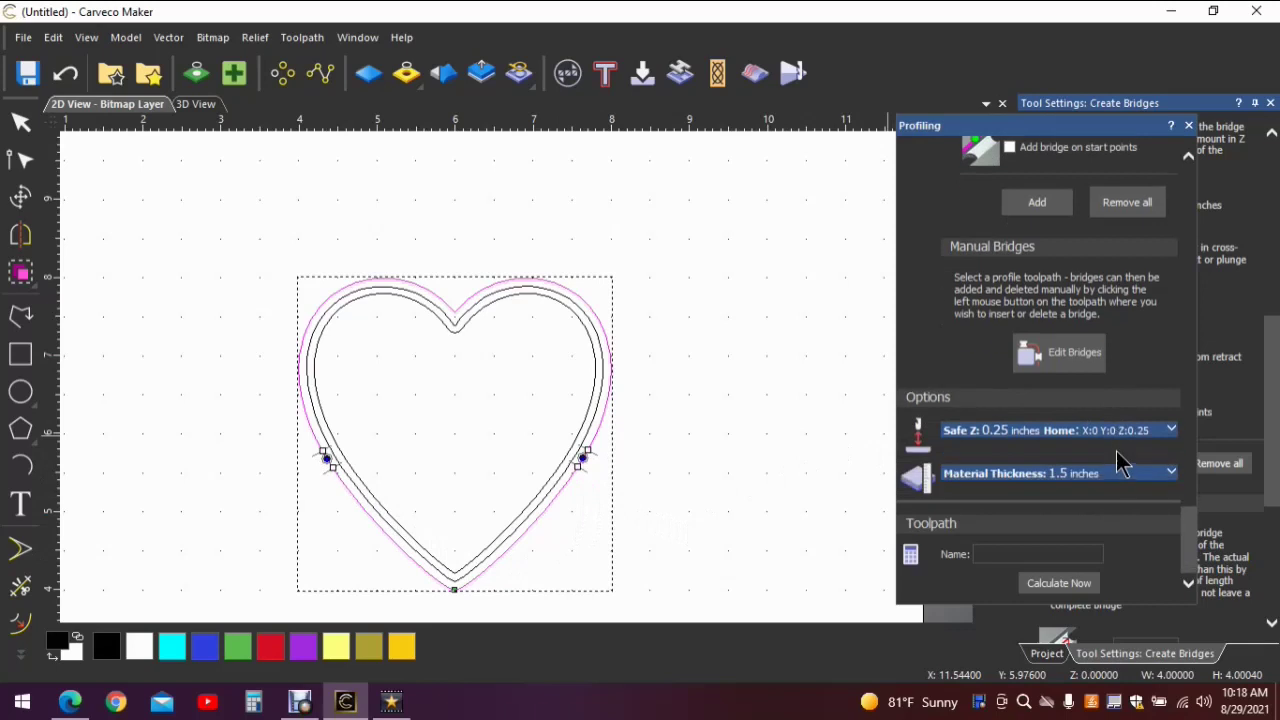
Name the bridged profile HEART BOX CUT OFF, calculate it, and close its settings.
left_click(1003, 553)
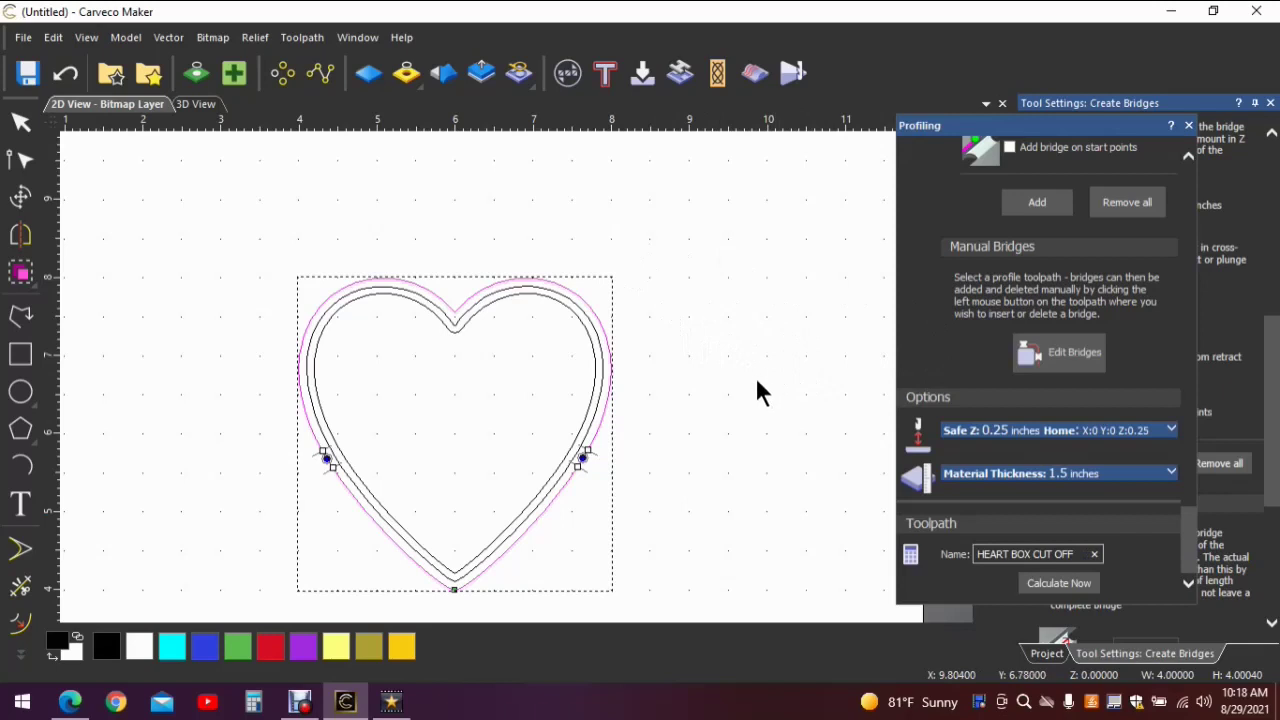
left_click(1041, 590)
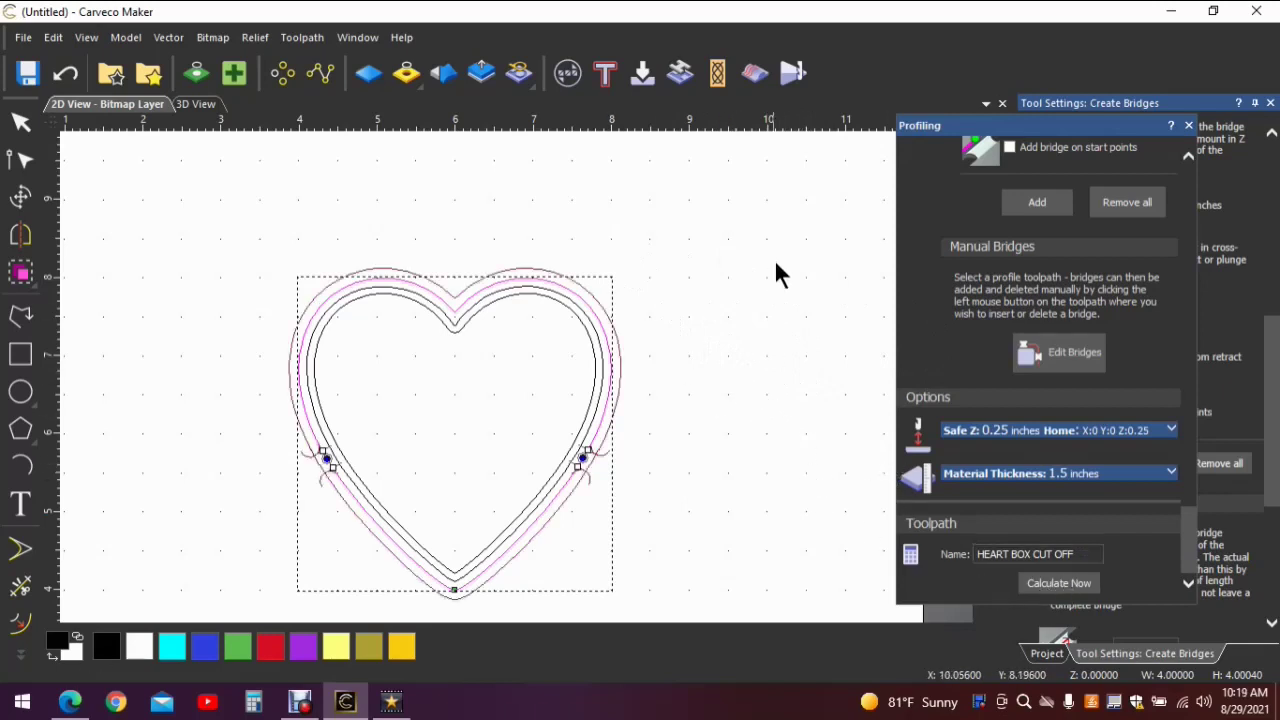
left_click(1189, 127)
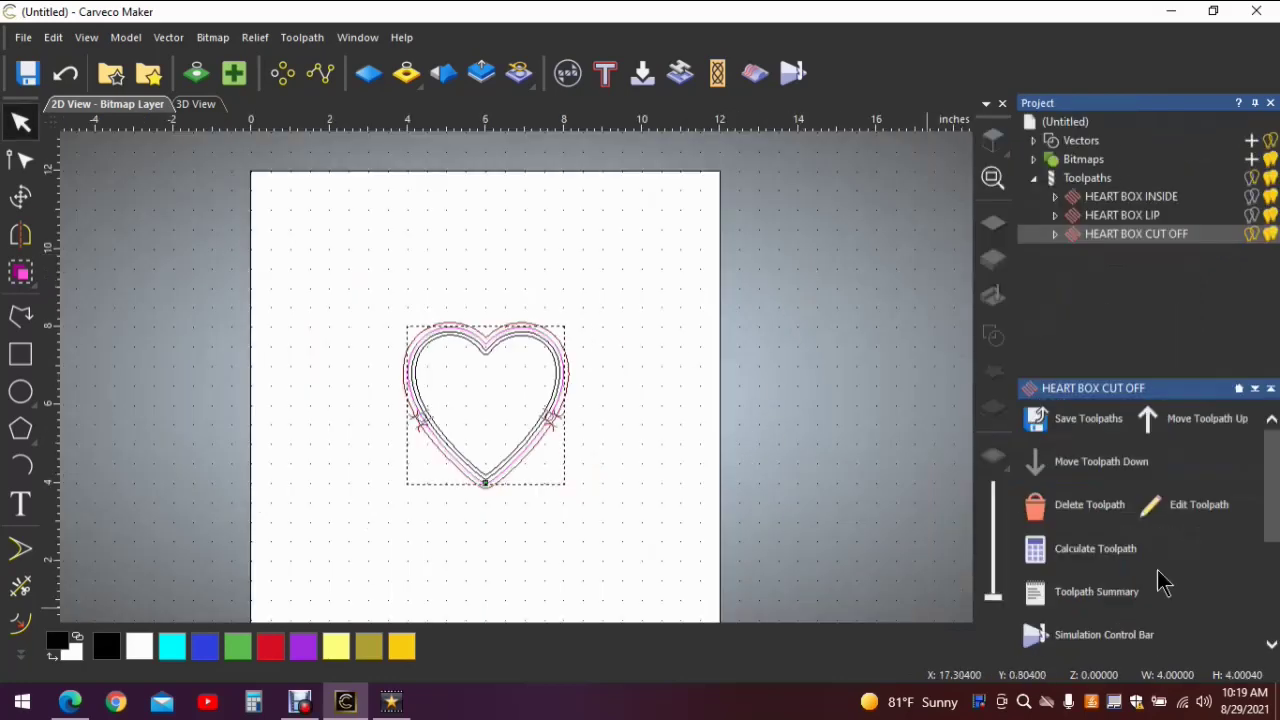
Simulate all three heart toolpaths in the 3D view.
left_click(1085, 179)
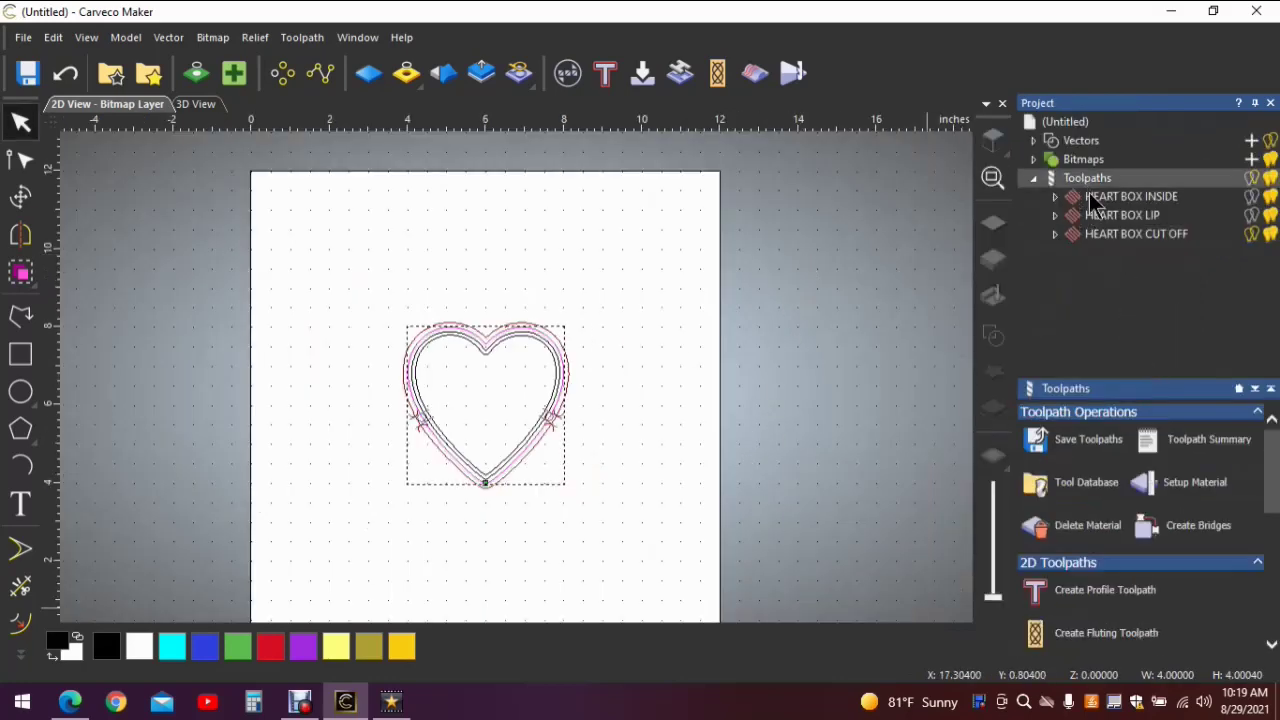
scroll(1115, 470, "down", 6)
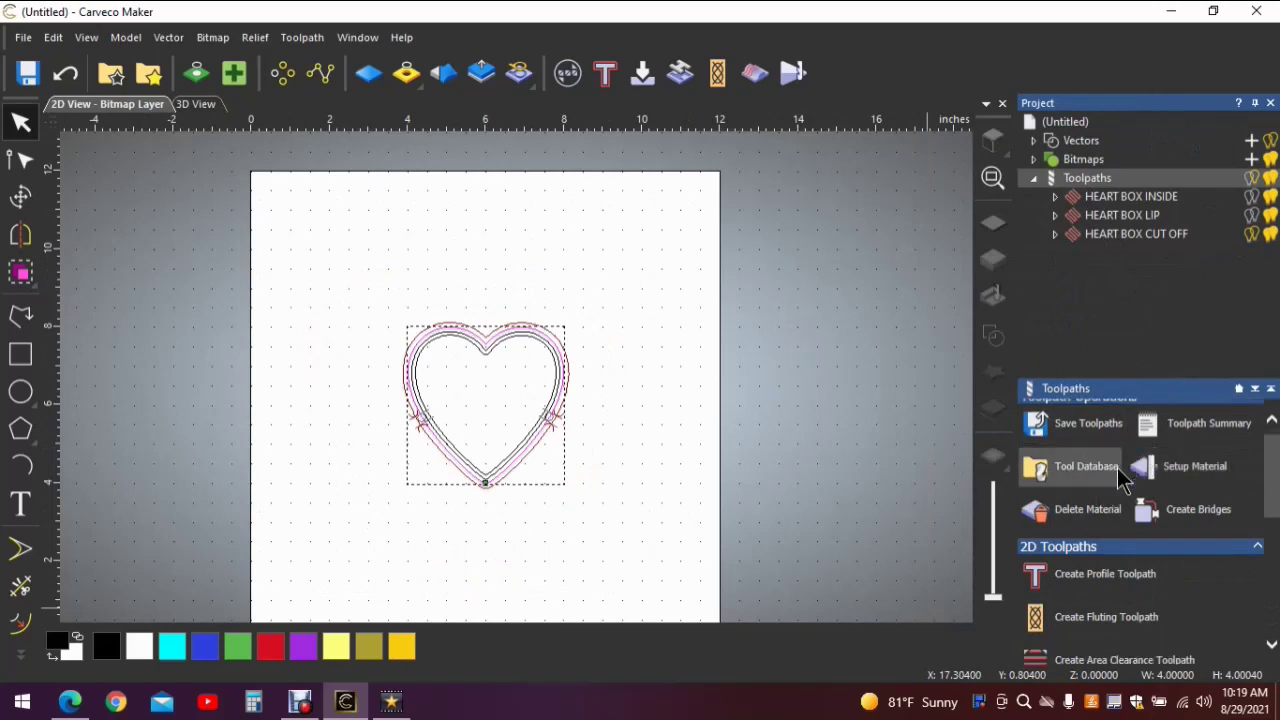
scroll(1120, 478, "down", 2)
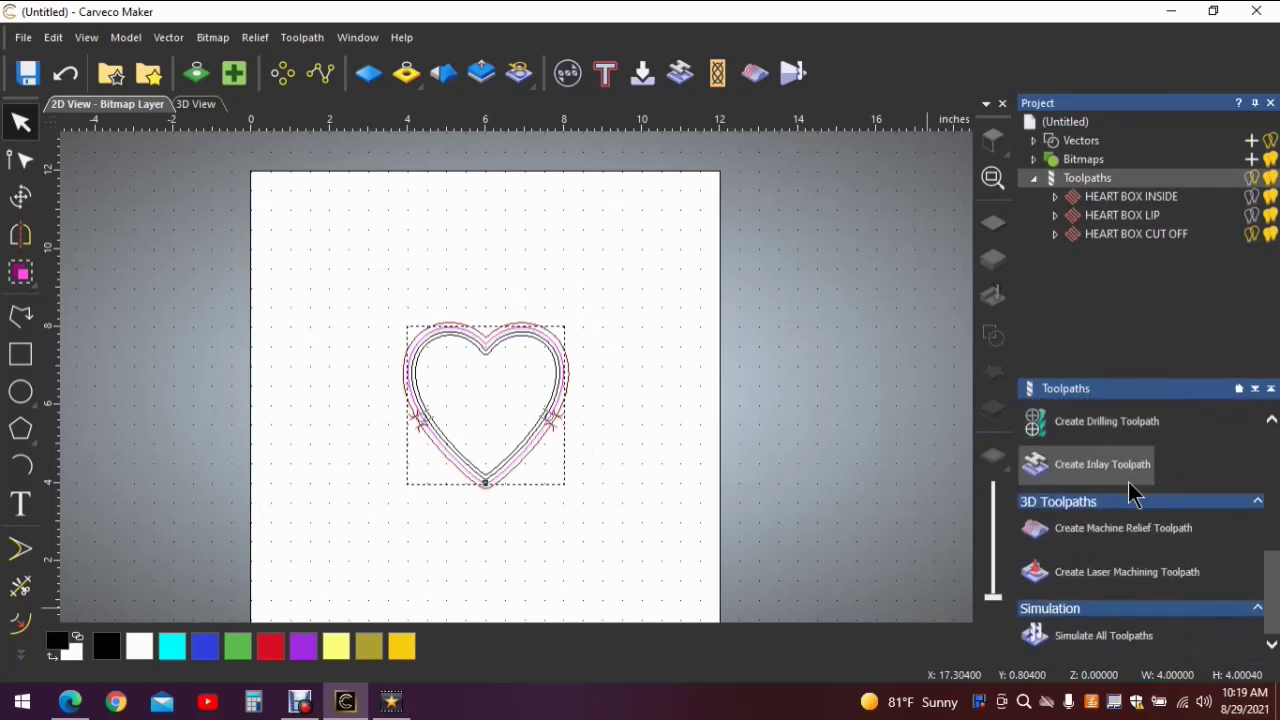
left_click(1100, 636)
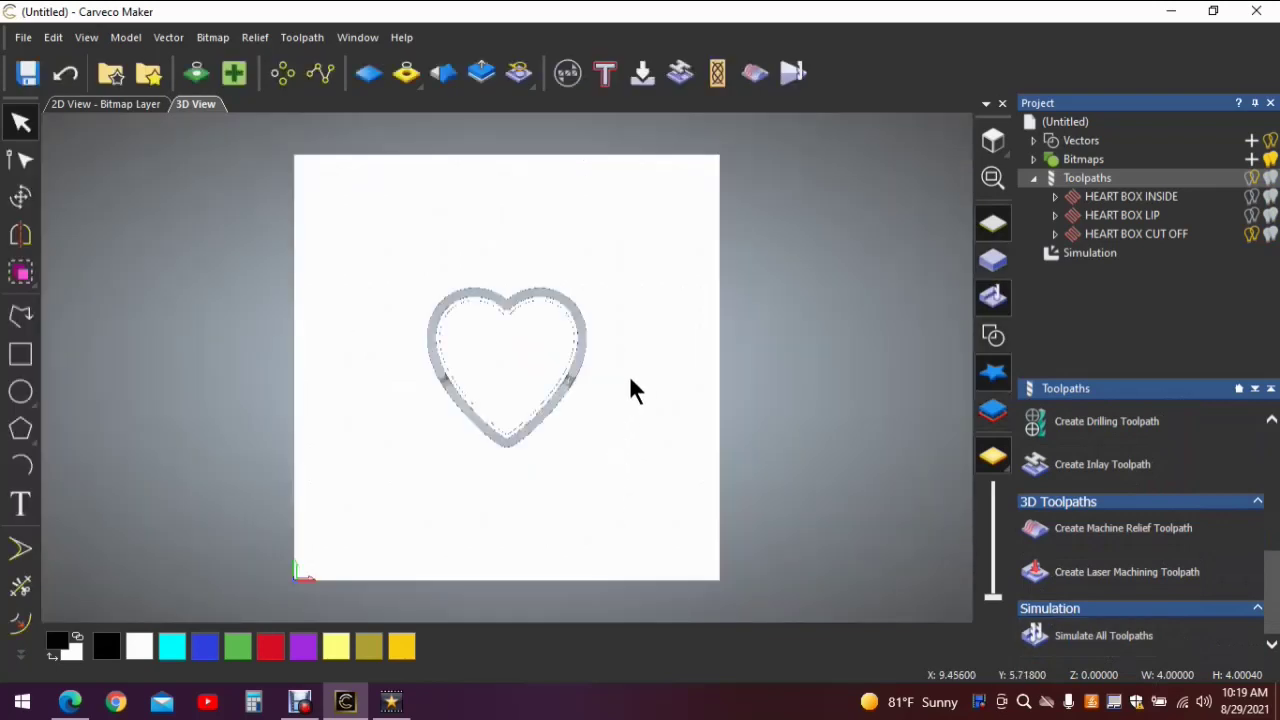
scroll(629, 375, "up", 3)
scroll(516, 310, "up", 2)
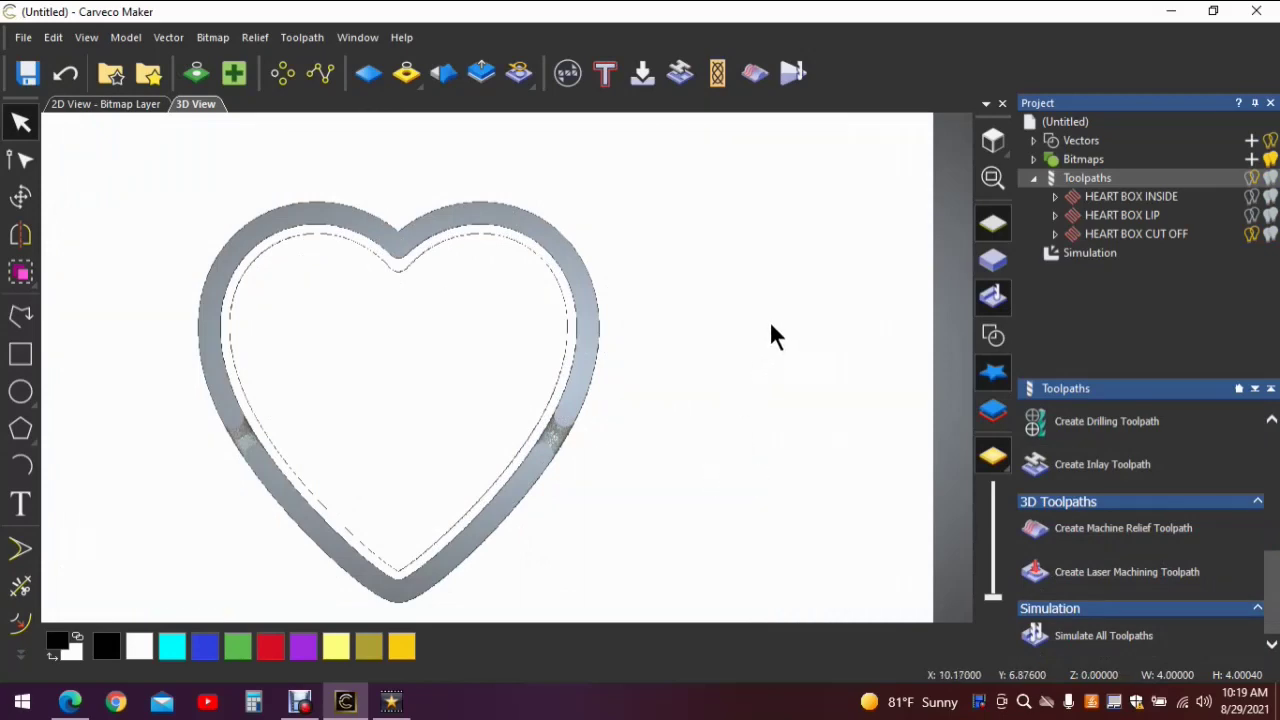
Orbit around the carved heart lid, then reopen the HEART BOX INSIDE toolpath settings.
left_click_drag(771, 326, 655, 361)
left_click_drag(297, 202, 414, 165)
left_click_drag(519, 420, 820, 423)
left_click_drag(418, 358, 186, 324)
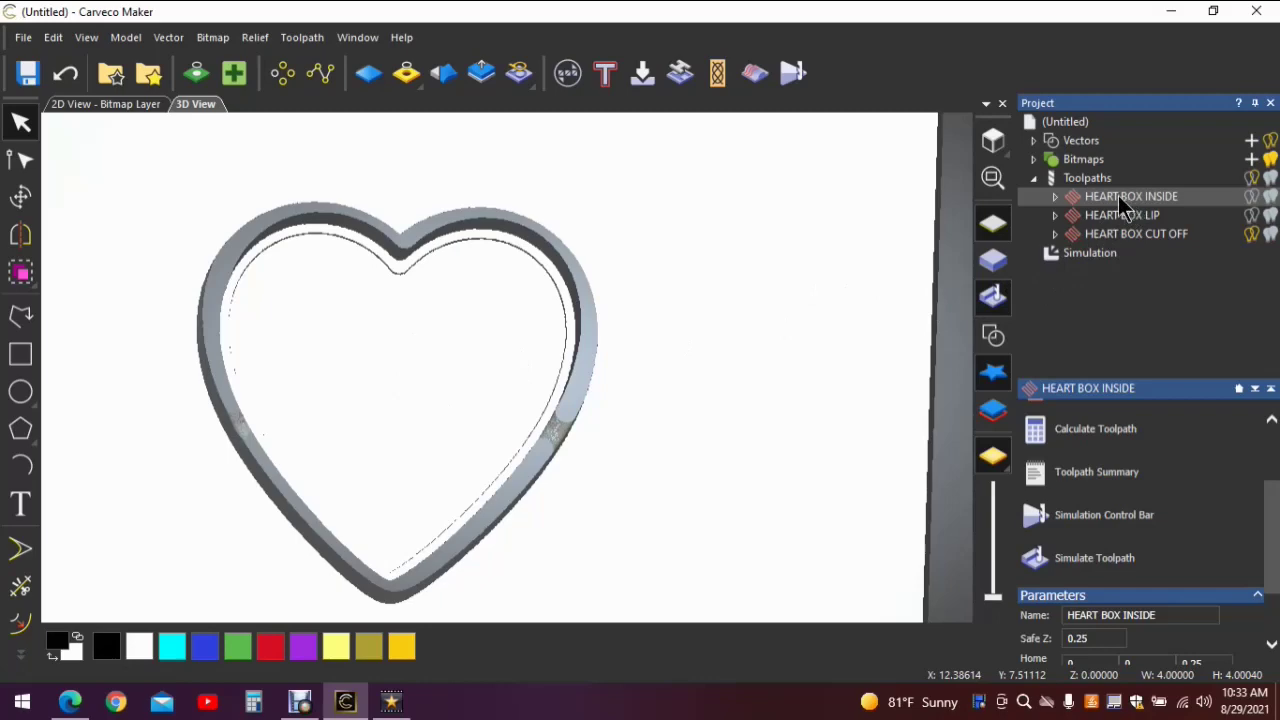
double_click(1118, 196)
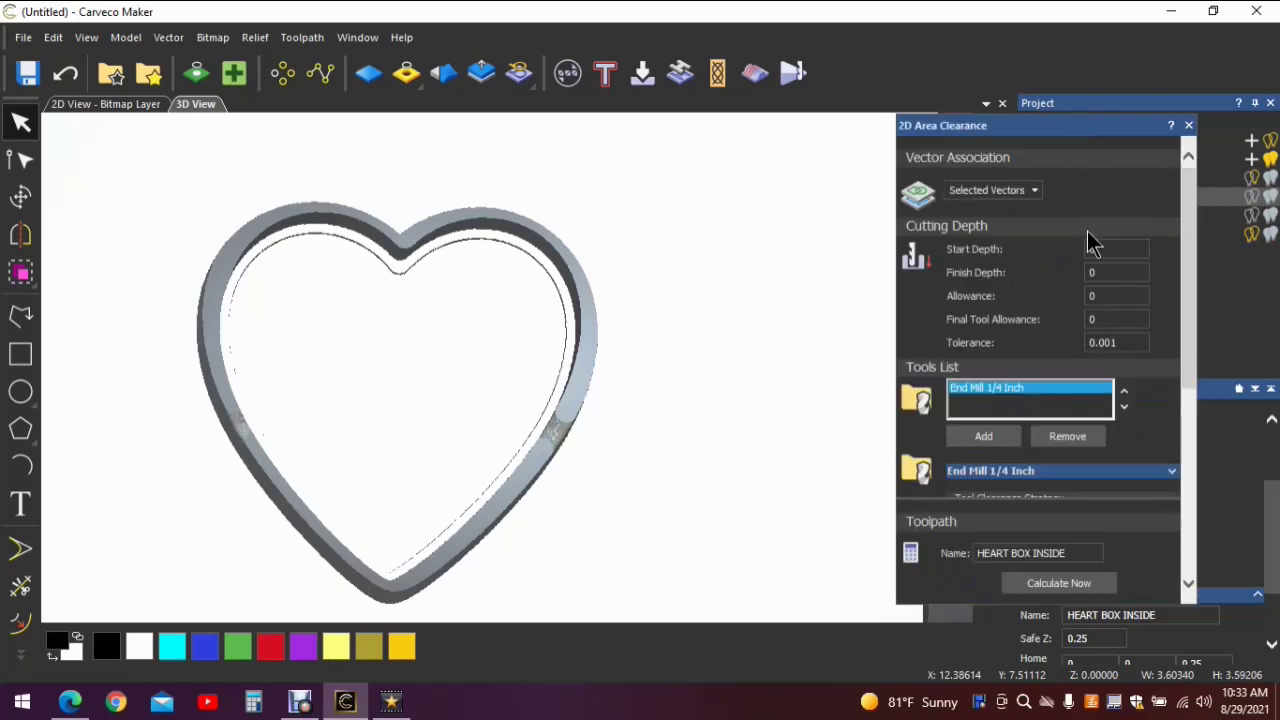
Change the inside pocket's finish depth to 1.
left_click(1090, 272)
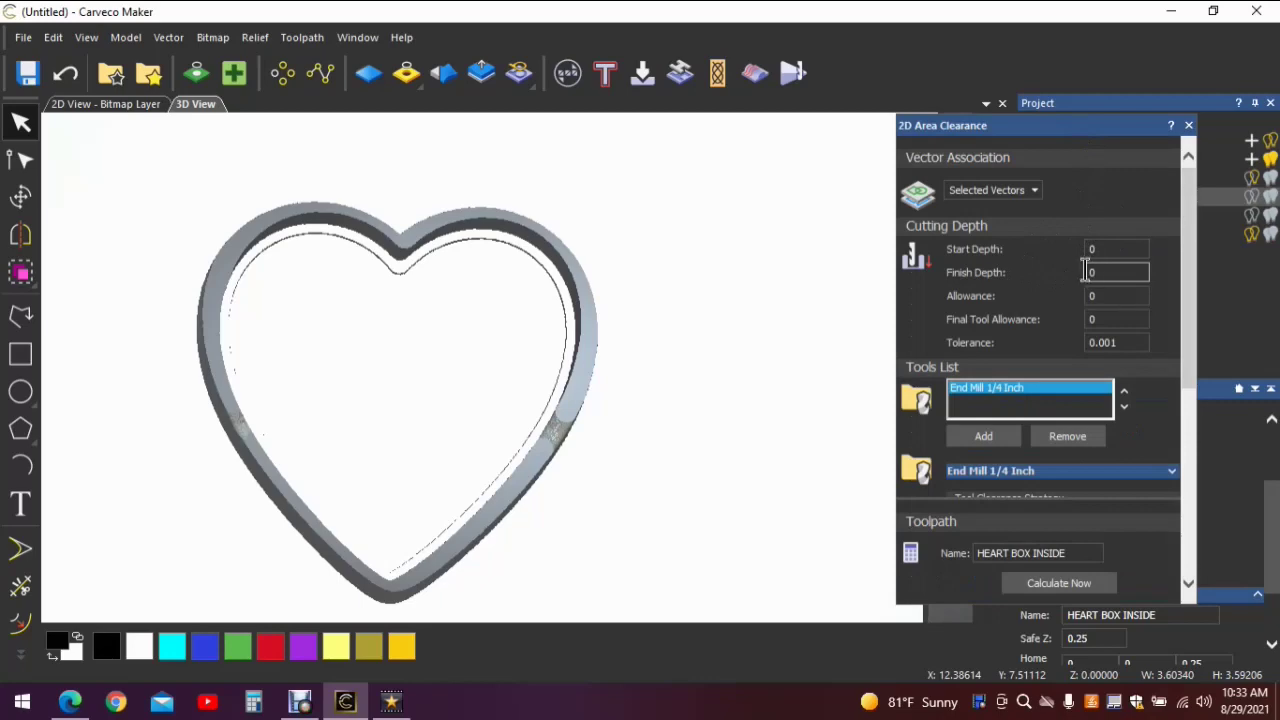
double_click(1089, 272)
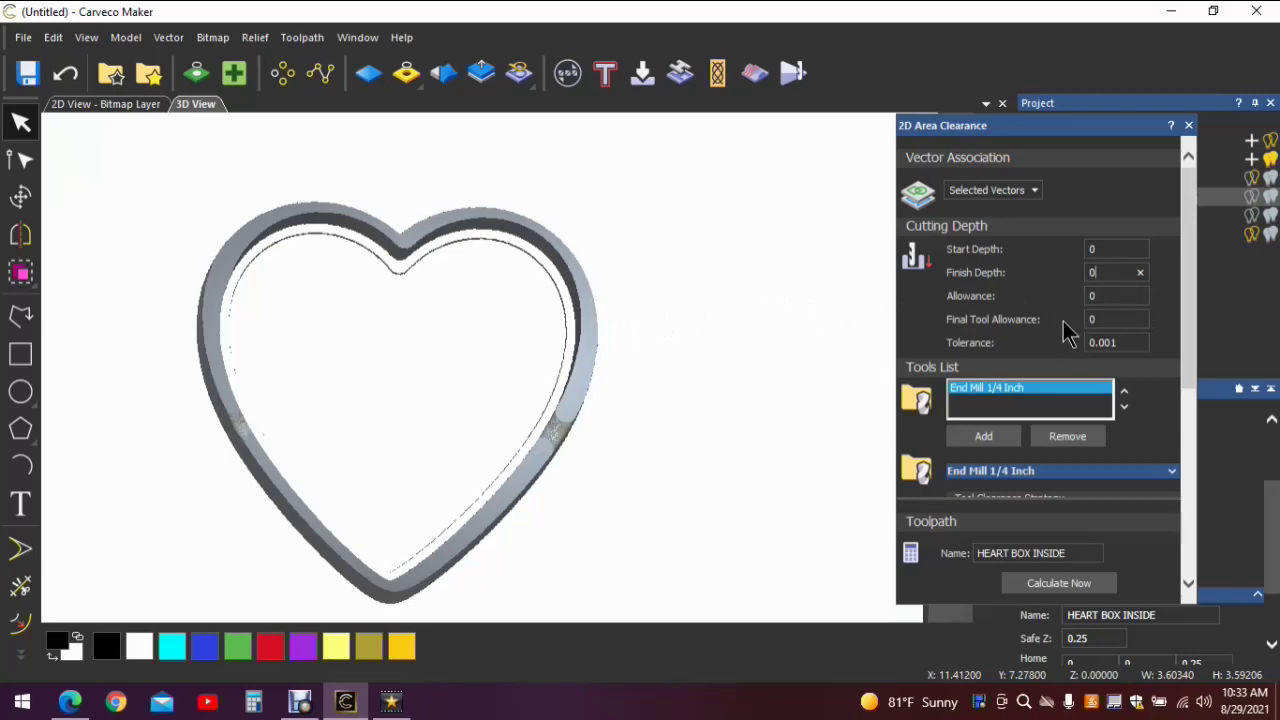
key("BackSpace")
type("1.")
Calculate the HEART BOX INSIDE area clearance toolpath and close its settings.
scroll(987, 263, "down", 3)
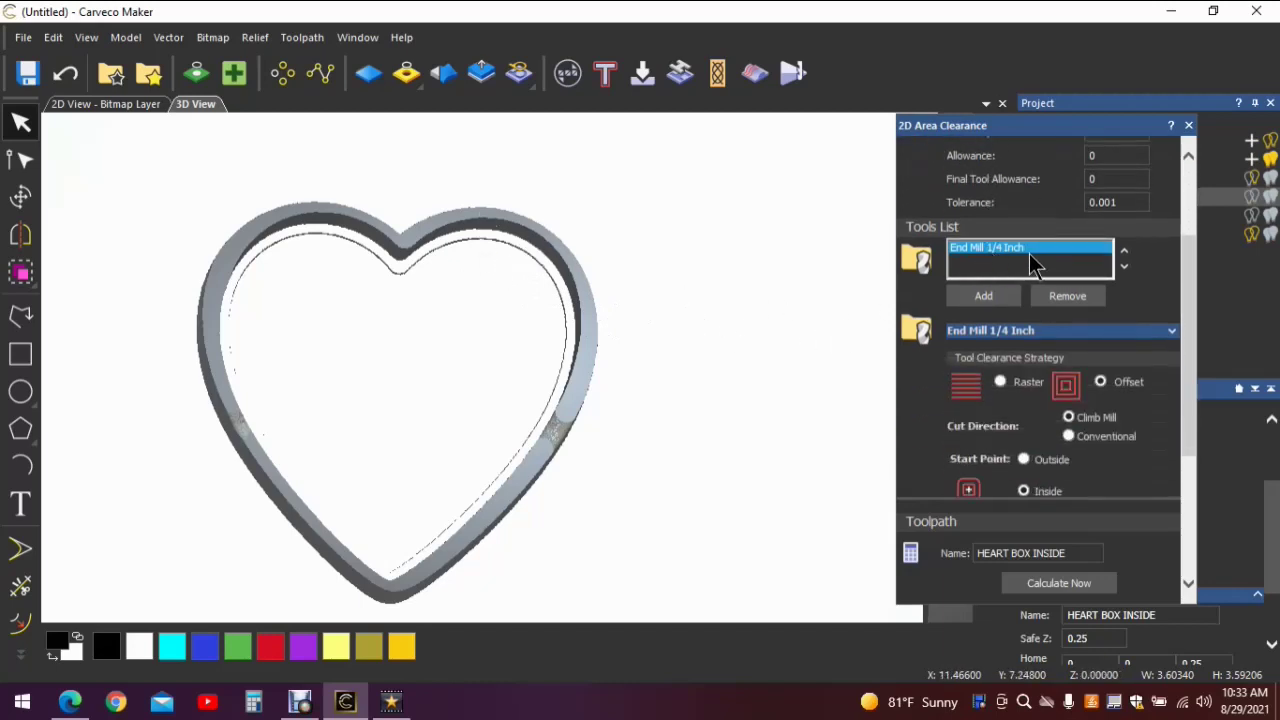
scroll(1029, 253, "down", 4)
scroll(1033, 326, "down", 1)
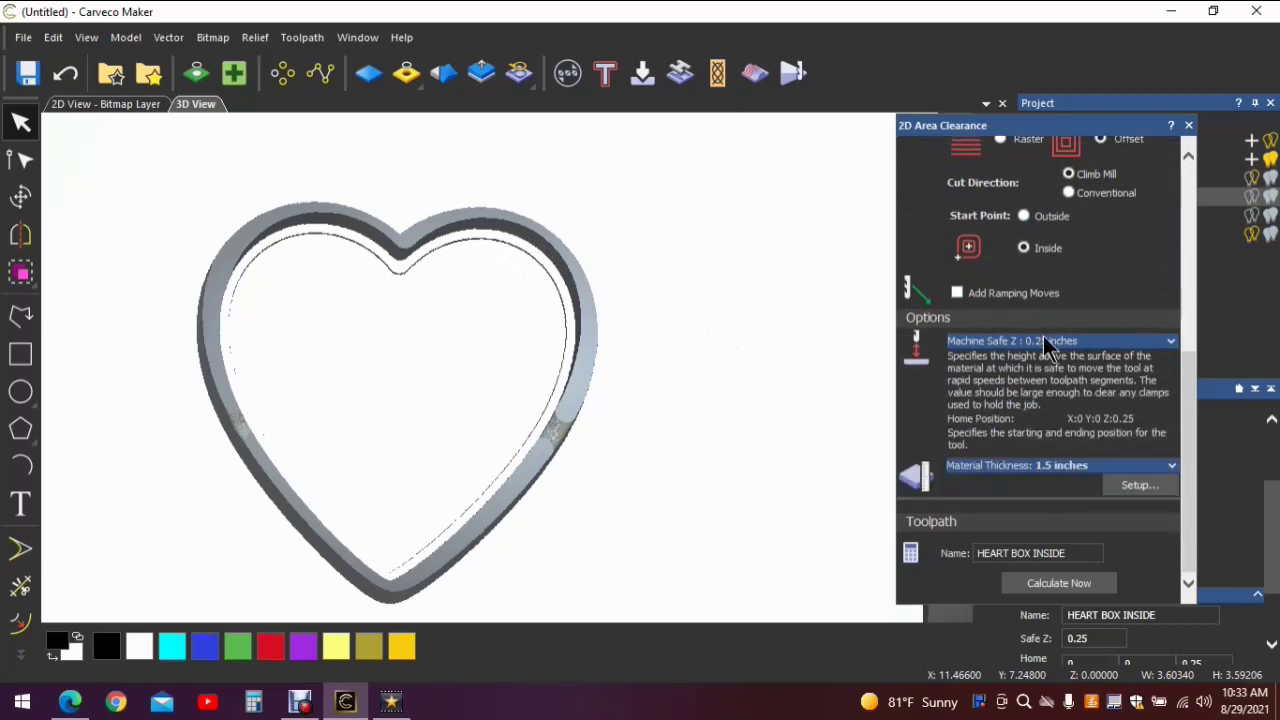
left_click(1062, 583)
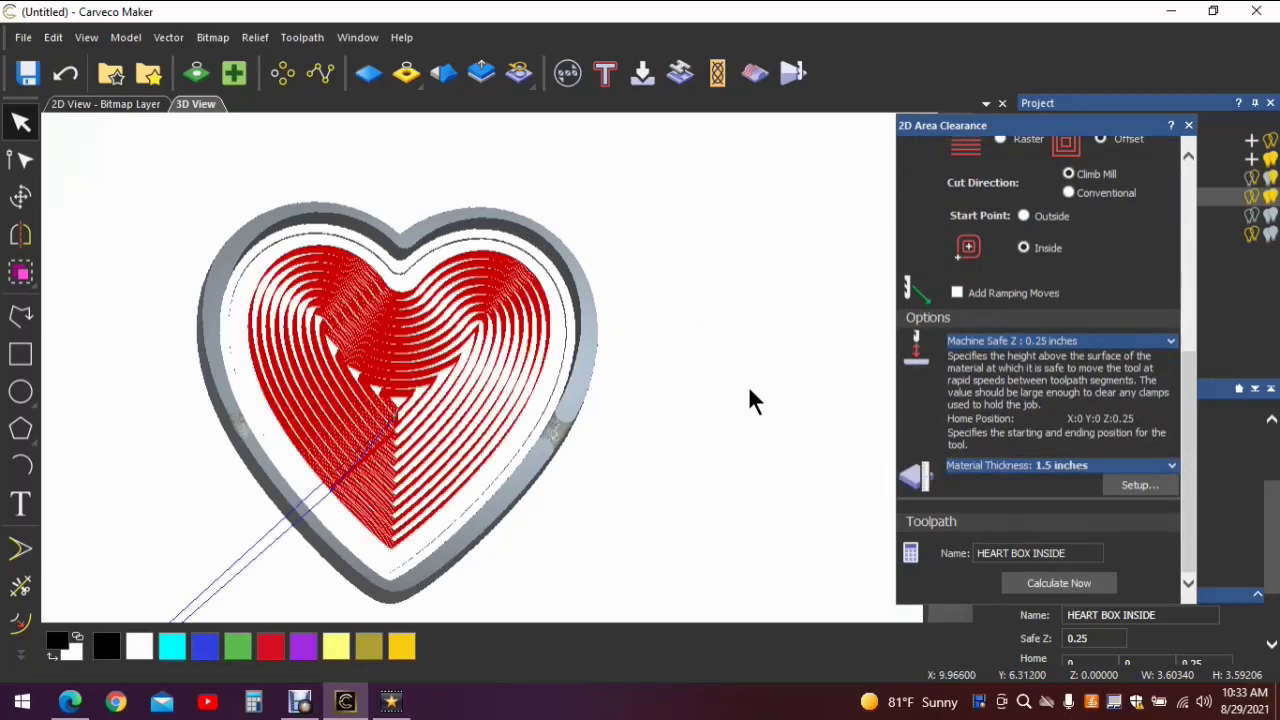
left_click(1188, 125)
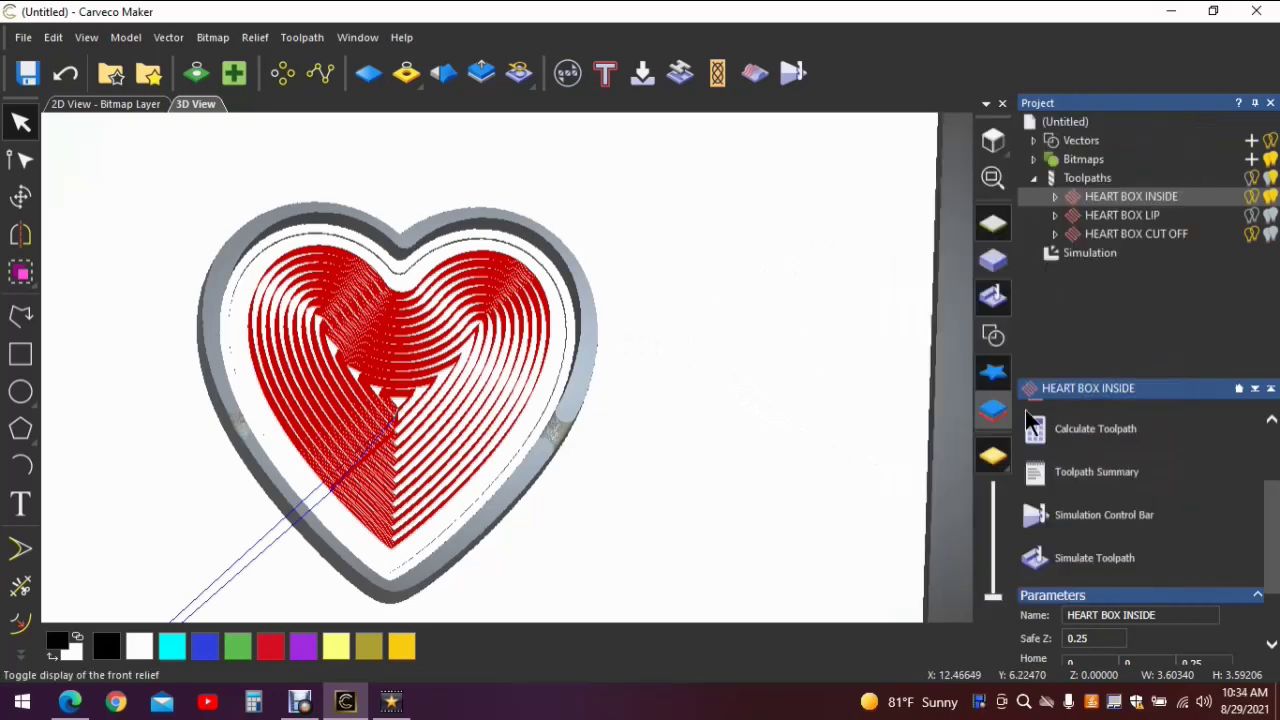
Simulate the heart's inside pocket in 3D, tilt to inspect it, then return to 2D view.
left_click(1101, 562)
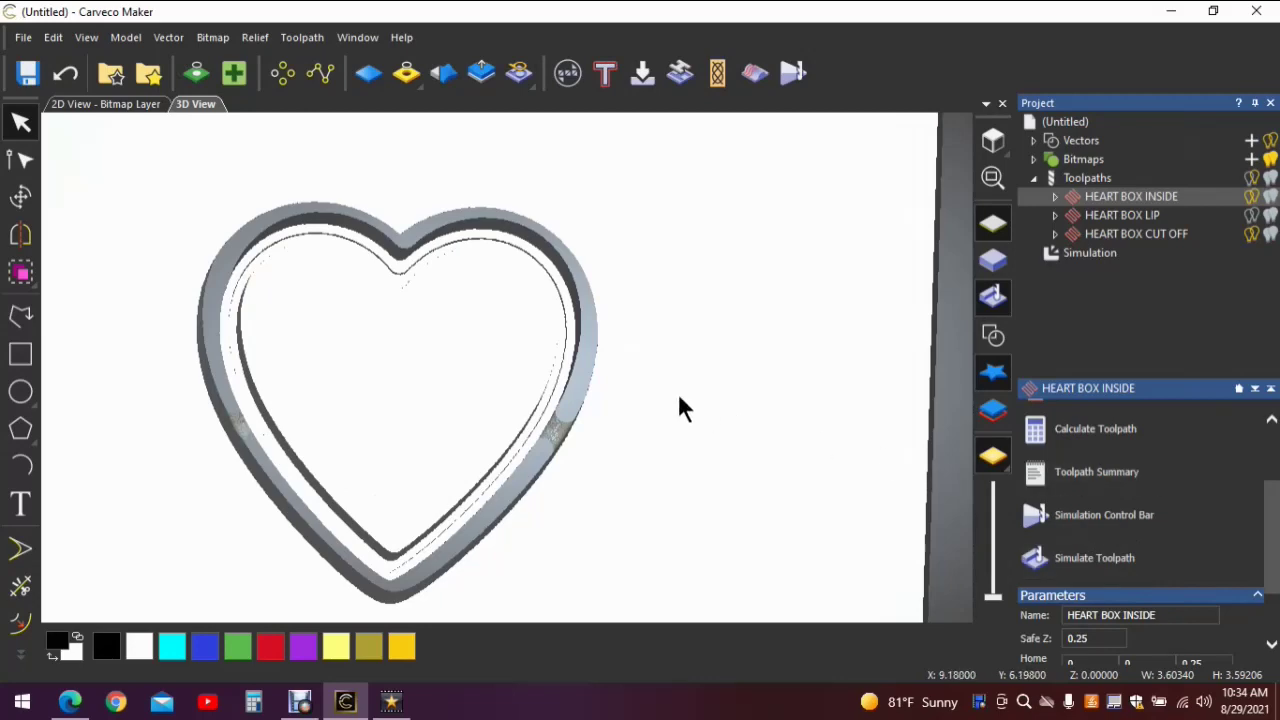
left_click_drag(720, 382, 677, 403)
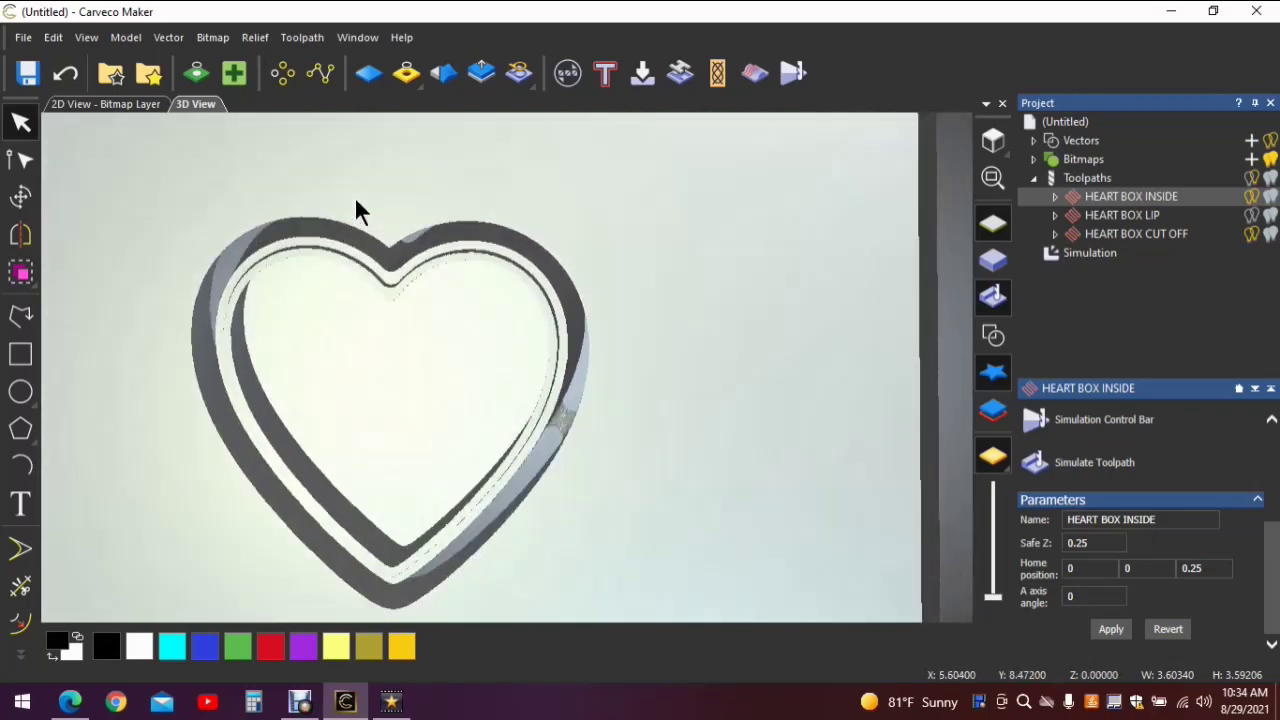
key("F2")
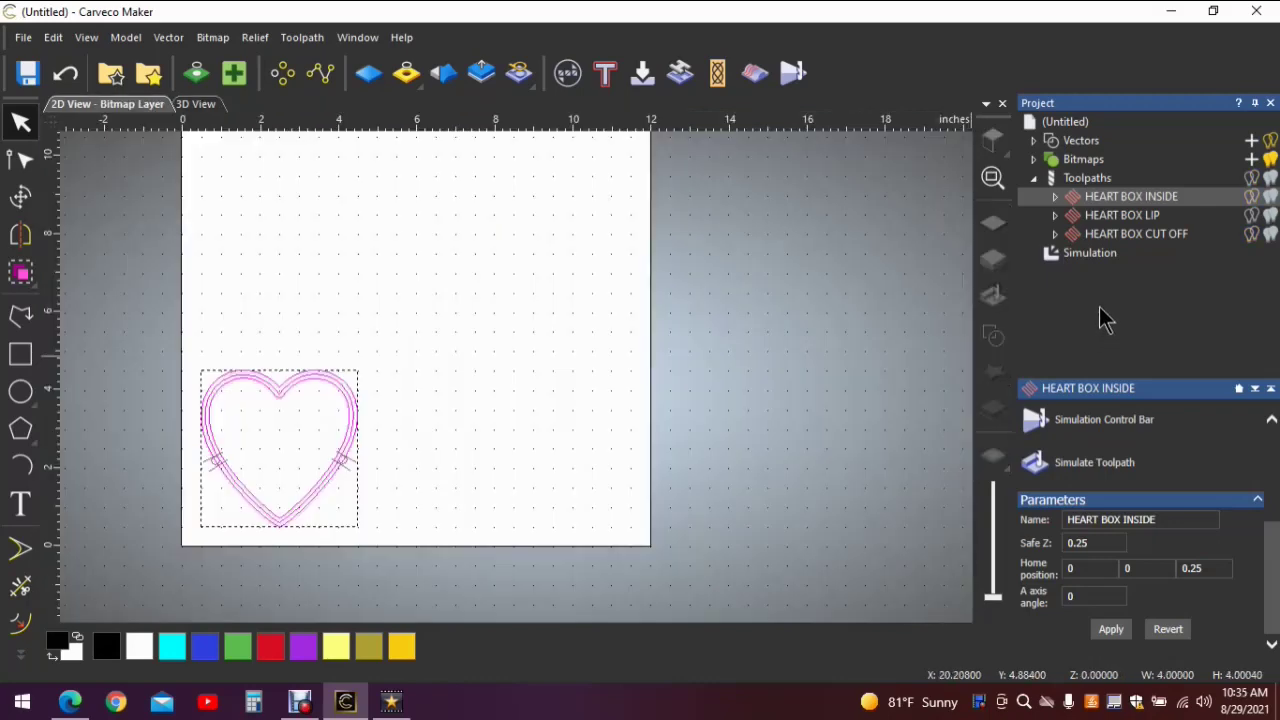
Save the three heart toolpaths as HB.nc on the desktop, overwriting the existing file.
left_click(1068, 180)
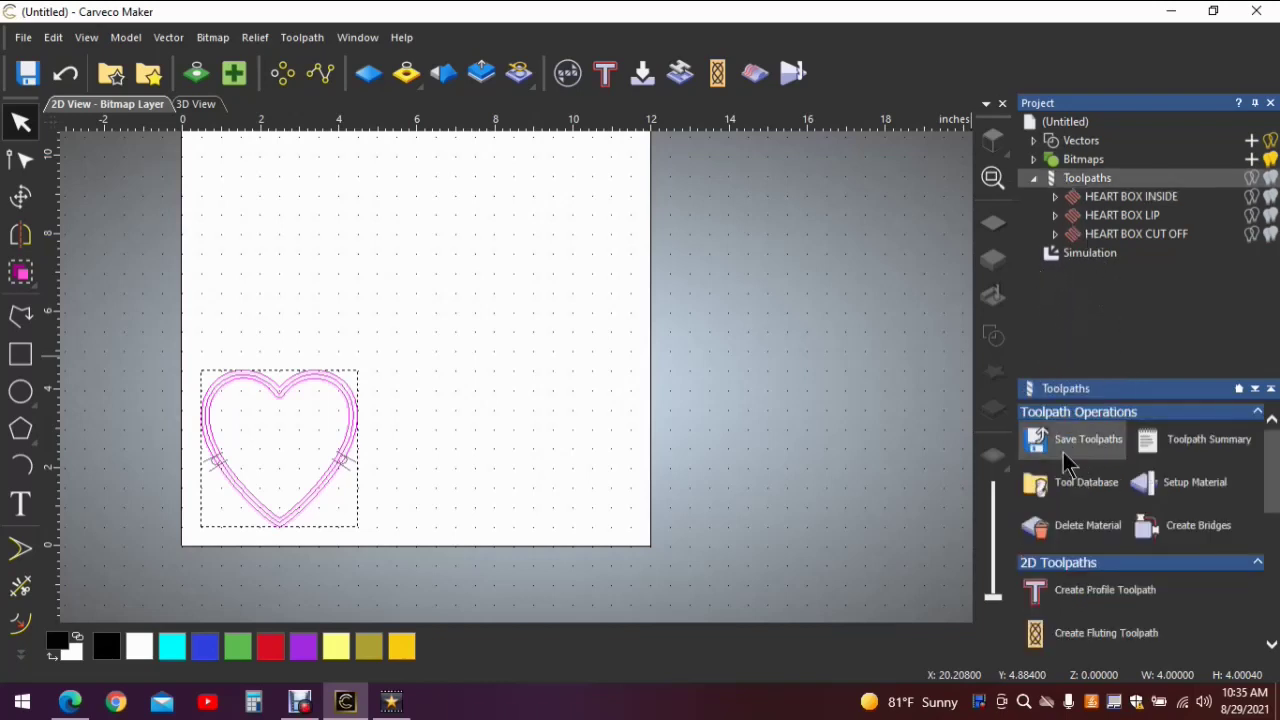
left_click(1064, 447)
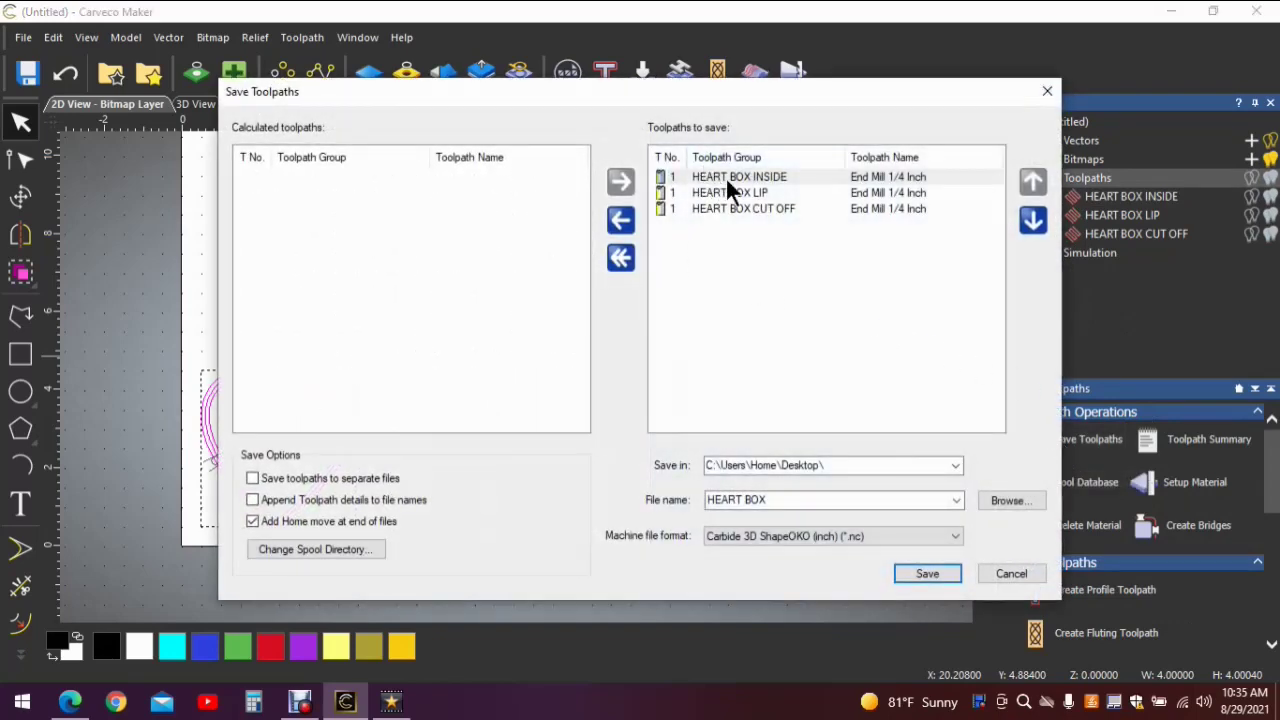
left_click(760, 501)
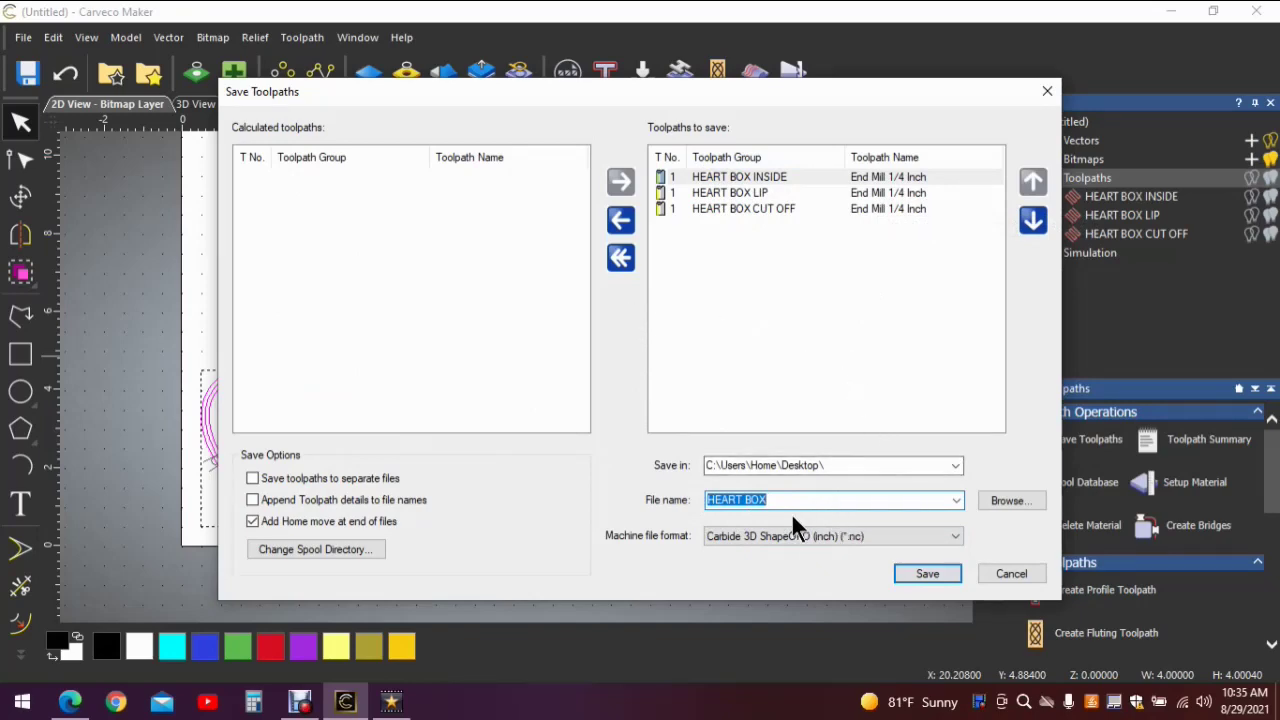
type("HB")
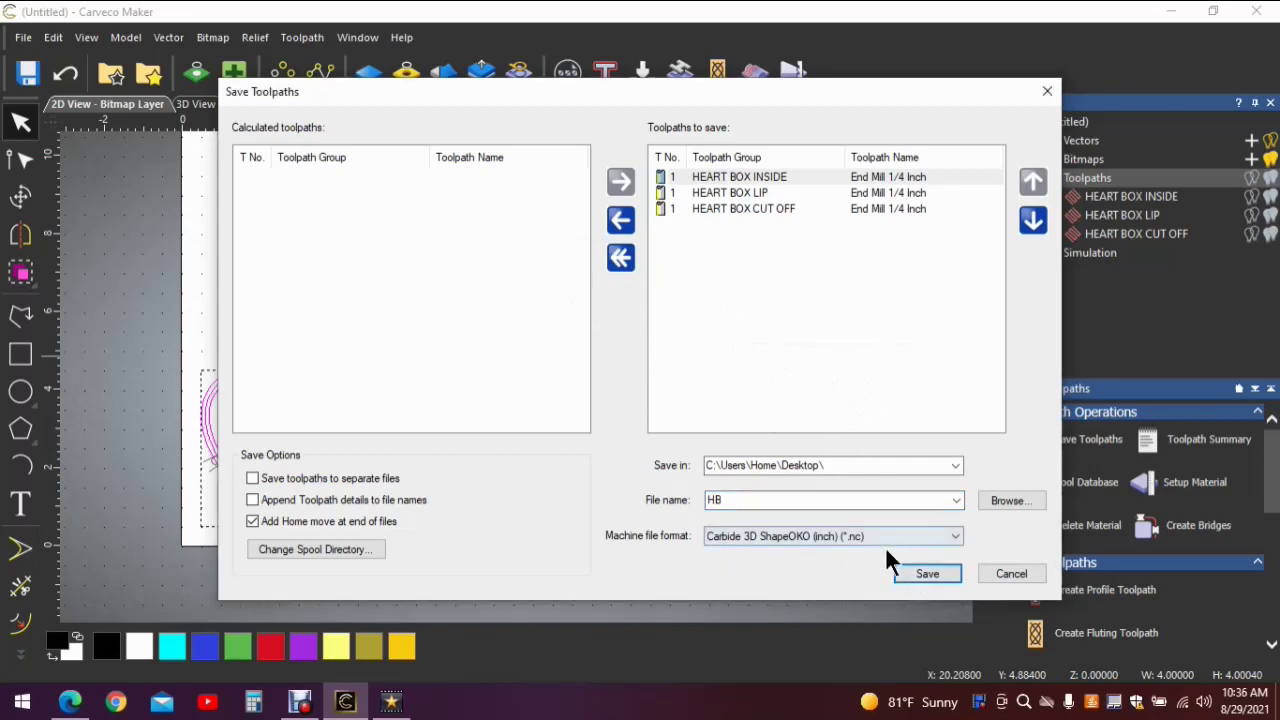
left_click(908, 576)
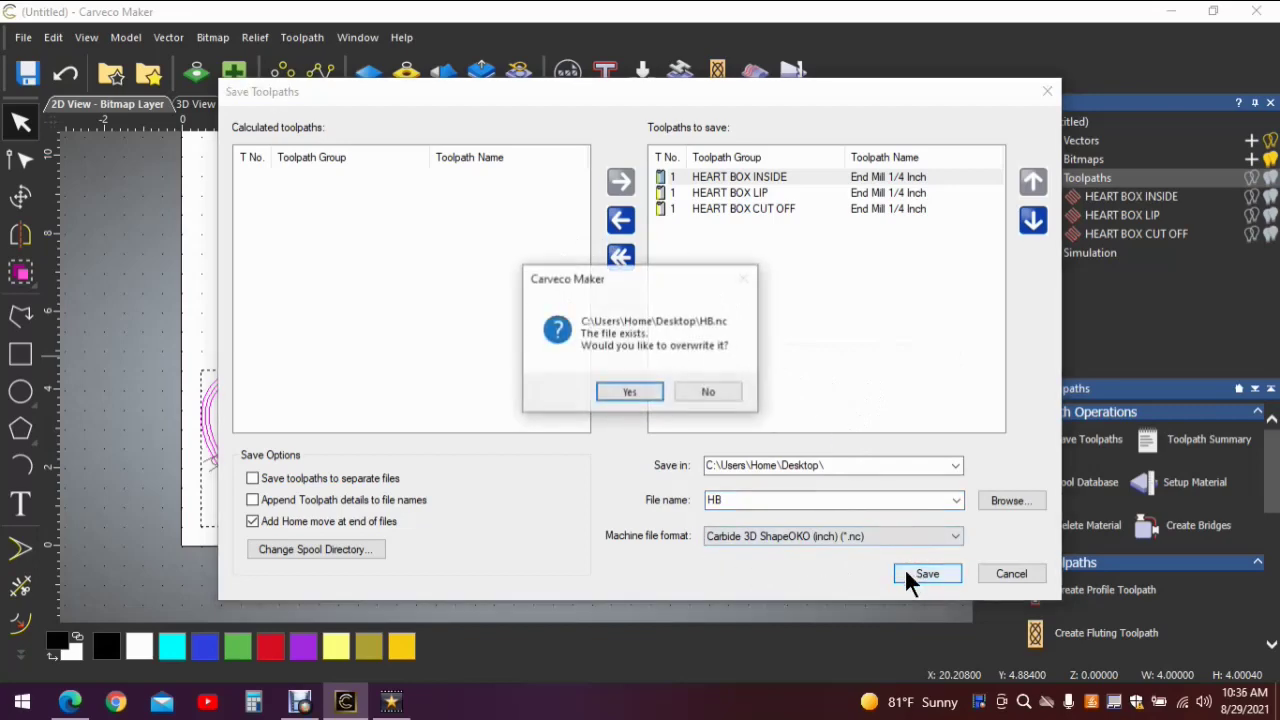
left_click(630, 392)
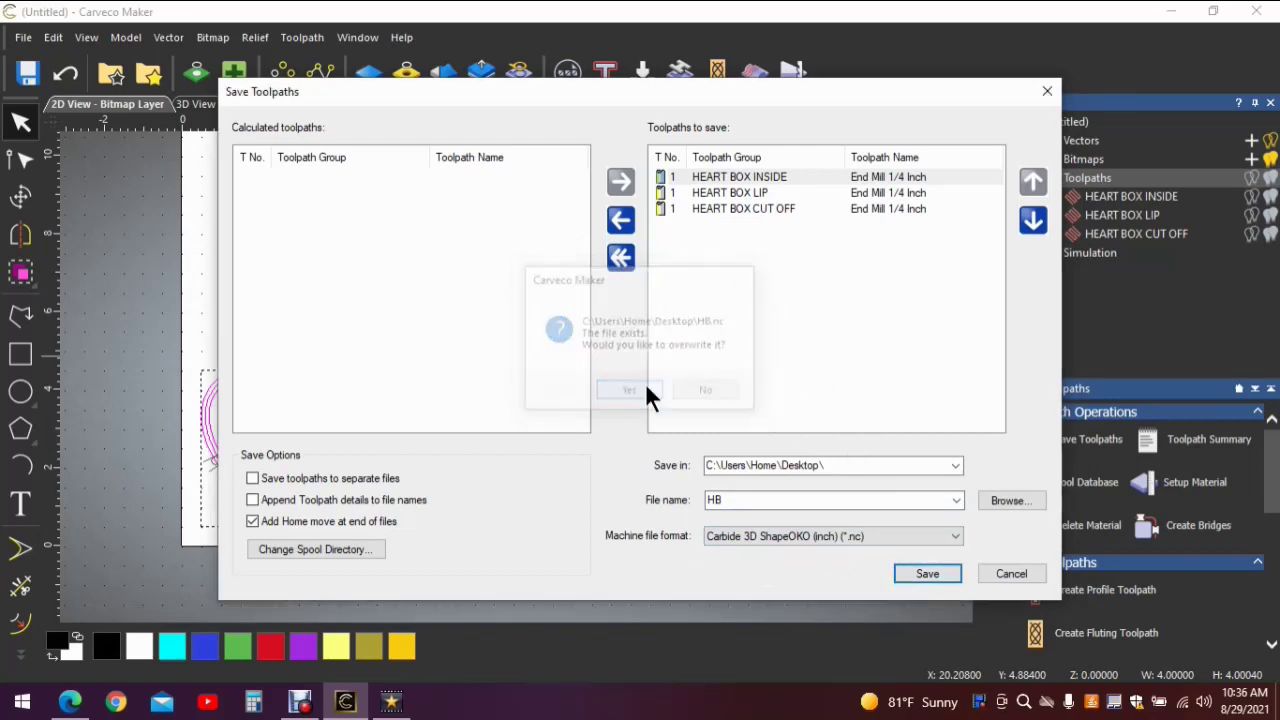
left_click(1045, 91)
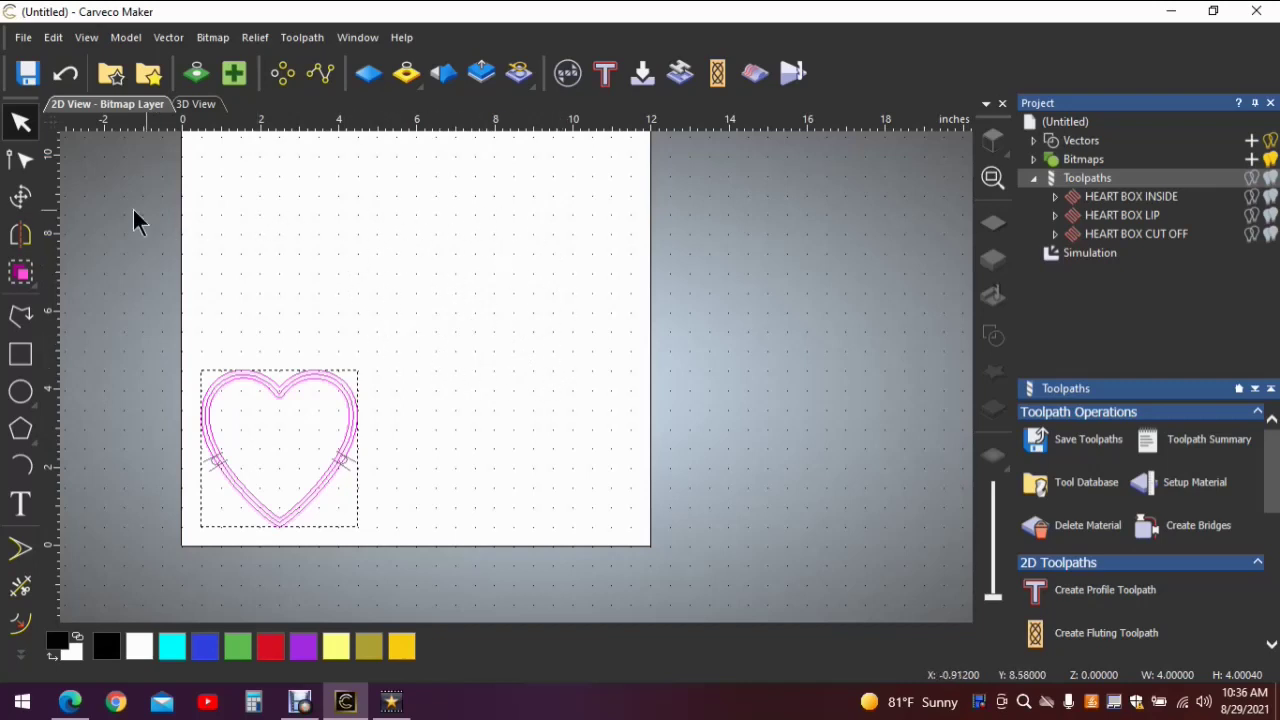
left_click(115, 76)
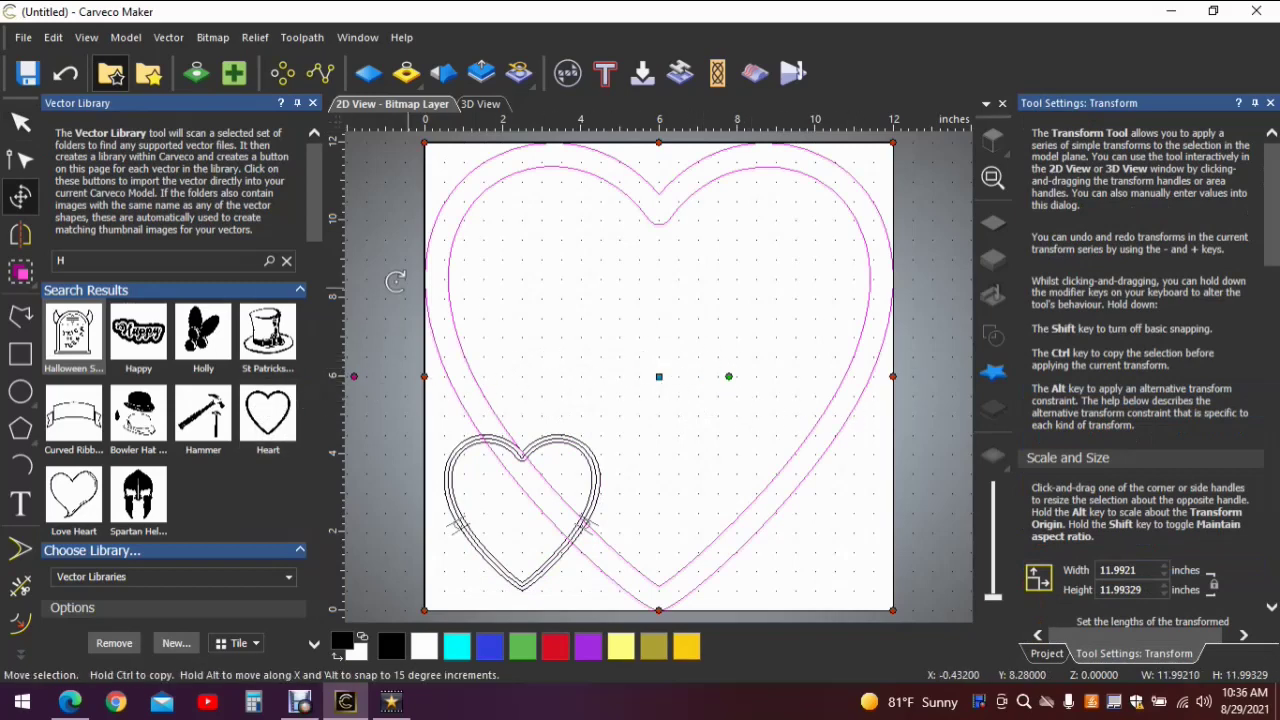
Resize the imported heart to 4 inches wide and move it up and right of the first.
left_click(311, 103)
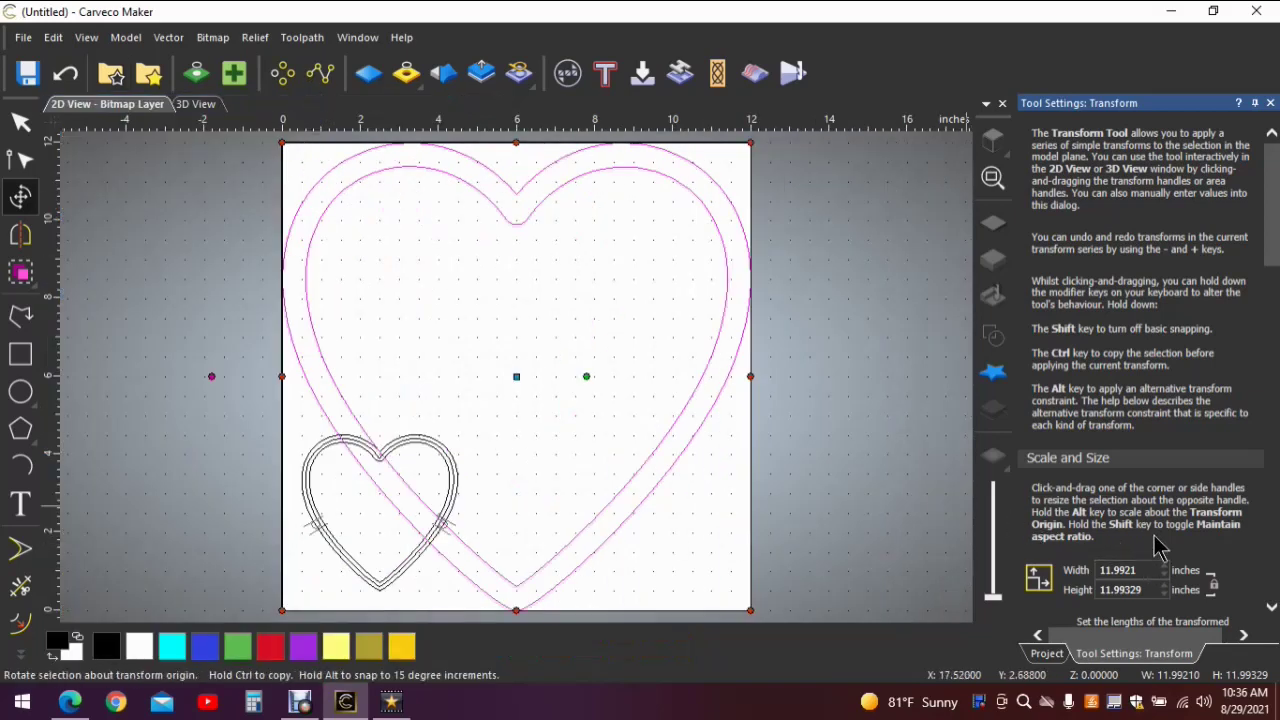
scroll(1138, 522, "down", 2)
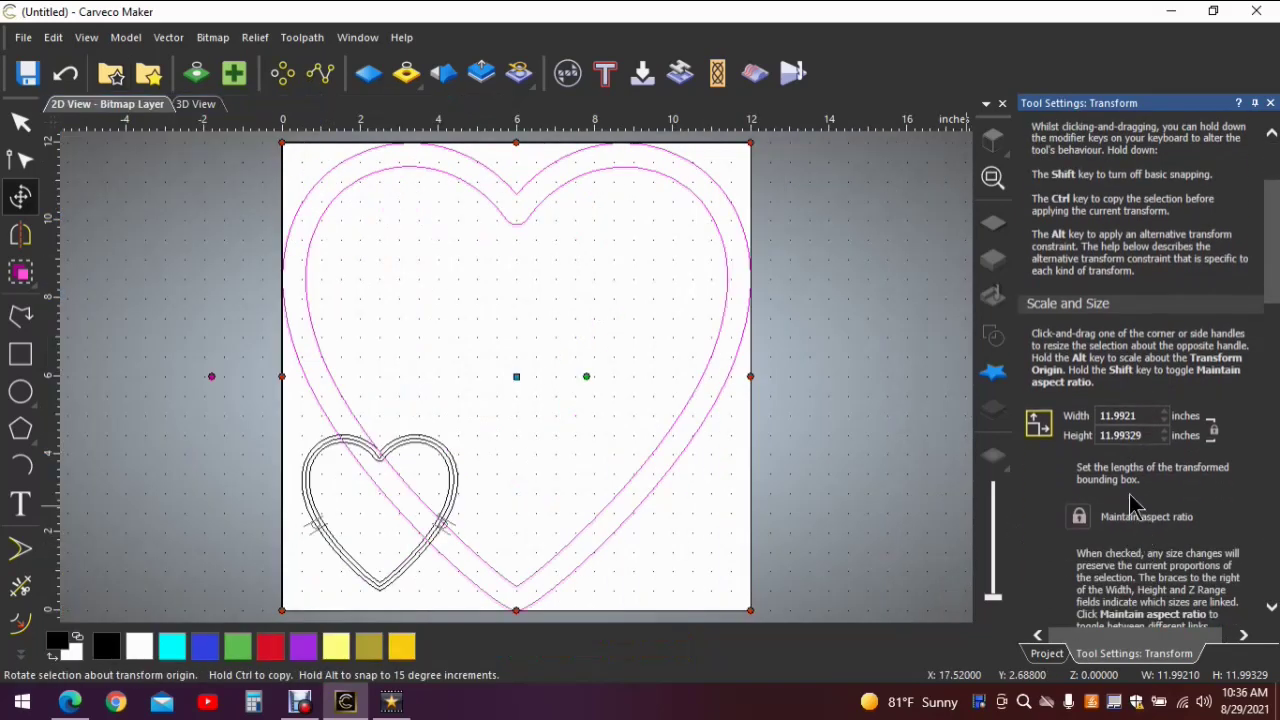
double_click(1146, 414)
type("4.")
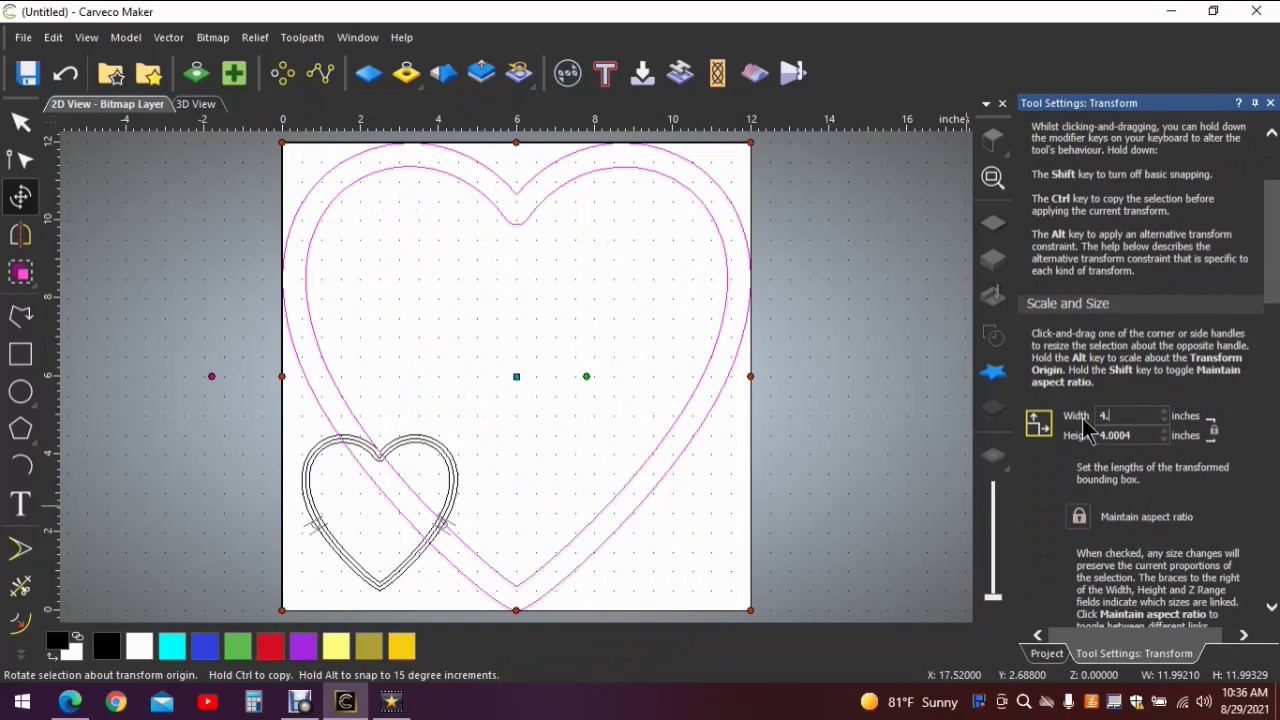
scroll(1180, 485, "down", 4)
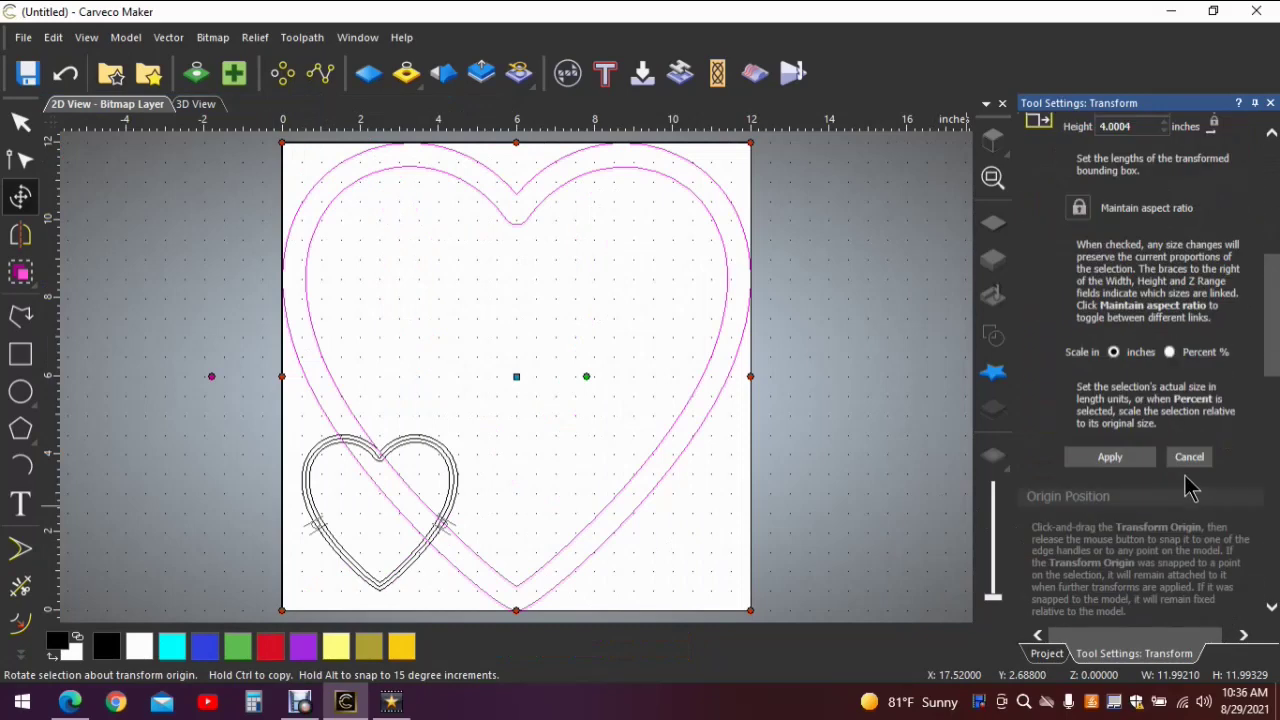
left_click(1141, 460)
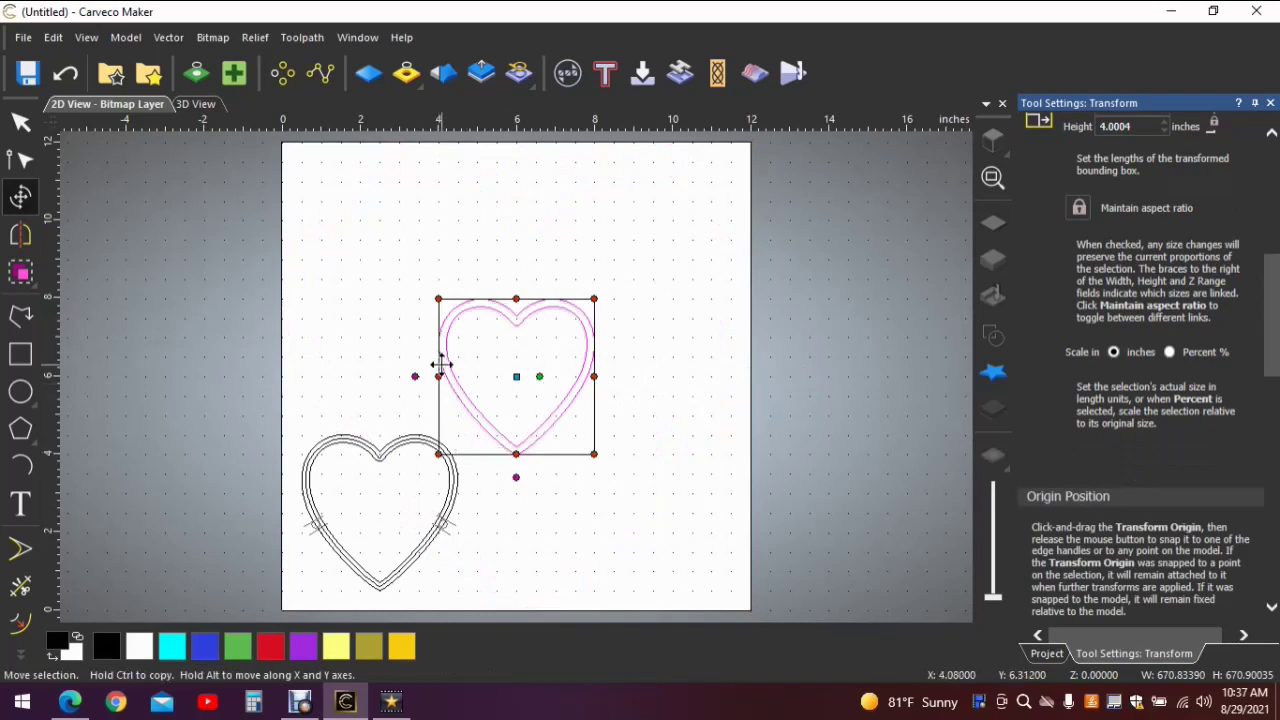
left_click_drag(495, 363, 567, 300)
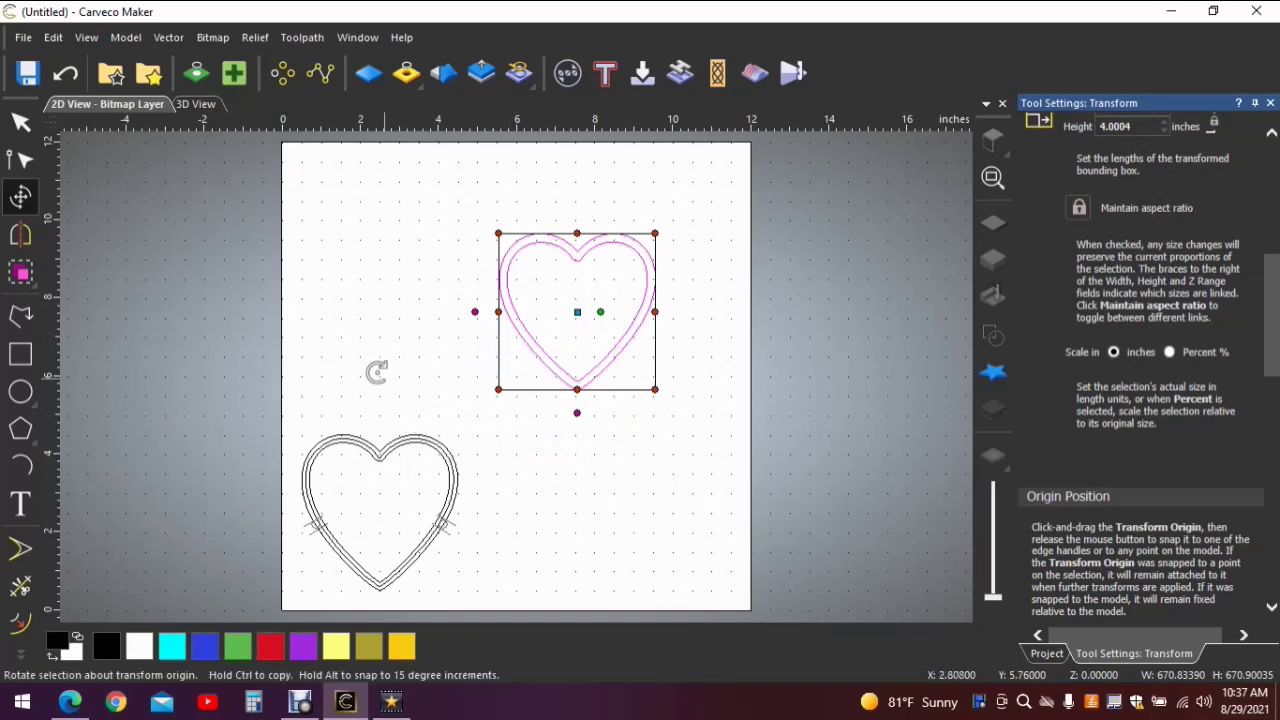
scroll(568, 253, "up", 2)
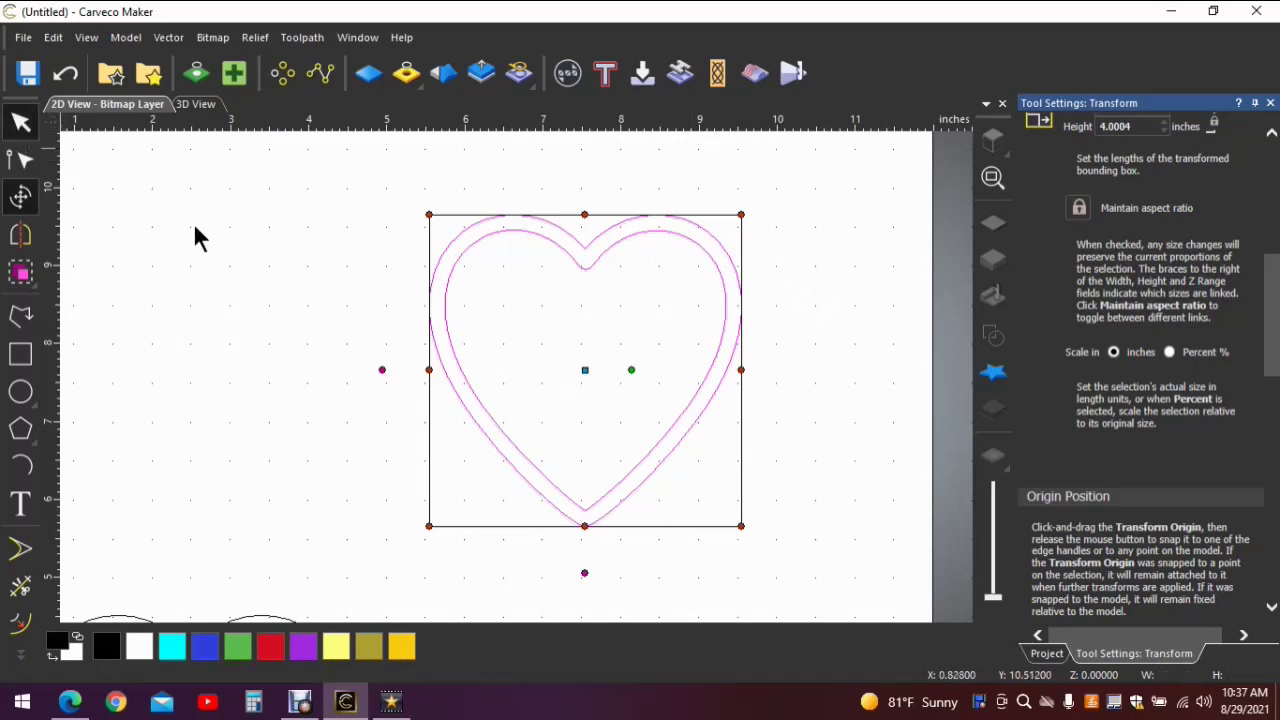
Create an offset outline around the second heart's inner outline.
left_click(352, 300)
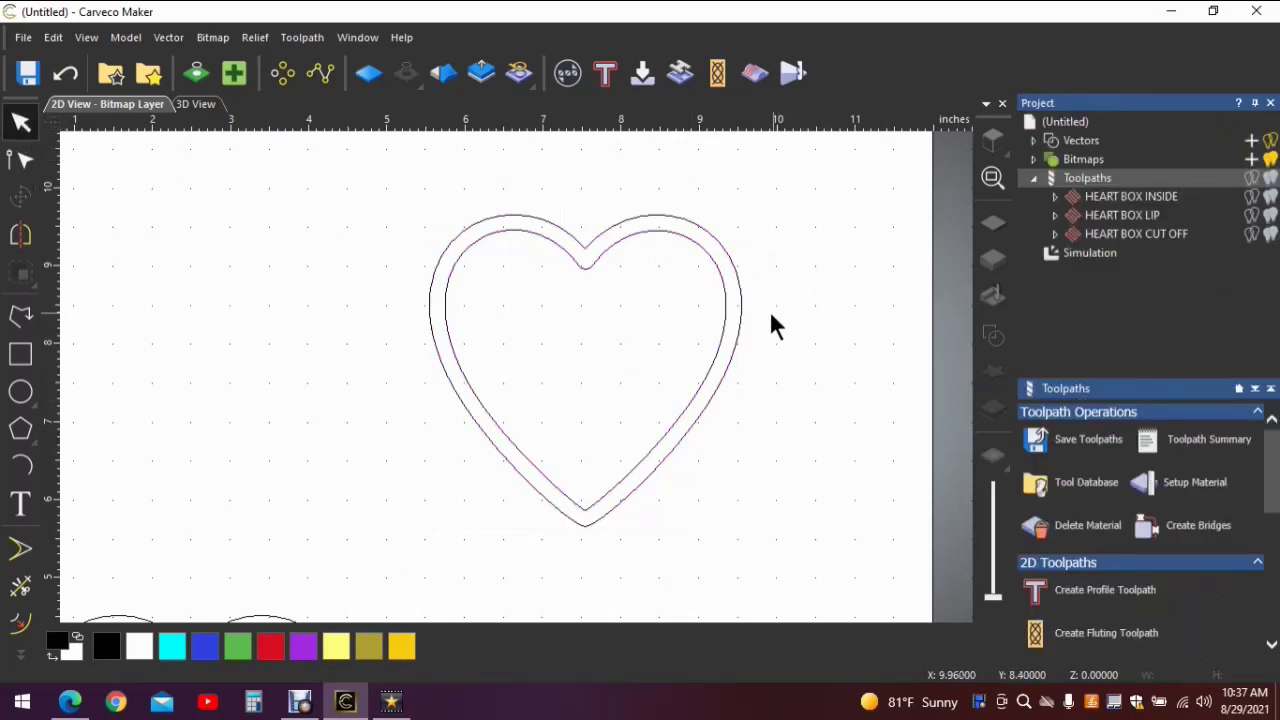
left_click(653, 232)
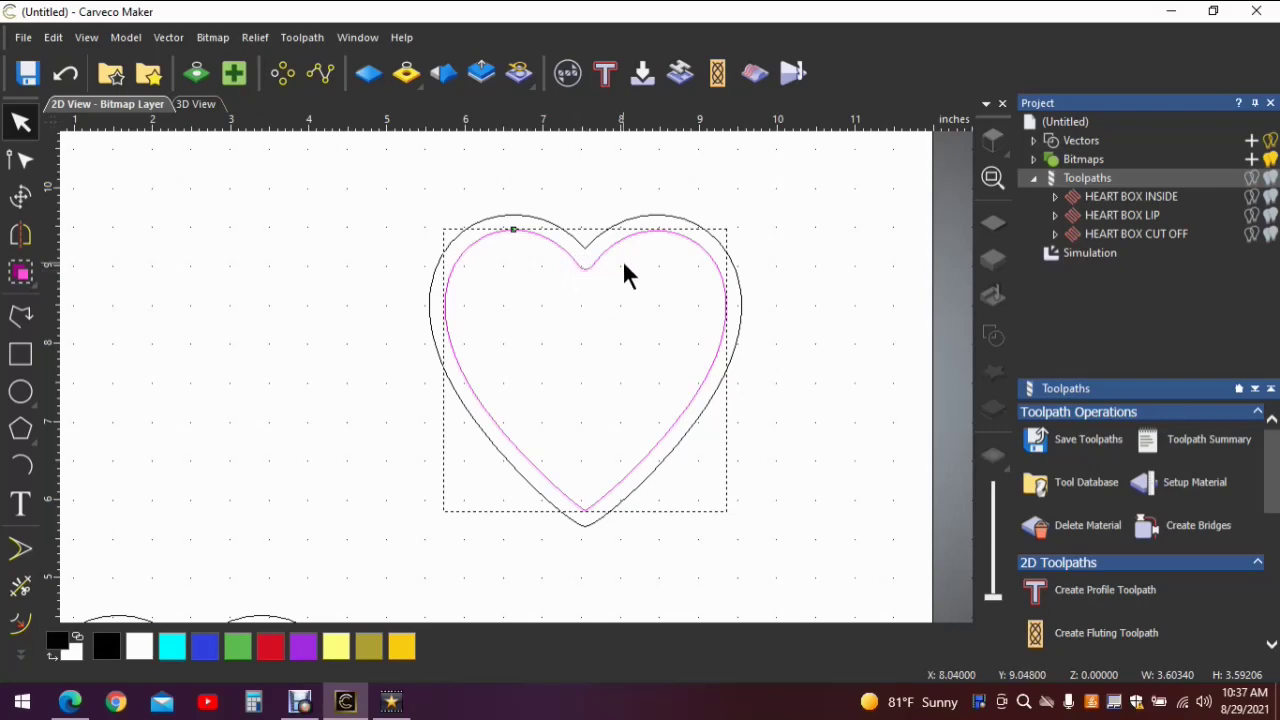
scroll(742, 293, "down", 5)
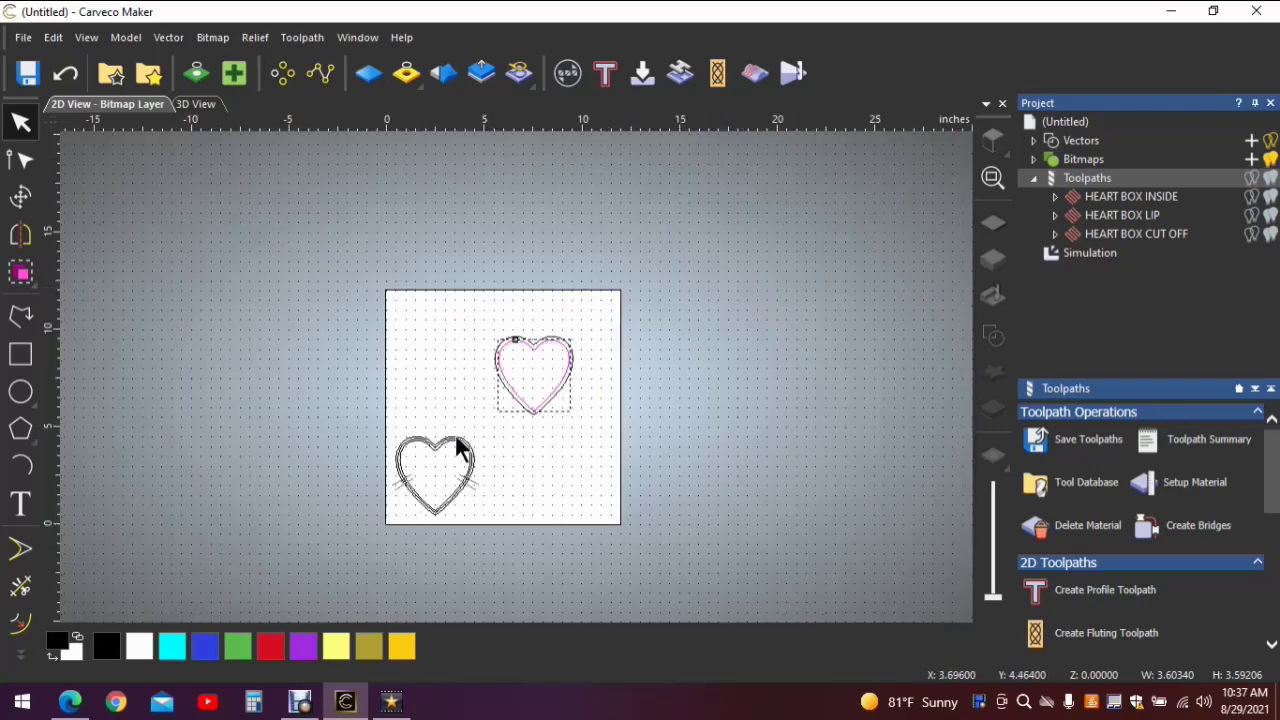
scroll(535, 385, "up", 6)
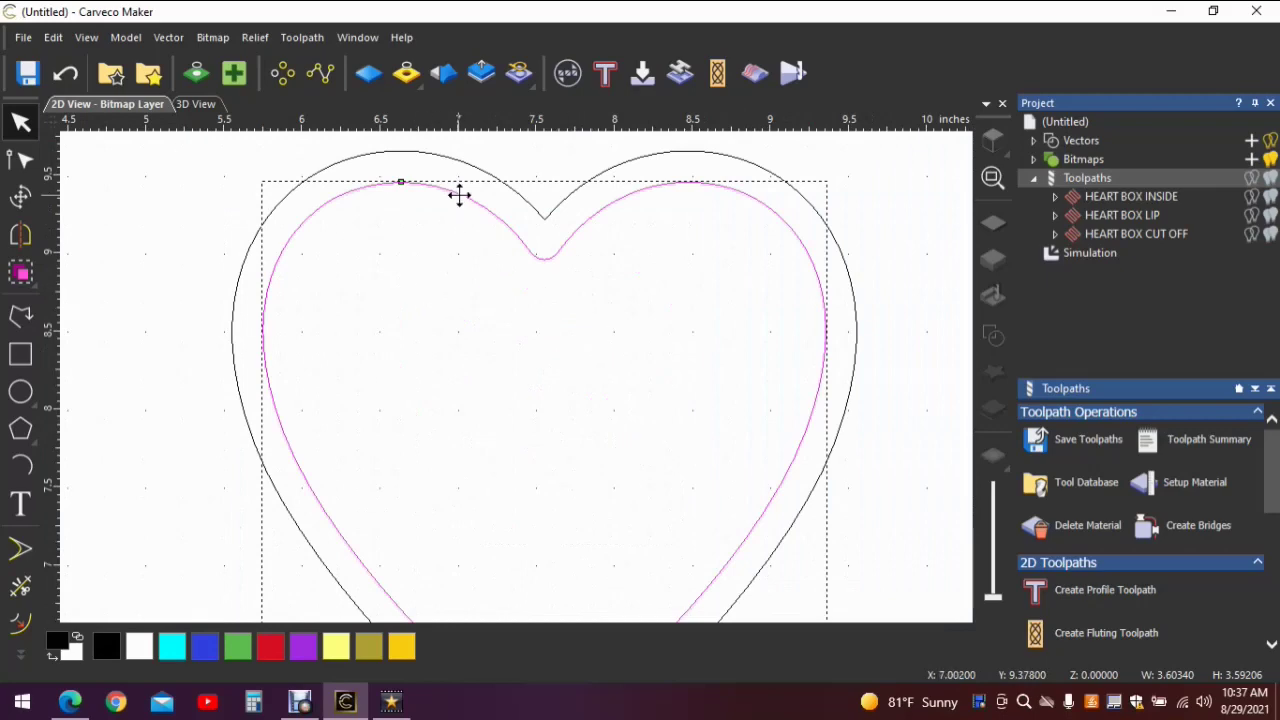
left_click(21, 620)
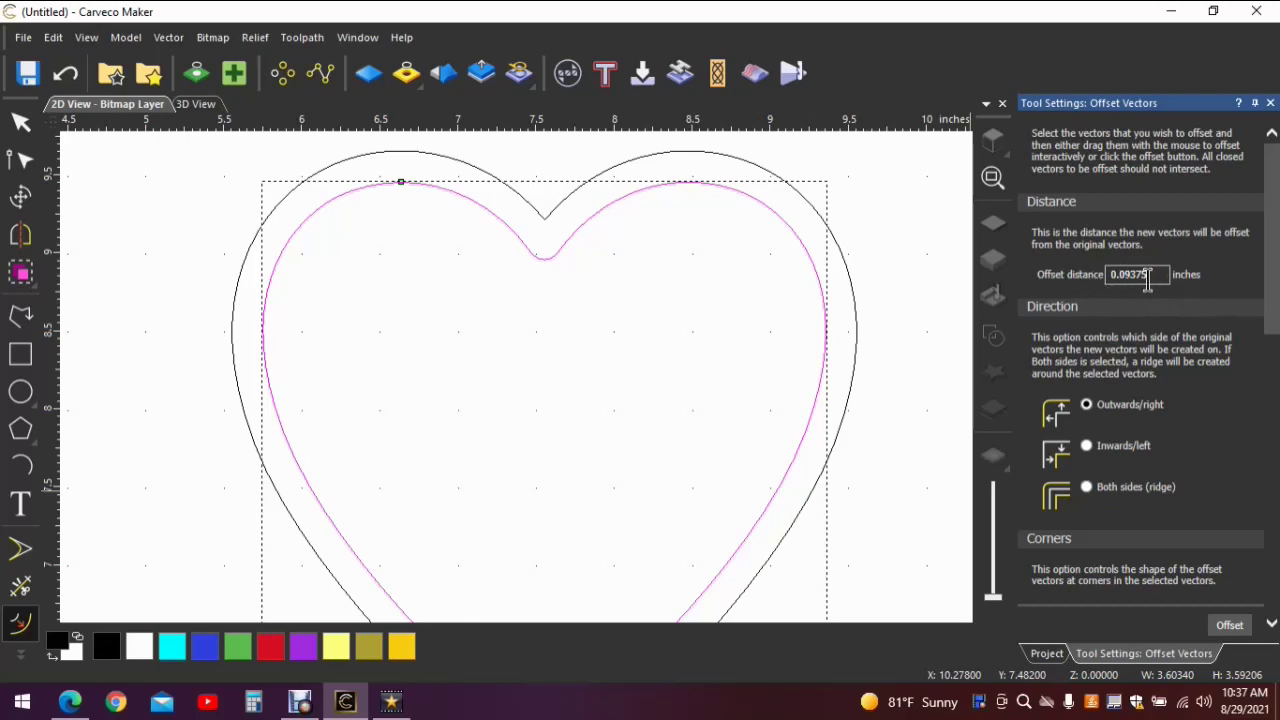
scroll(1158, 365, "down", 5)
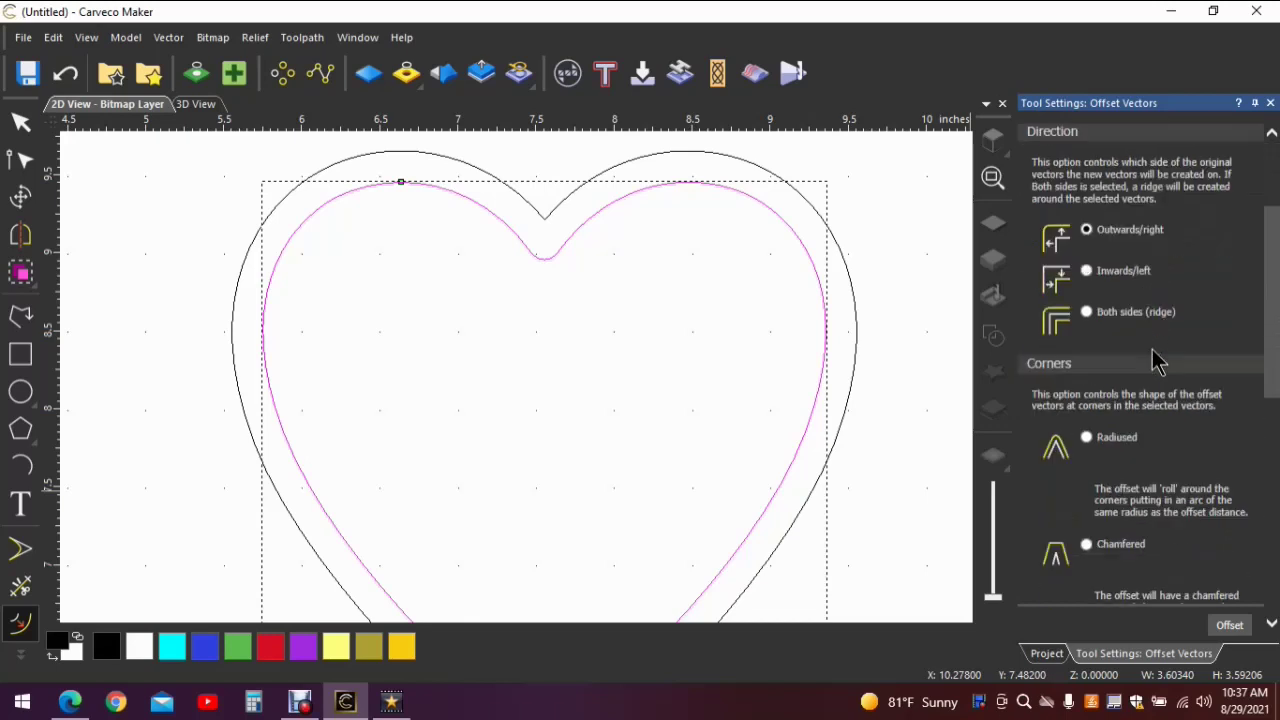
left_click(1228, 627)
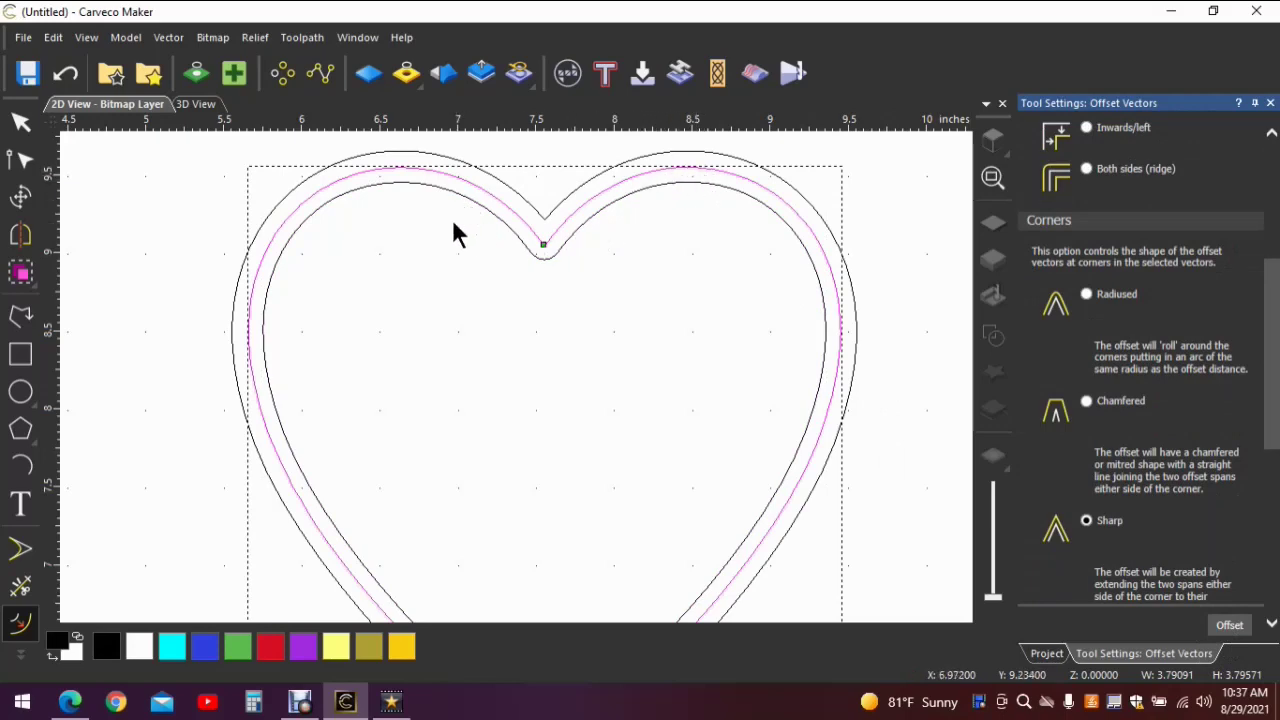
Delete the extra innermost heart outline and select the inner heart for machining.
left_click(458, 250)
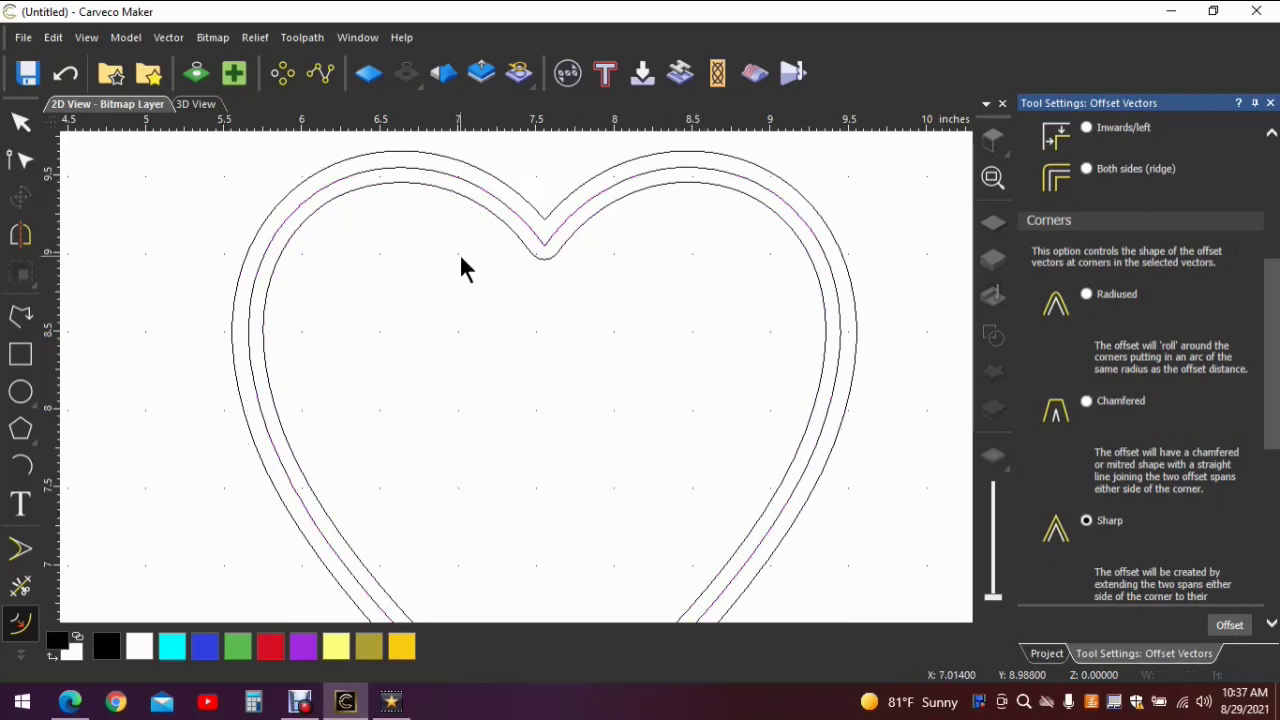
left_click(552, 256)
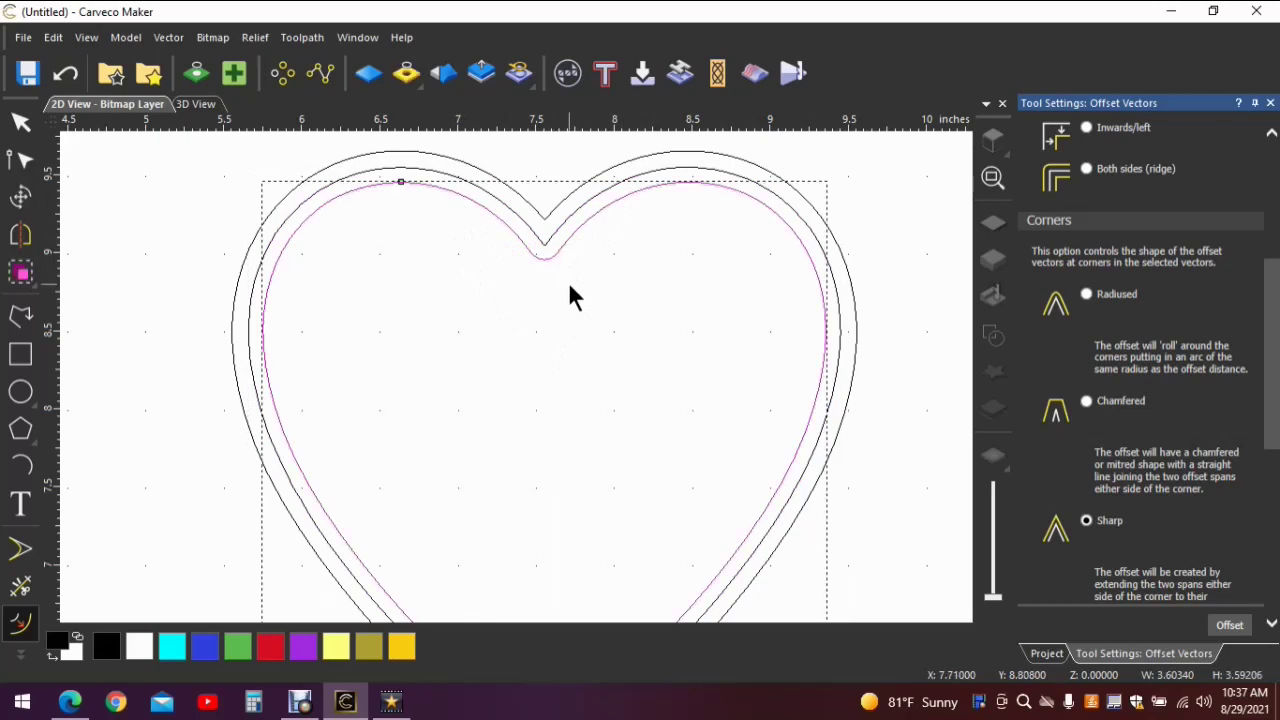
key("Delete")
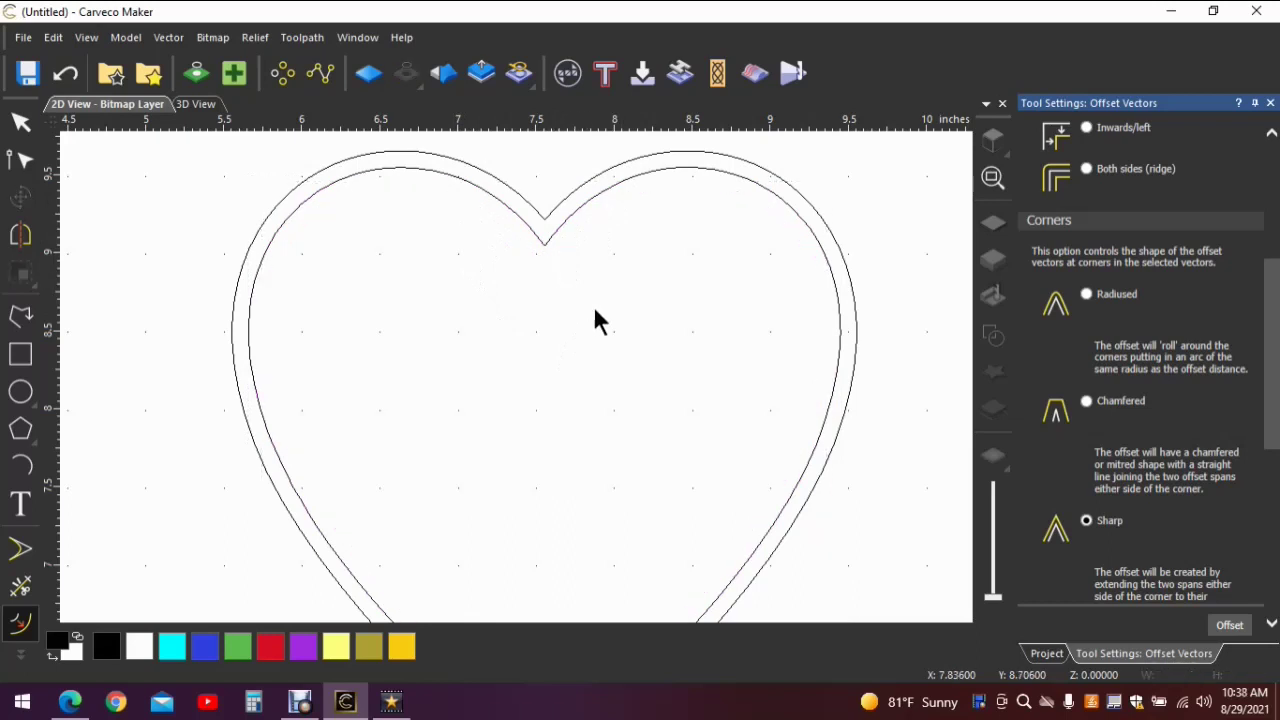
scroll(724, 322, "down", 1)
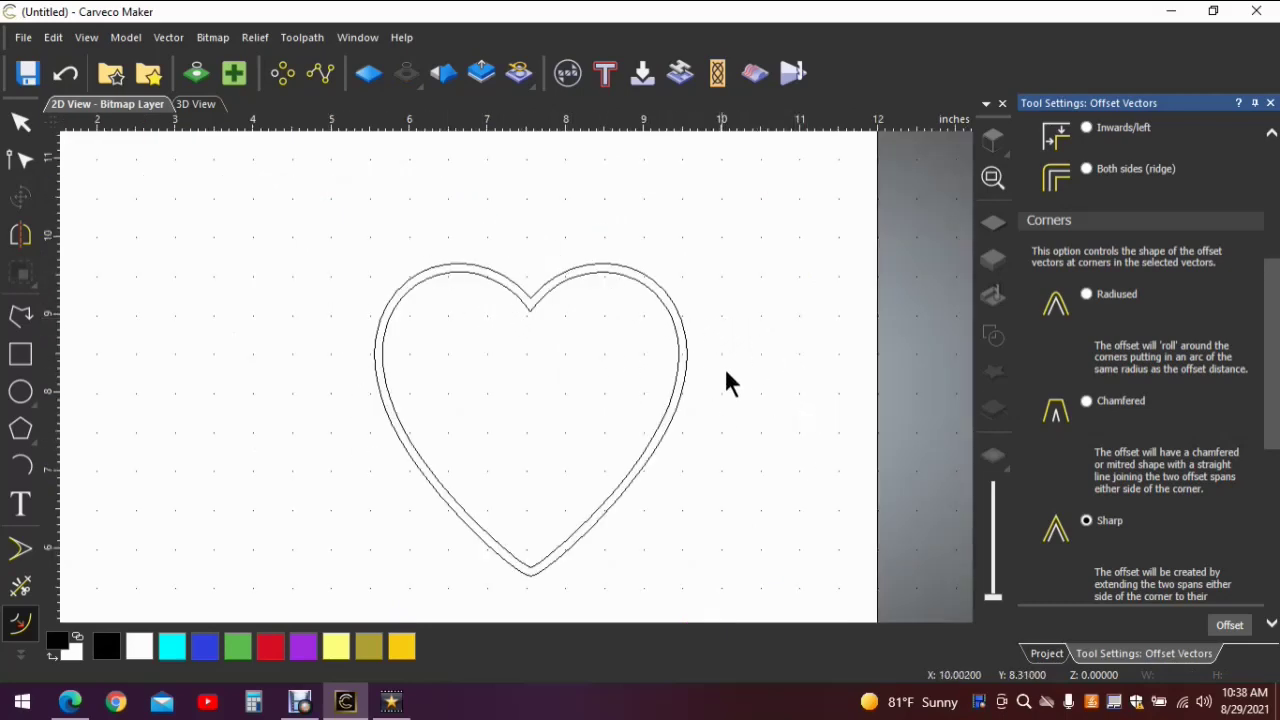
left_click(580, 279)
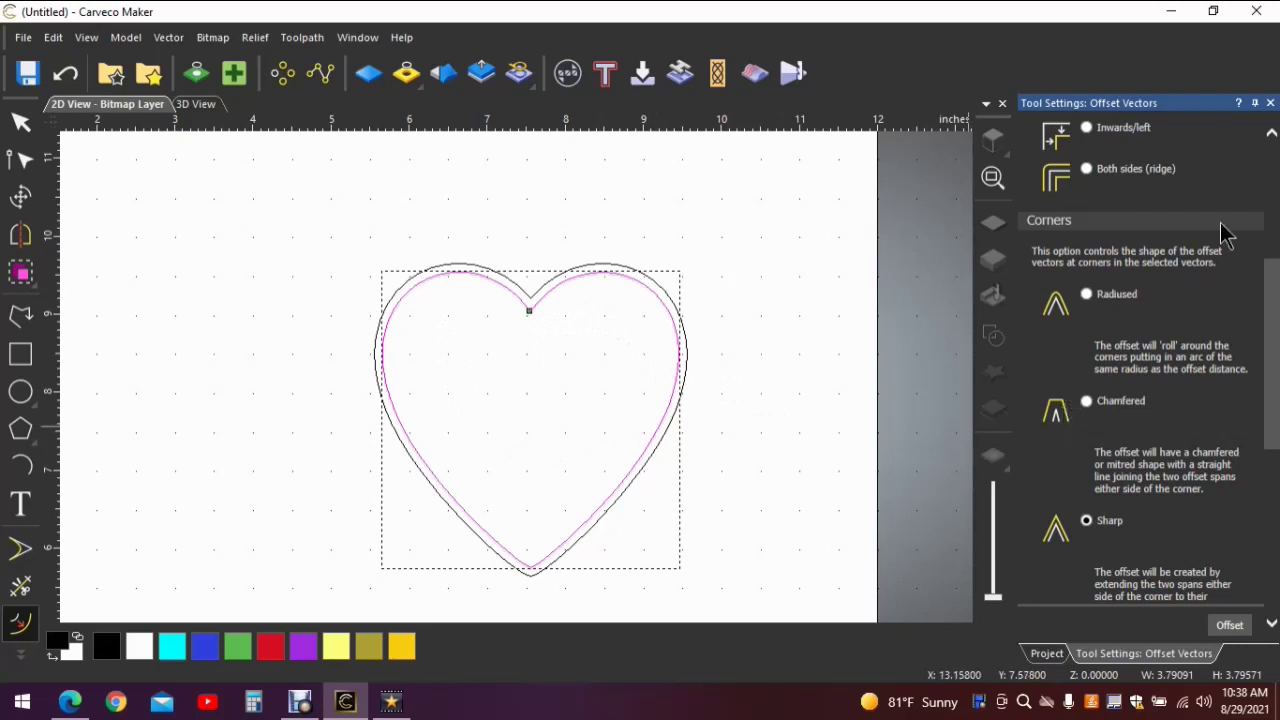
Start a new area clearance toolpath for the inner heart with a 0.5 finish depth.
left_click(1270, 103)
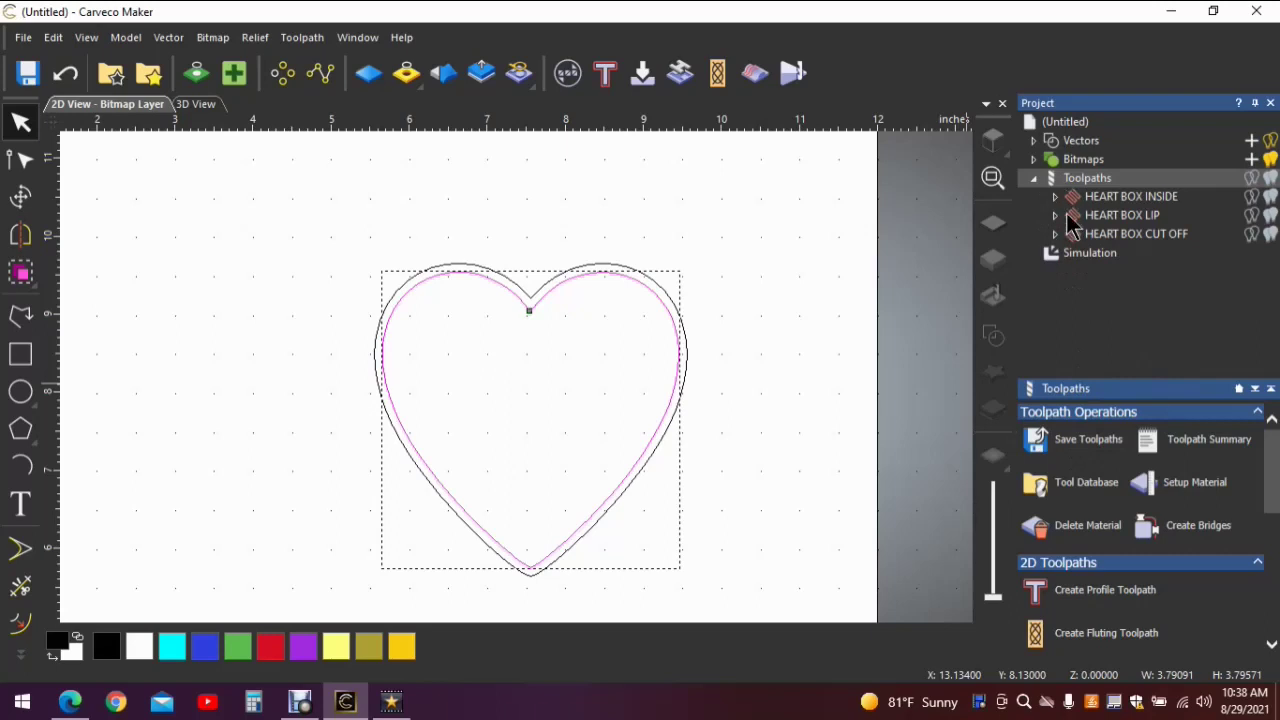
scroll(1087, 600, "down", 1)
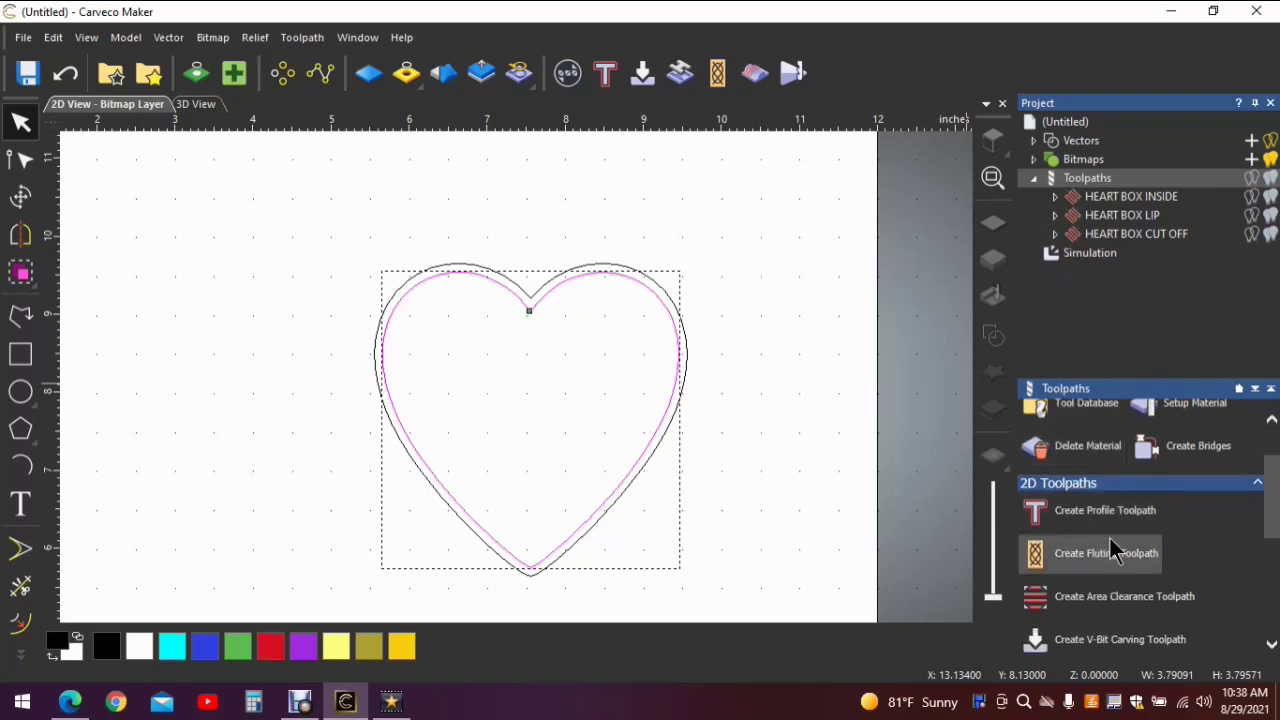
left_click(1100, 597)
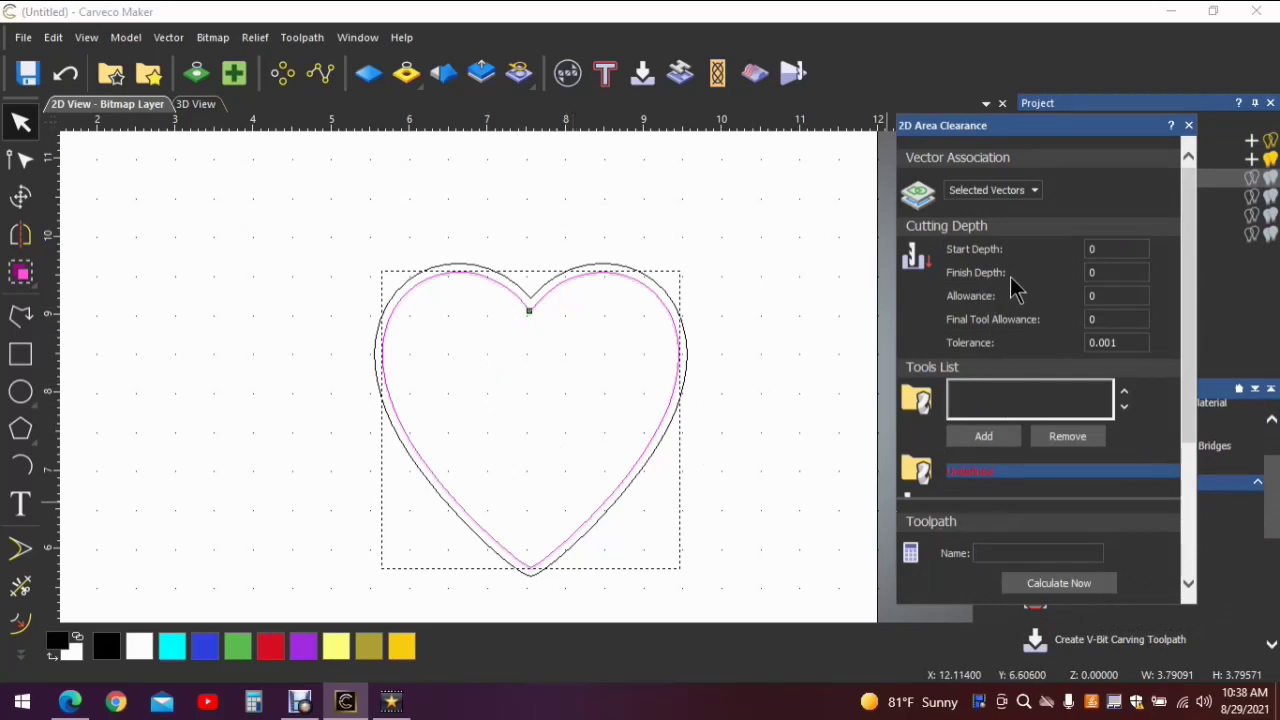
left_click(1098, 292)
left_click(1110, 272)
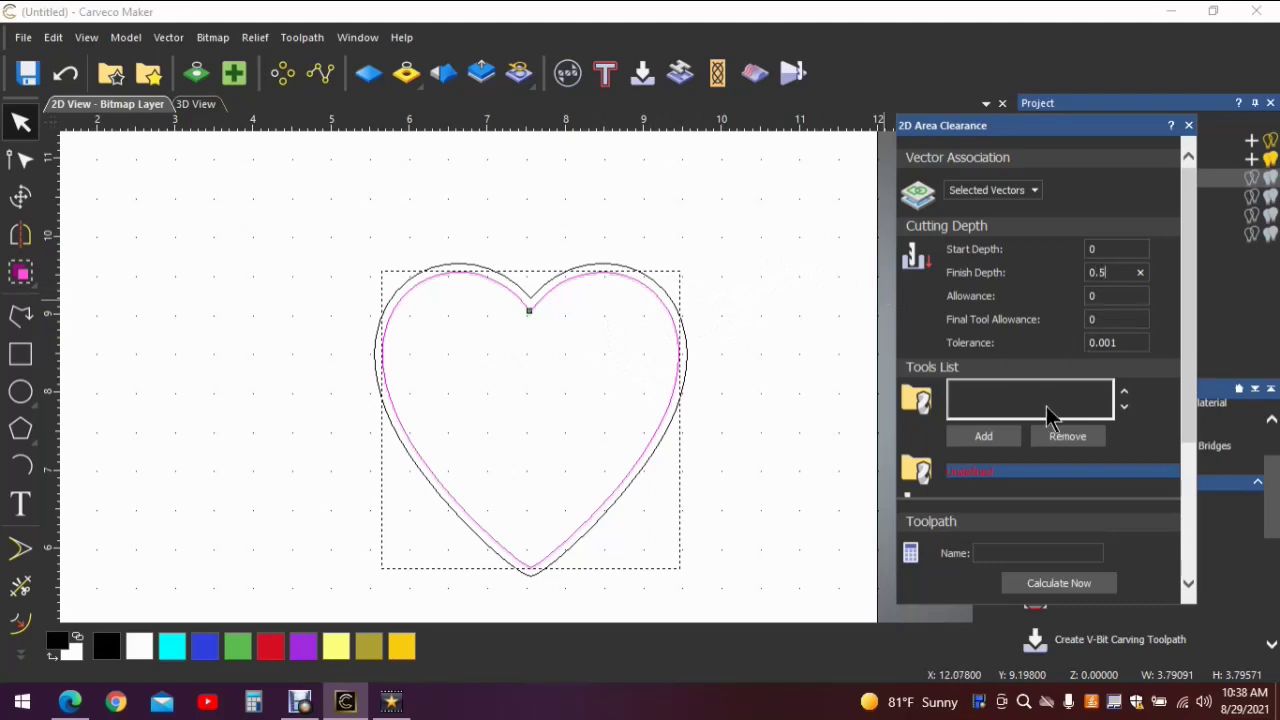
left_click(984, 436)
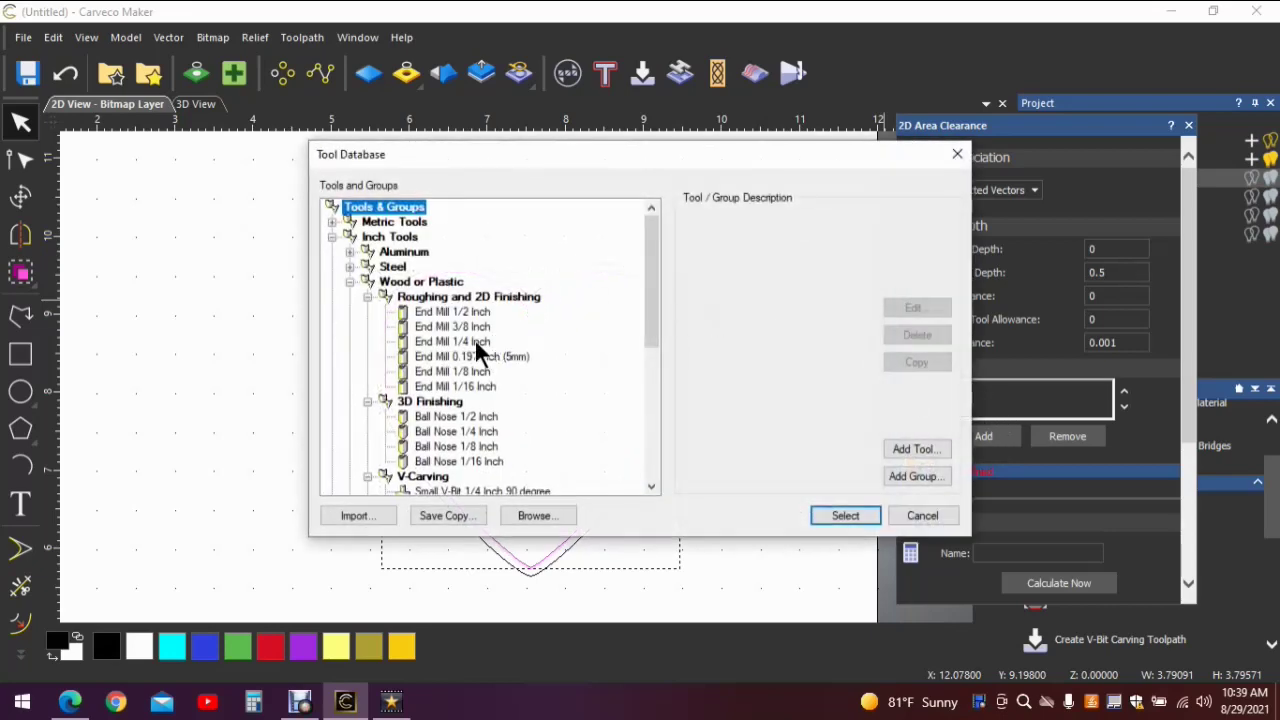
Use End Mill 1/4 Inch at feed rate 50 with Offset clearance, then open Material Setup.
left_click(470, 341)
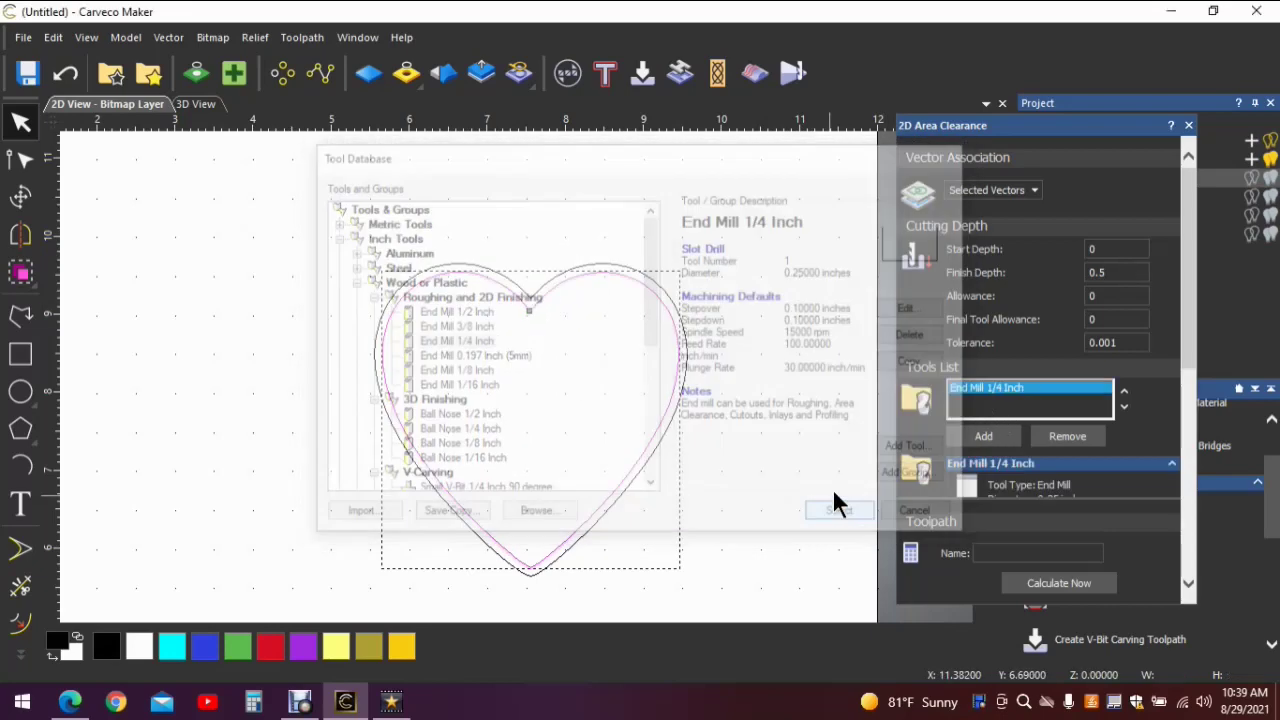
scroll(1107, 468, "down", 3)
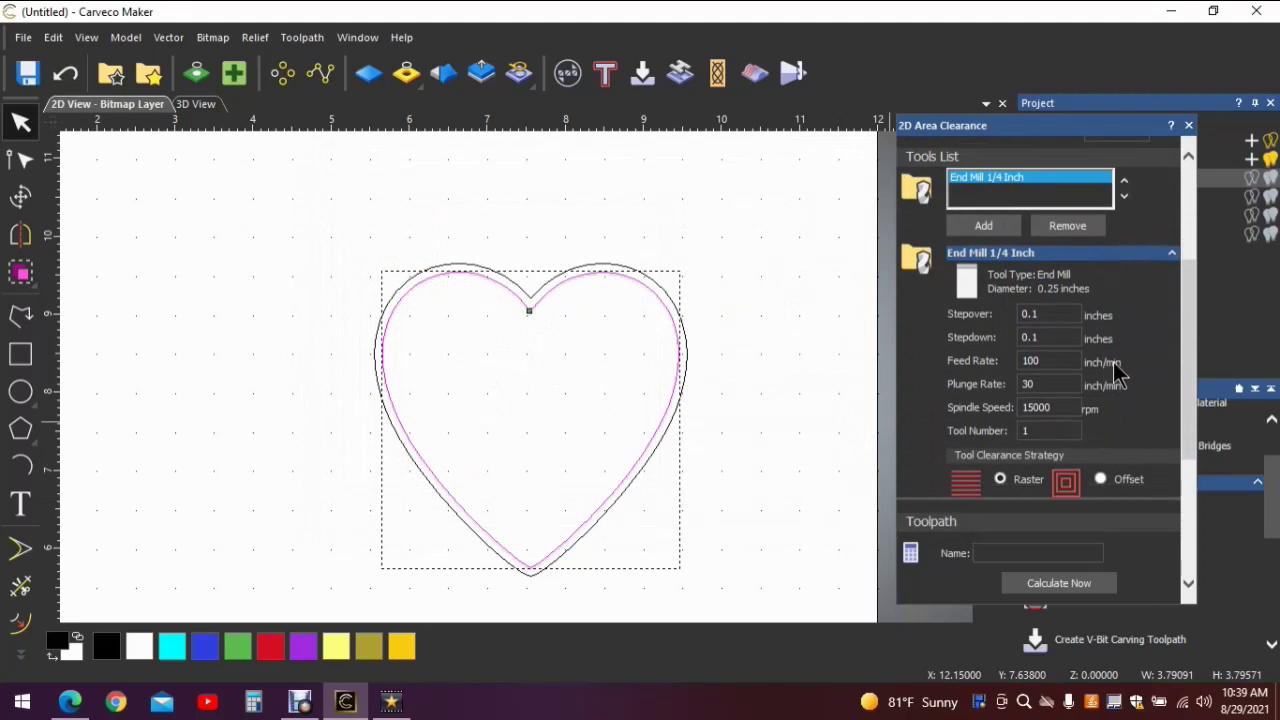
double_click(1025, 361)
type("50")
left_click(1101, 480)
scroll(1161, 381, "down", 4)
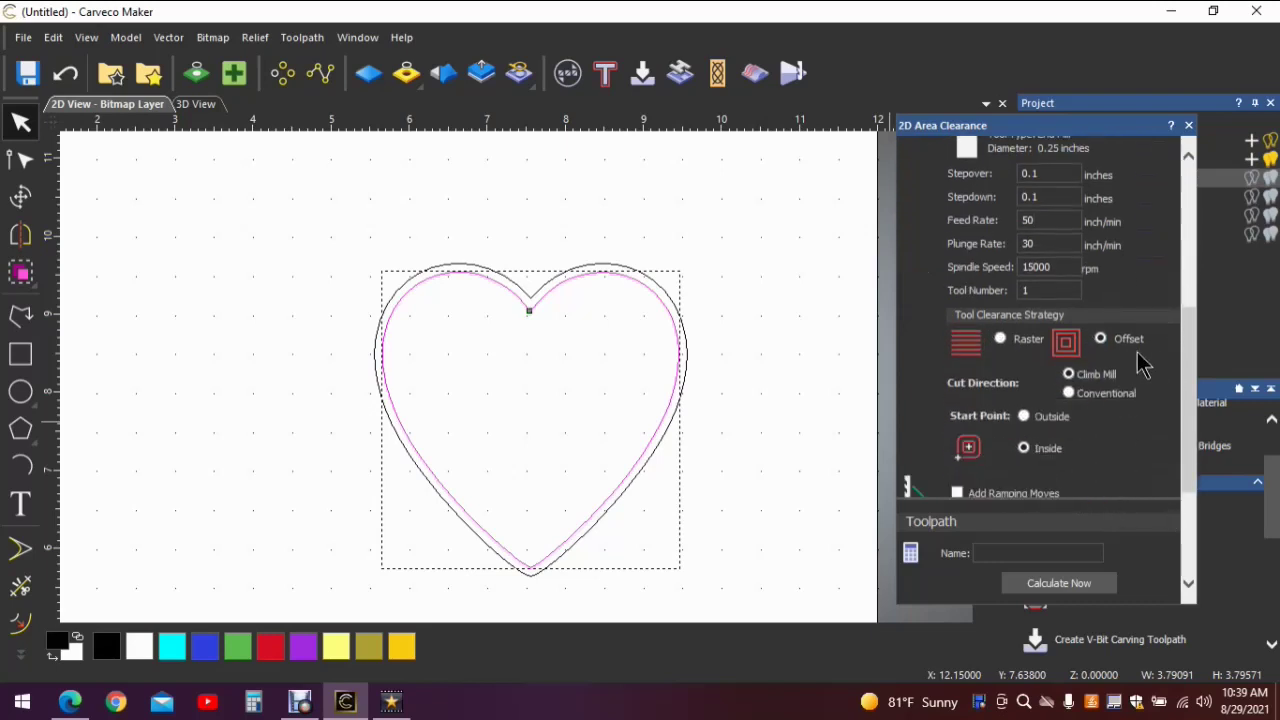
scroll(1127, 373, "down", 2)
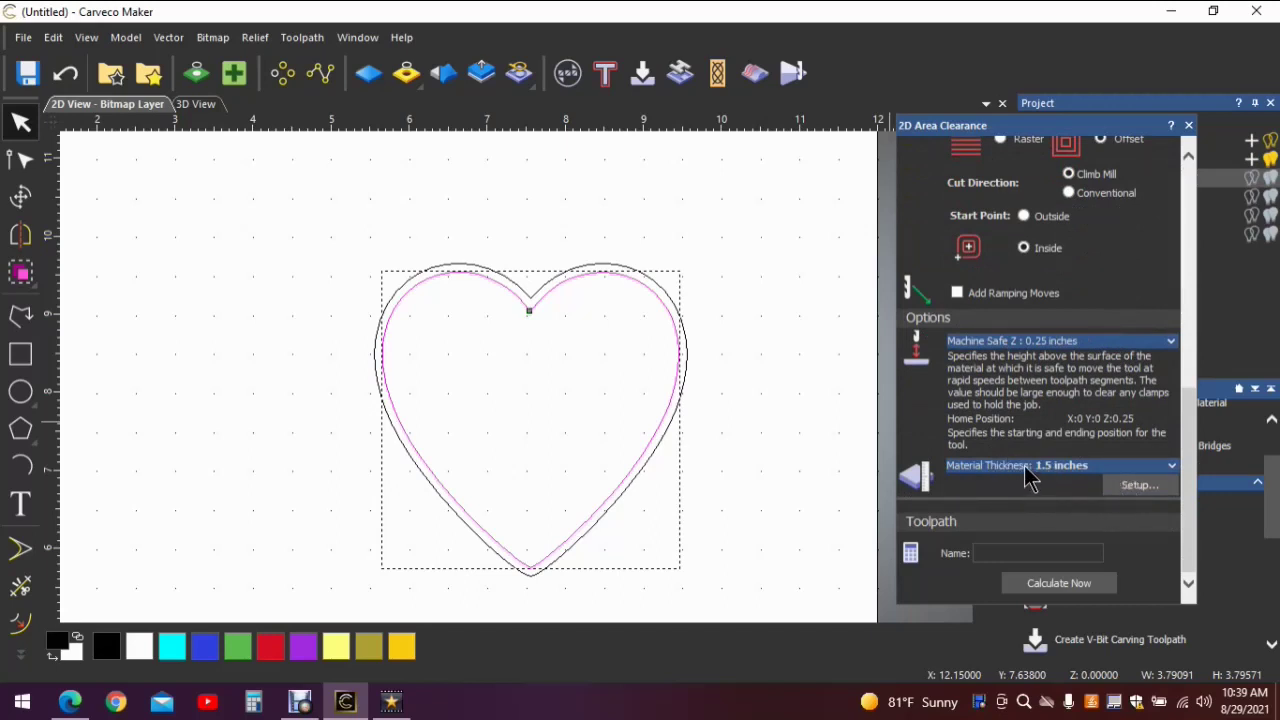
left_click(1172, 464)
scroll(1133, 437, "down", 1)
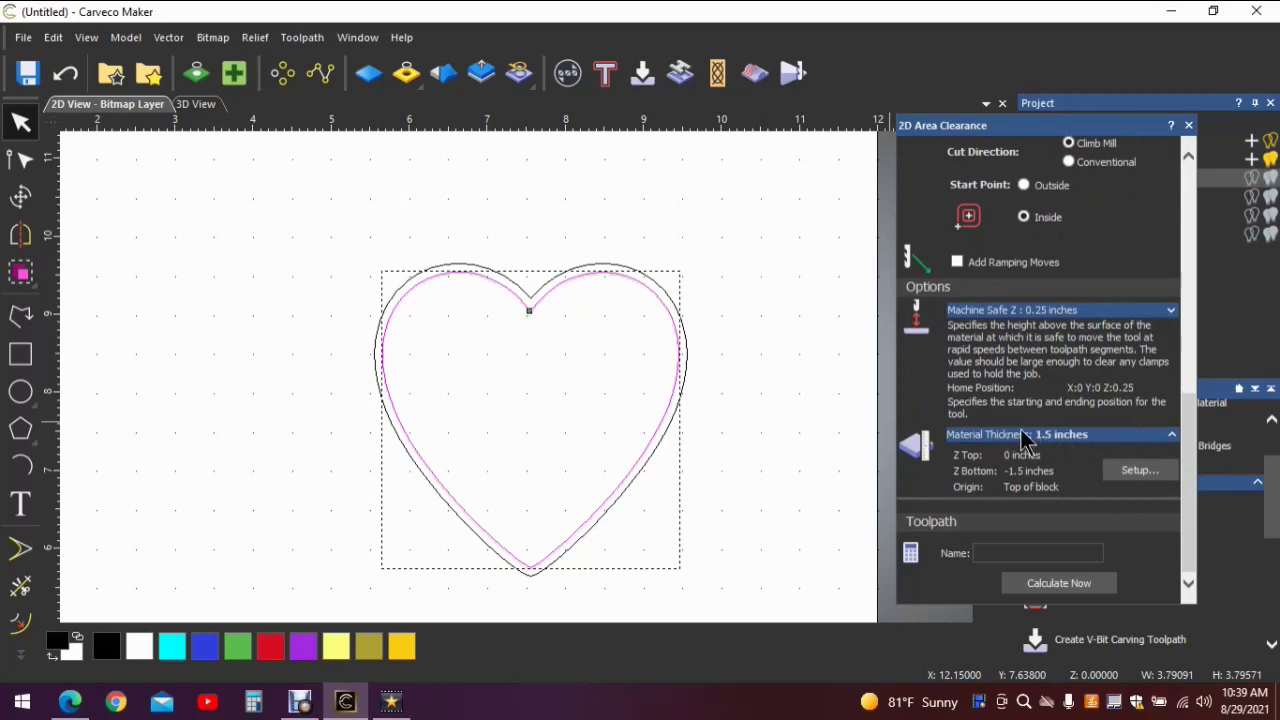
left_click(1127, 473)
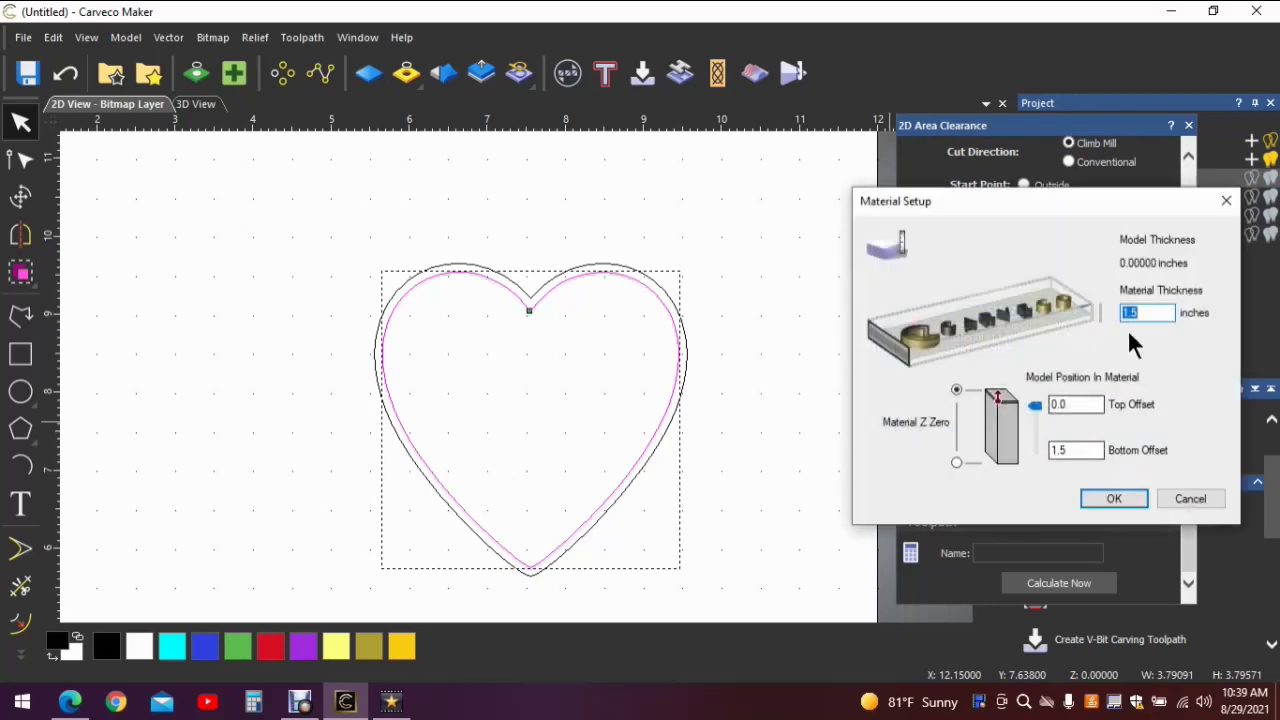
Set material thickness to 0.75 inches, name the toolpath BOX LID CENTER CUT, and calculate it.
type(".75")
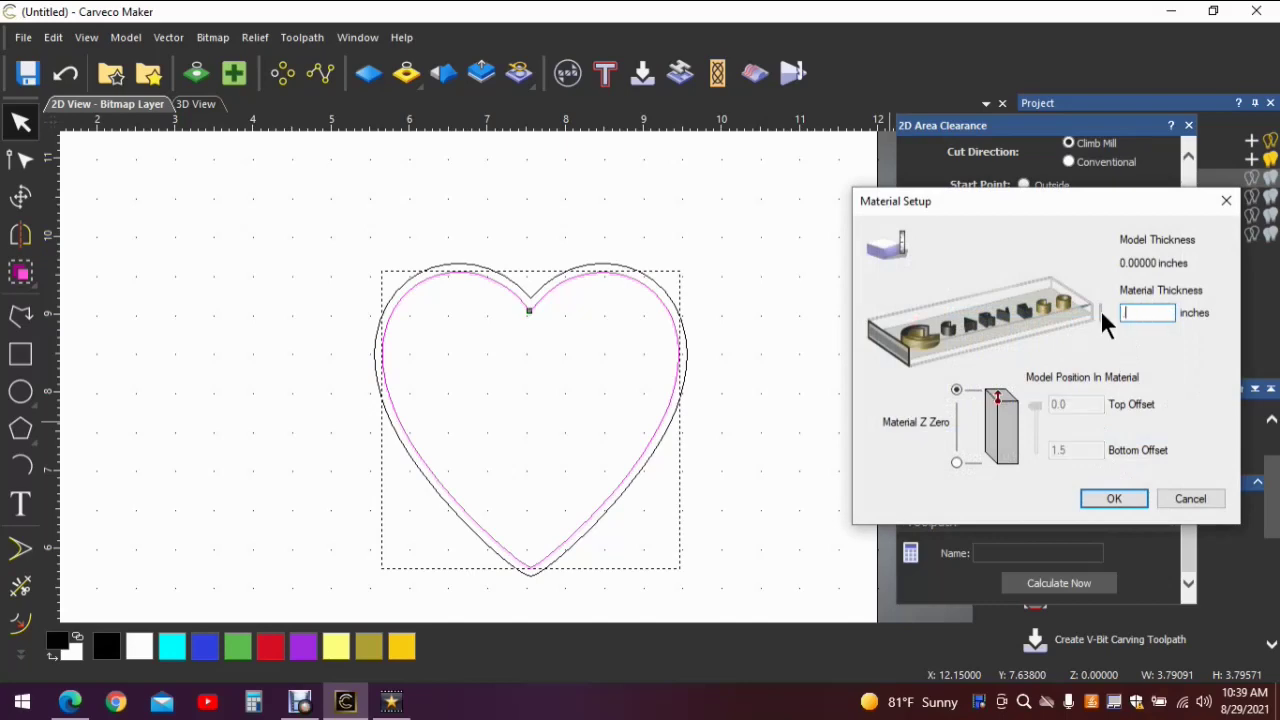
left_click(1108, 498)
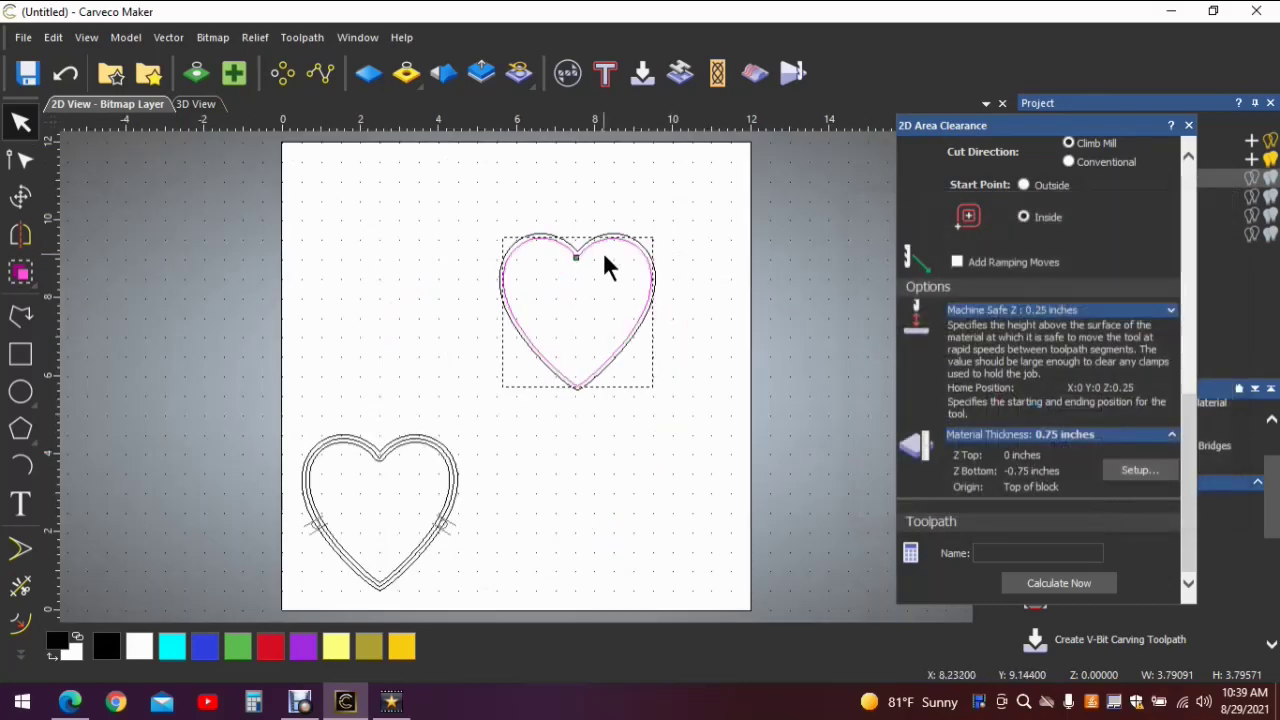
scroll(602, 252, "up", 2)
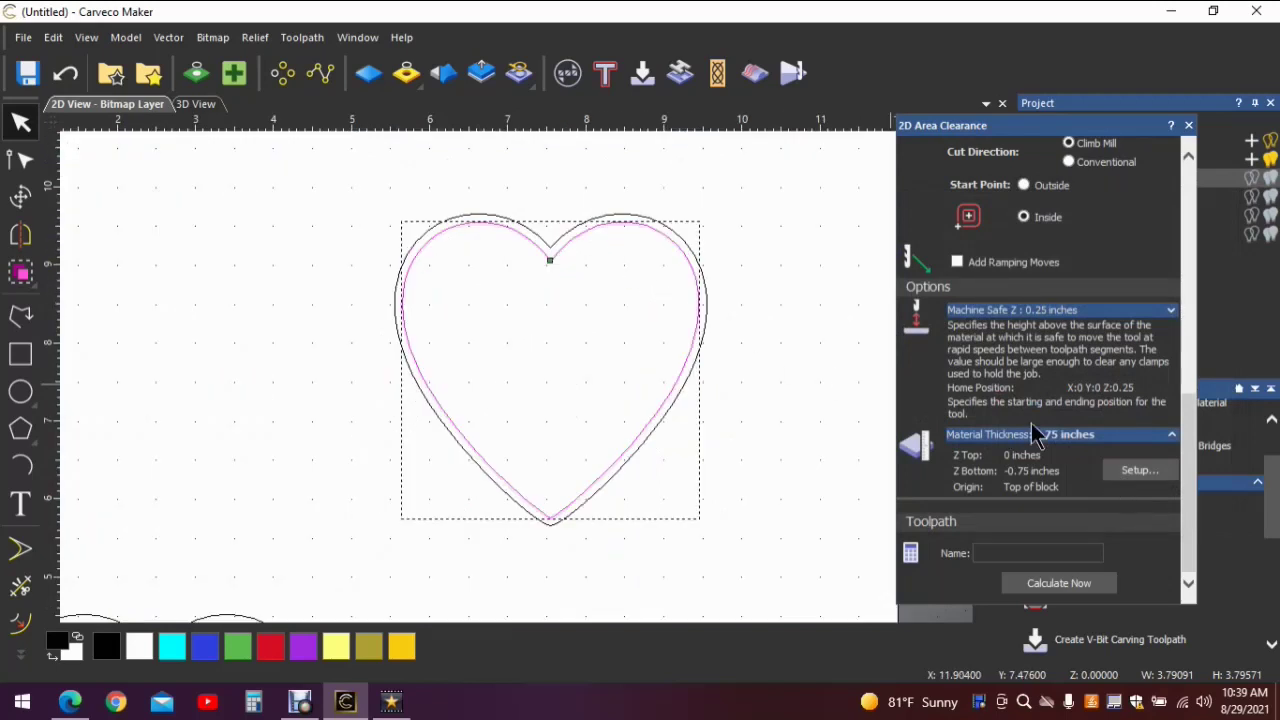
left_click(1026, 548)
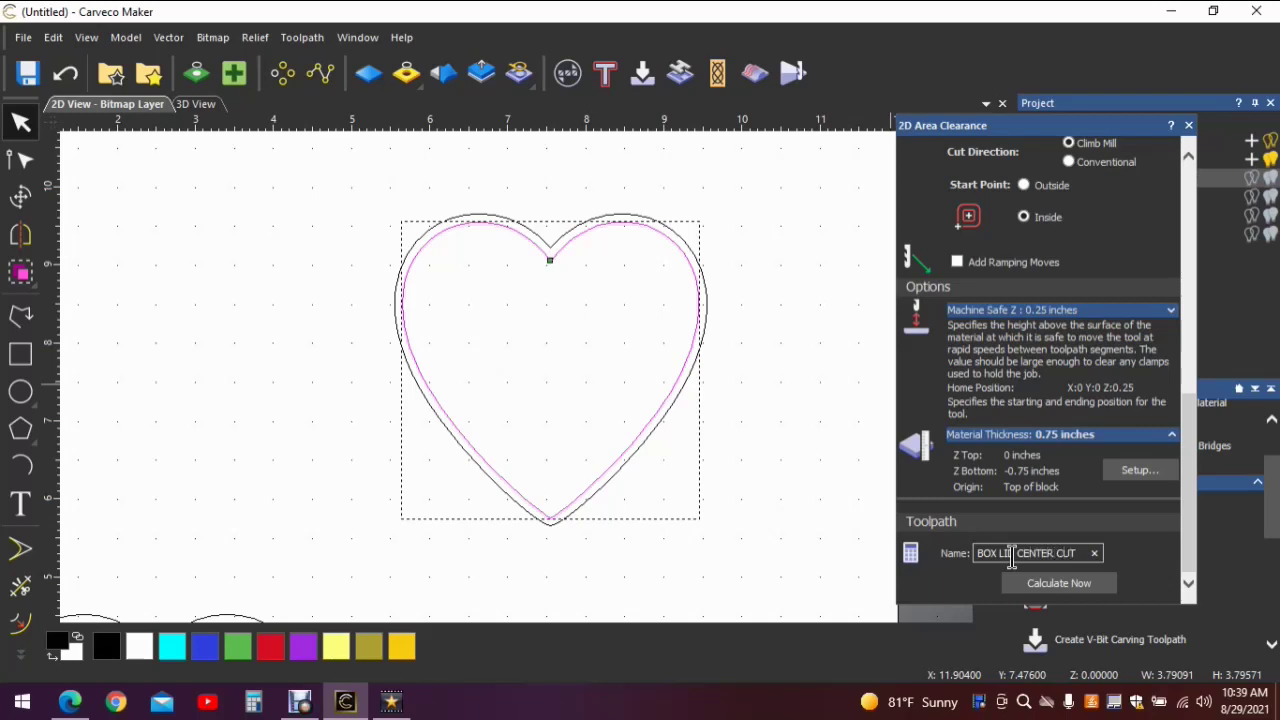
left_click(1040, 590)
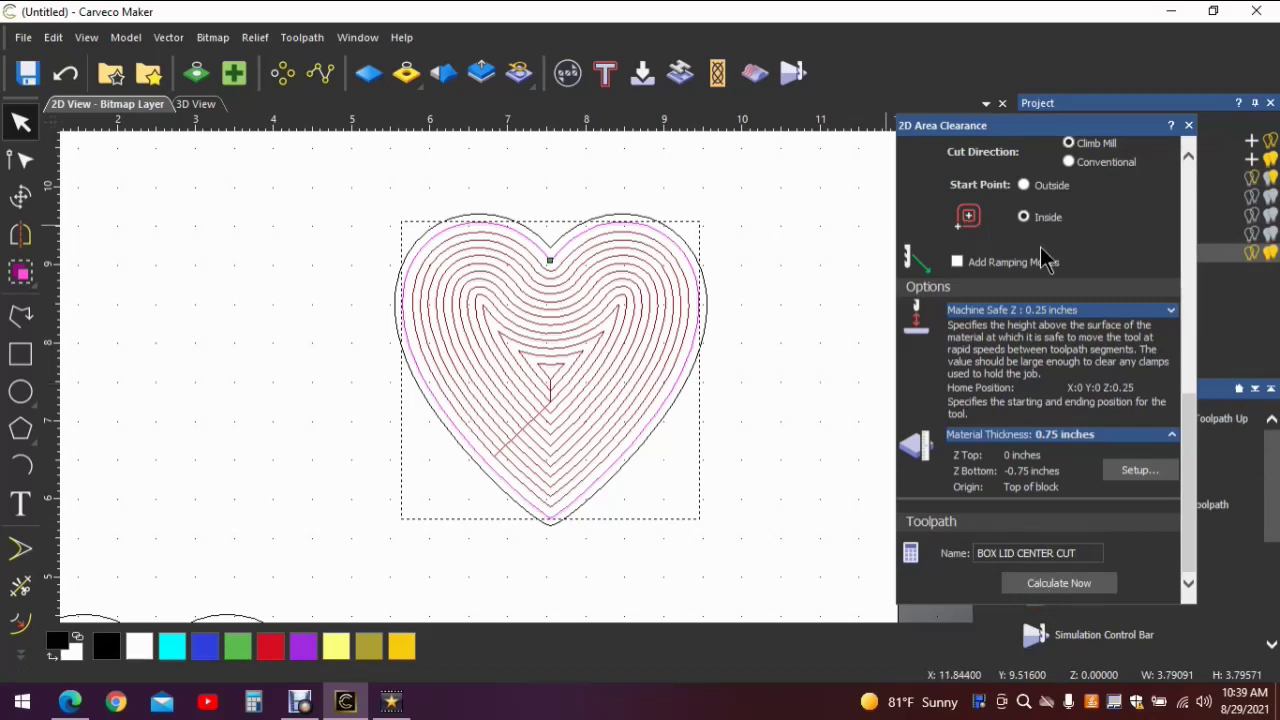
left_click(1188, 125)
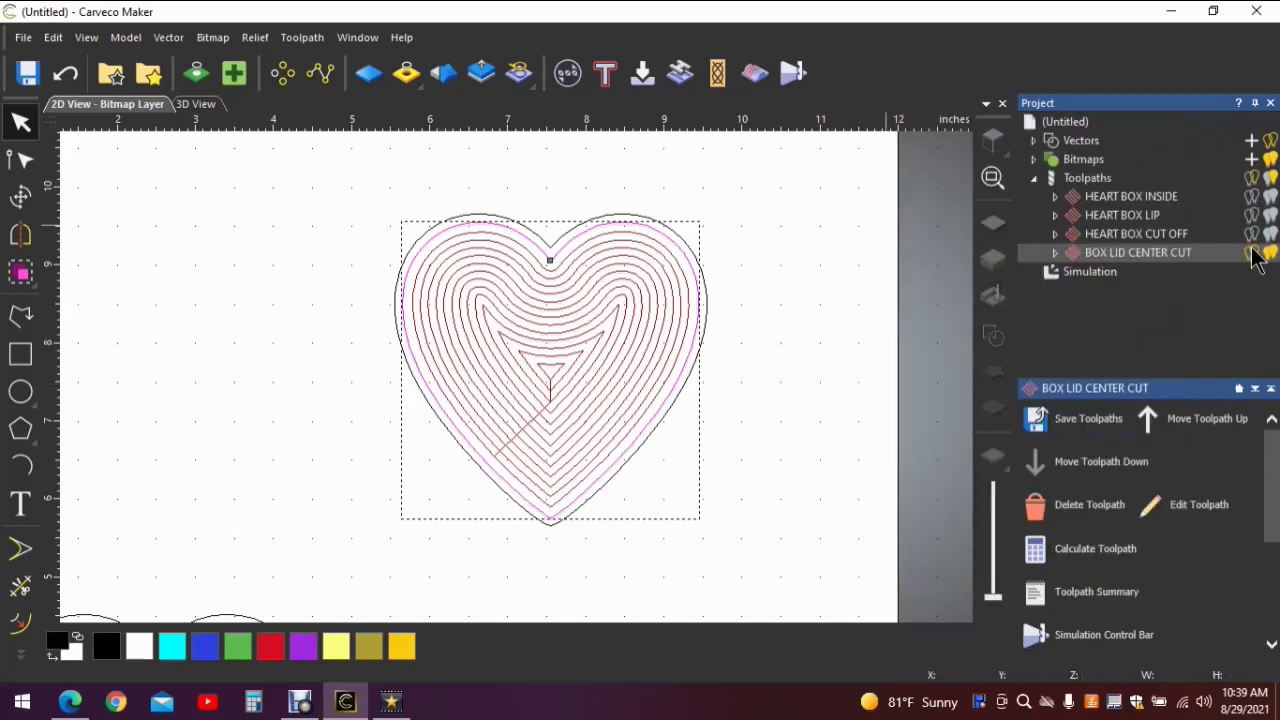
Select the outer 4-inch heart outline and begin a Profiling toolpath cutting outside to 0.75 inches.
left_click(1268, 255)
left_click(819, 268)
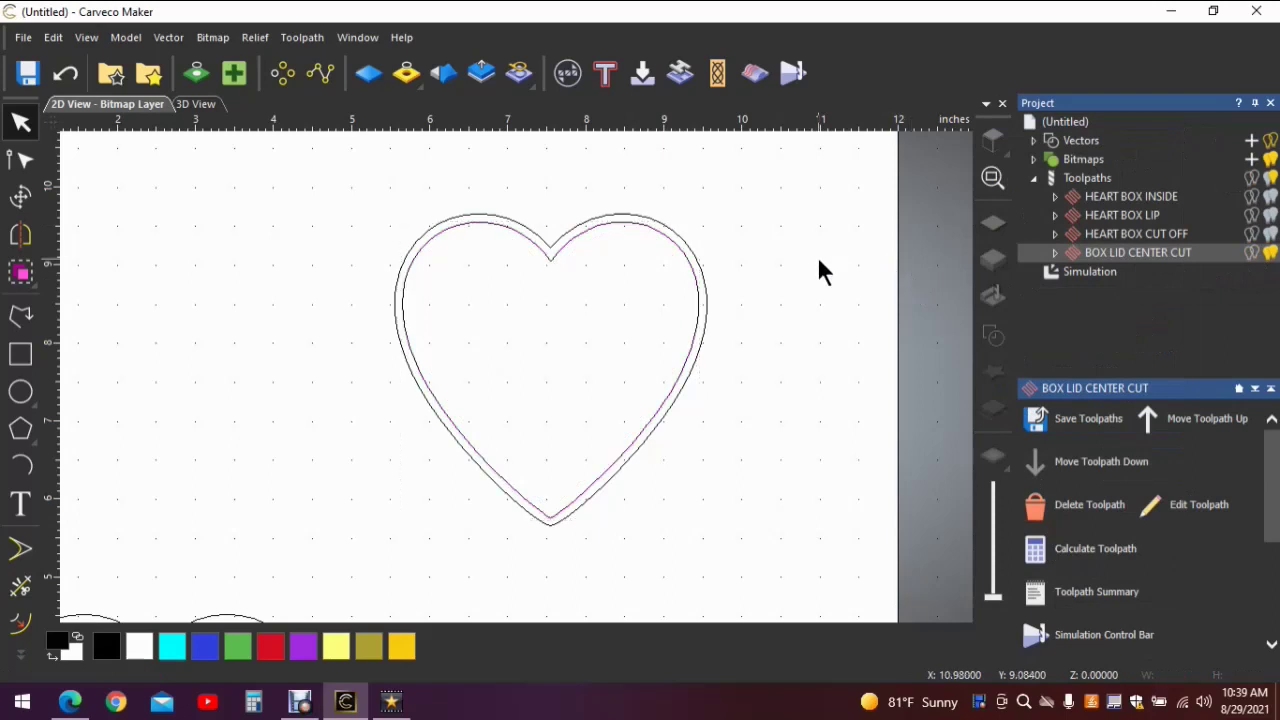
left_click(694, 252)
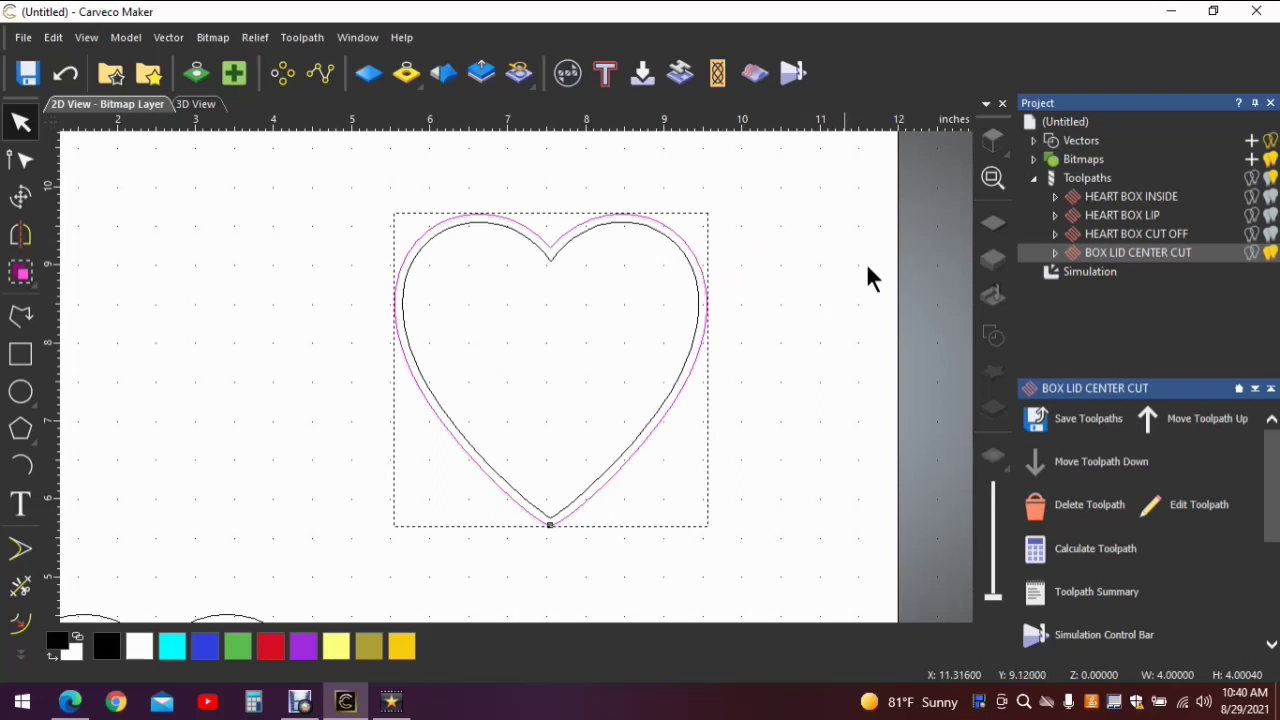
left_click(1083, 178)
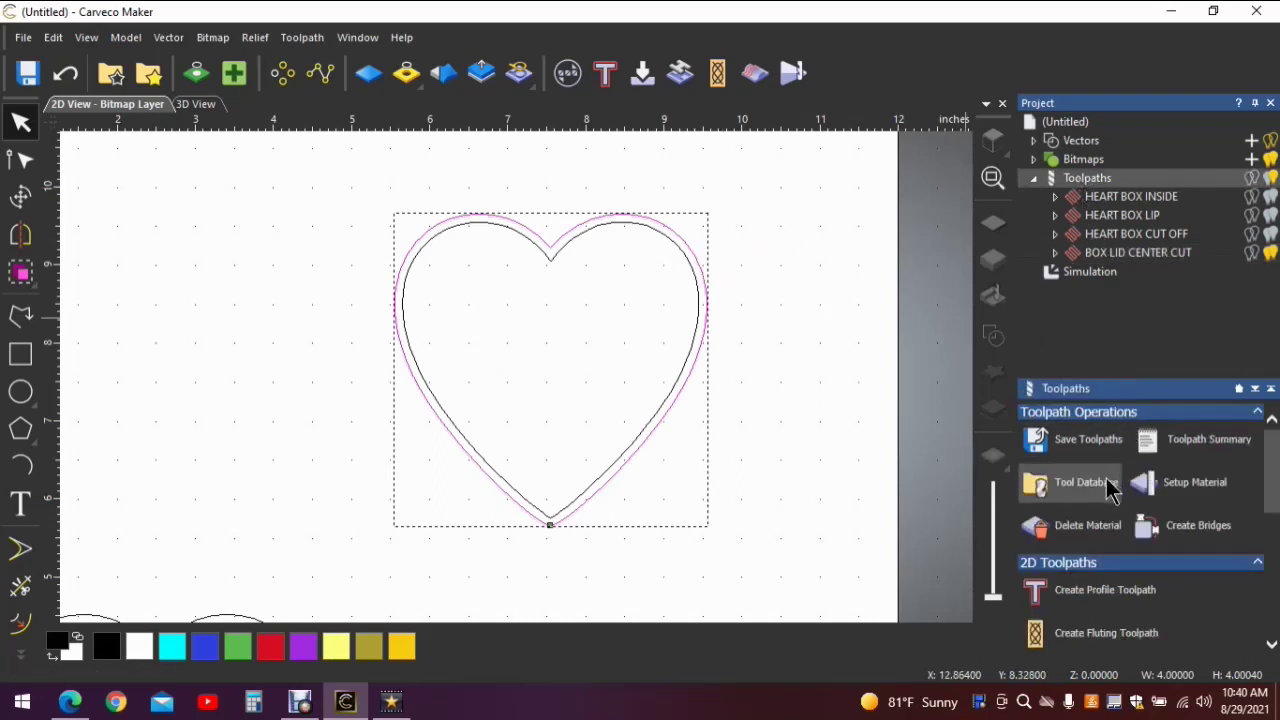
left_click(1103, 594)
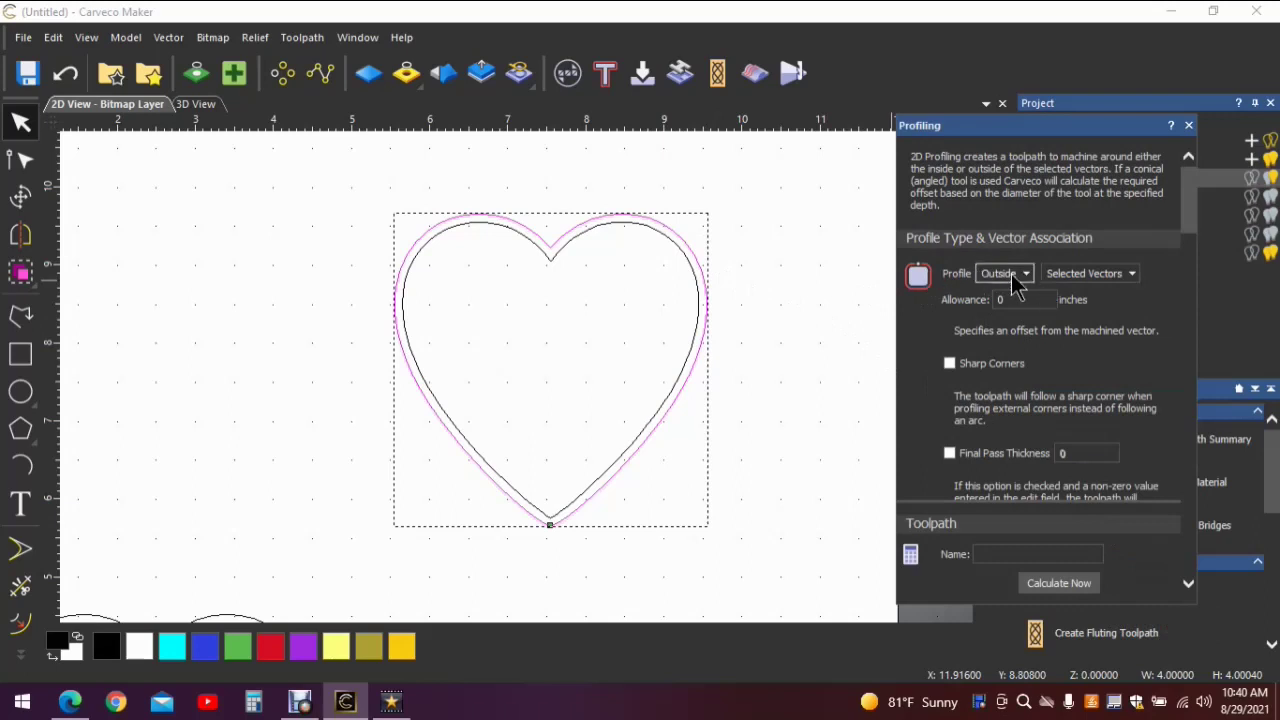
scroll(1055, 345, "down", 10)
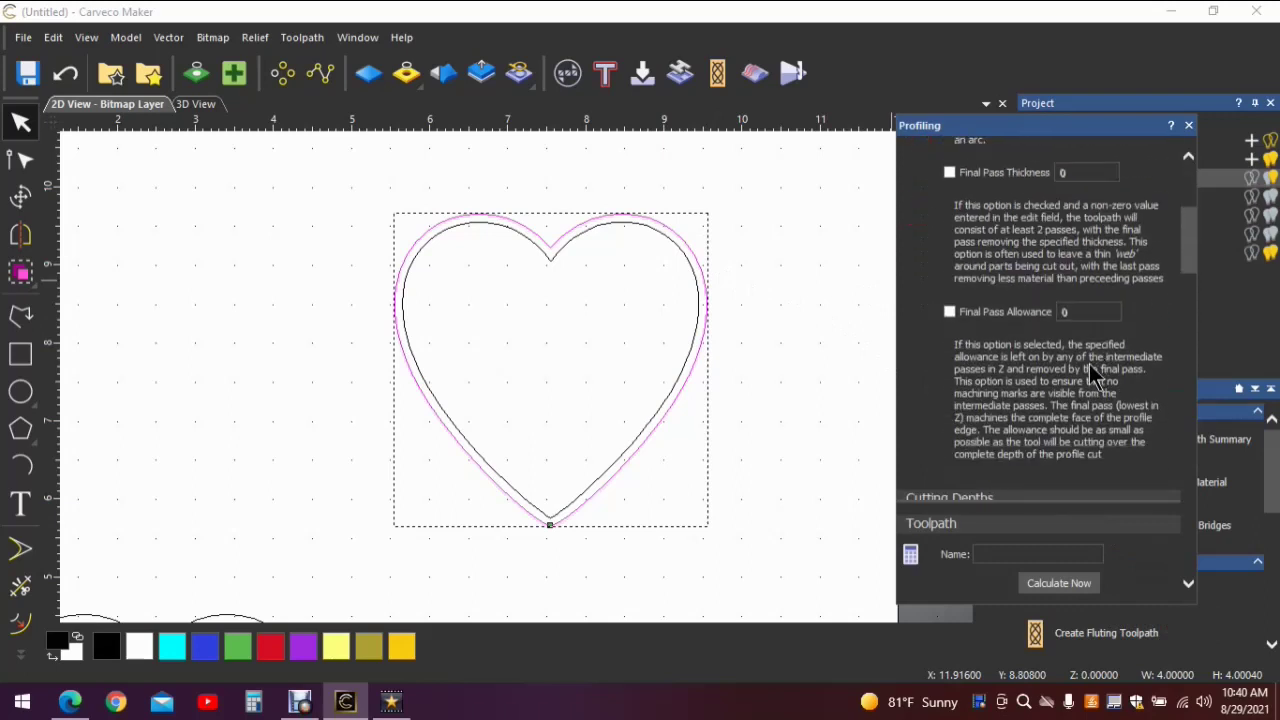
scroll(1087, 363, "down", 4)
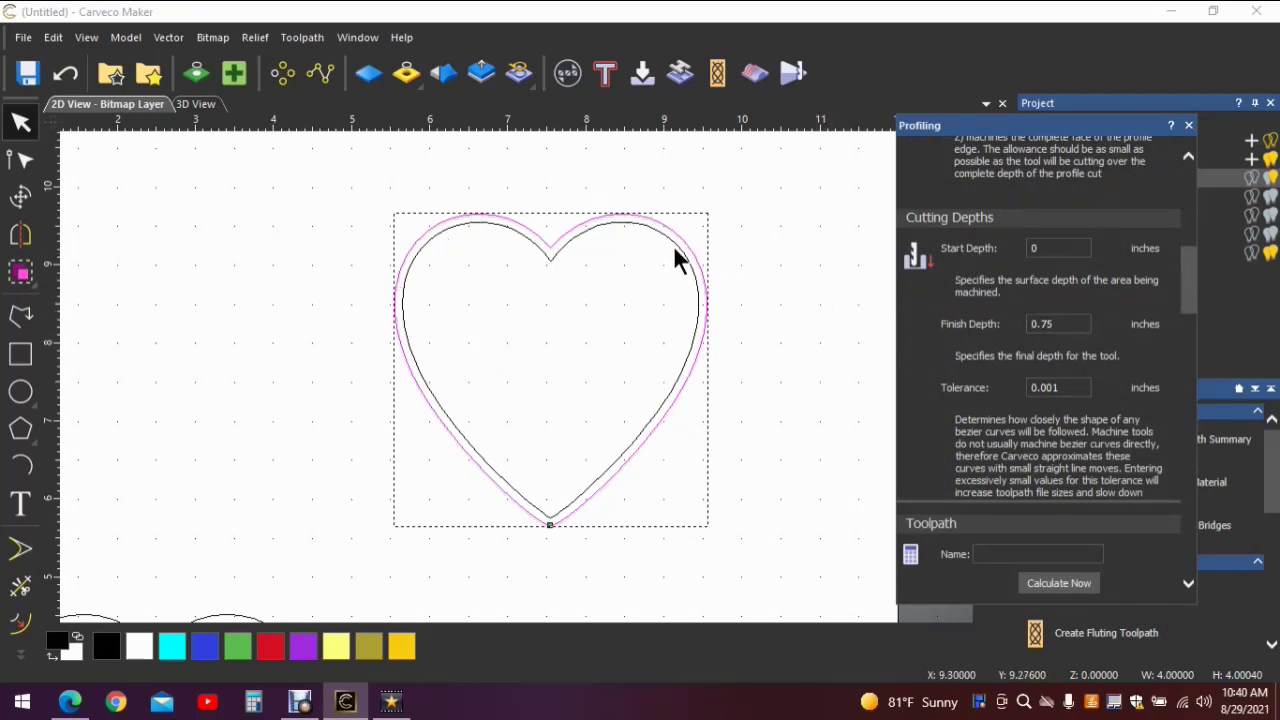
scroll(1070, 330, "down", 3)
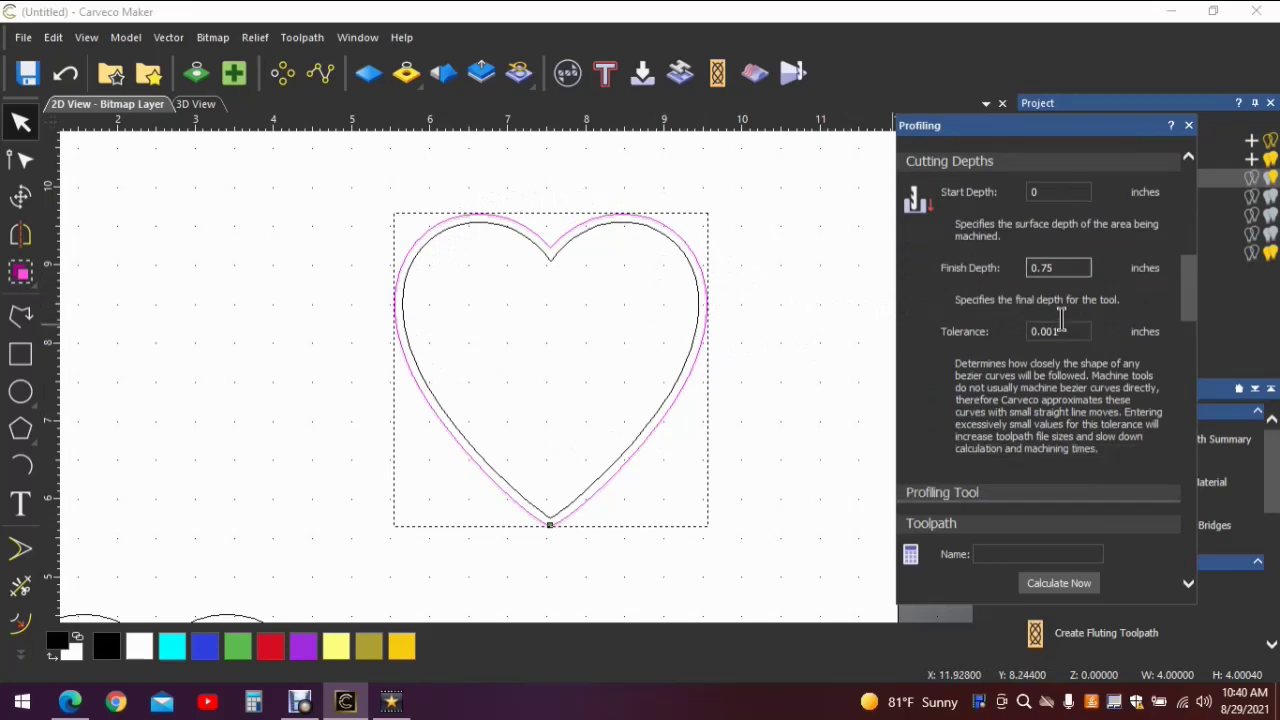
scroll(1104, 327, "down", 2)
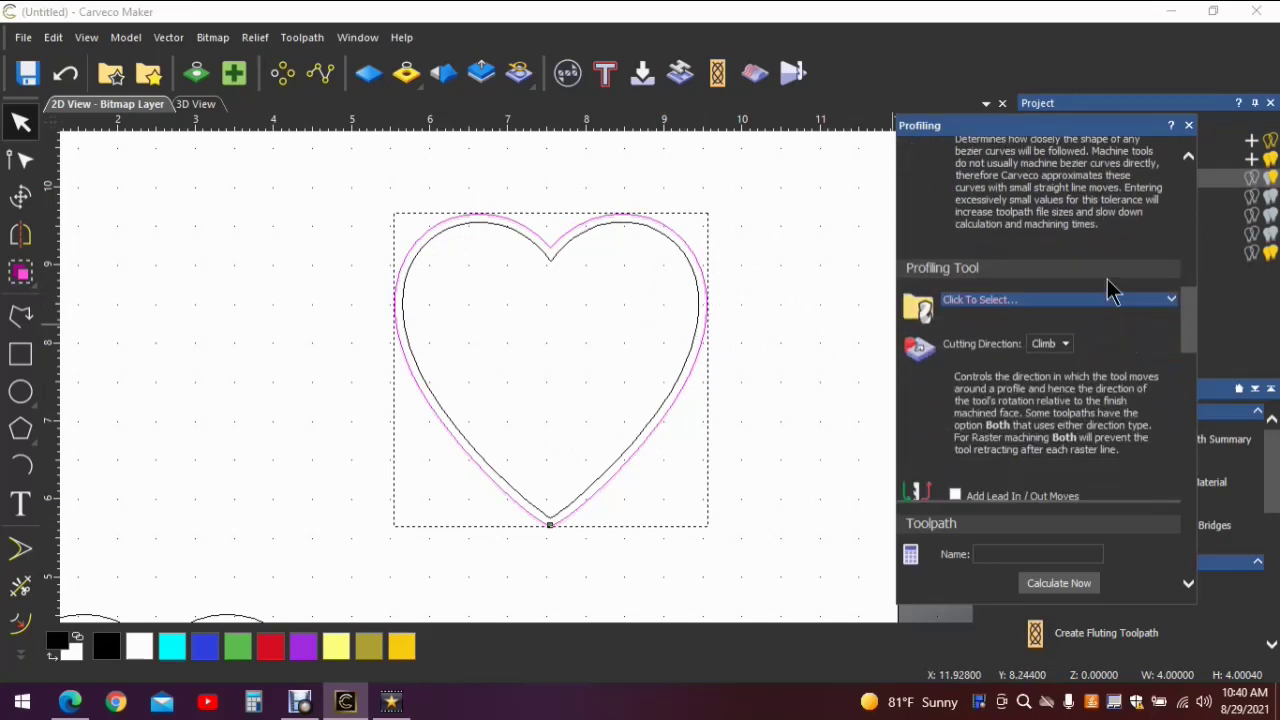
Choose End Mill 1/4 Inch as the profiling tool.
left_click(1104, 302)
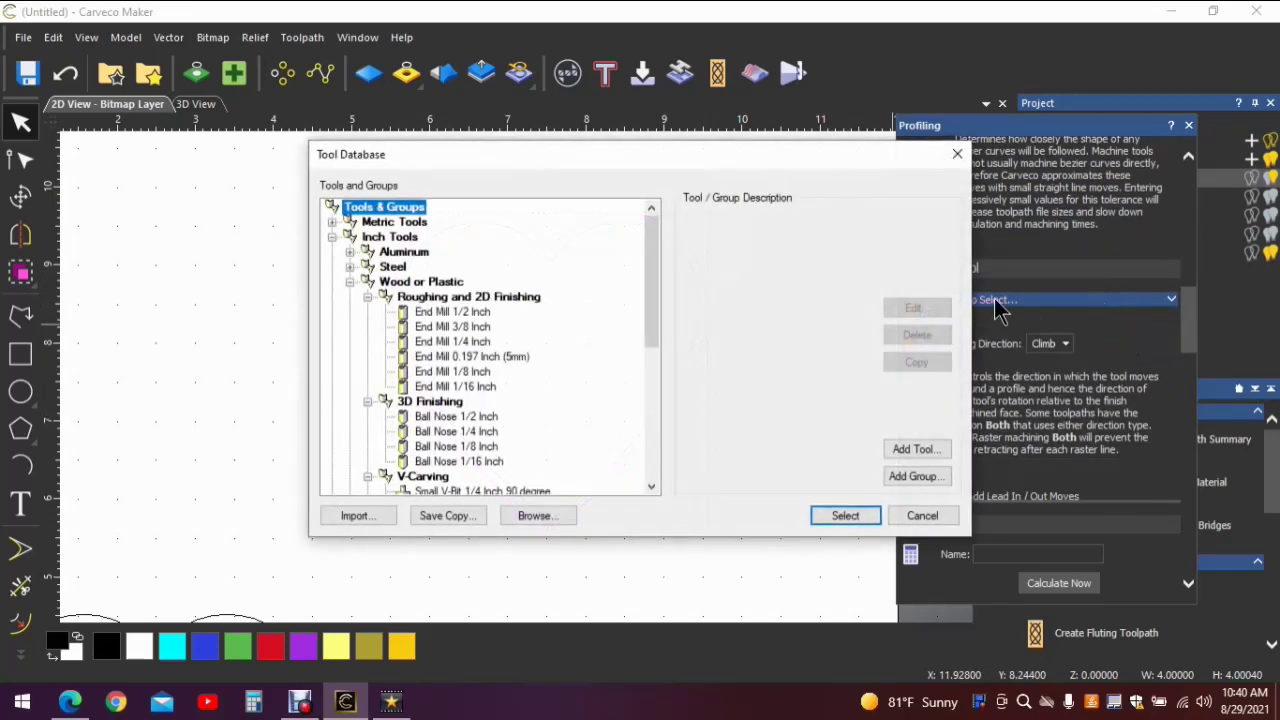
left_click(476, 341)
left_click(845, 516)
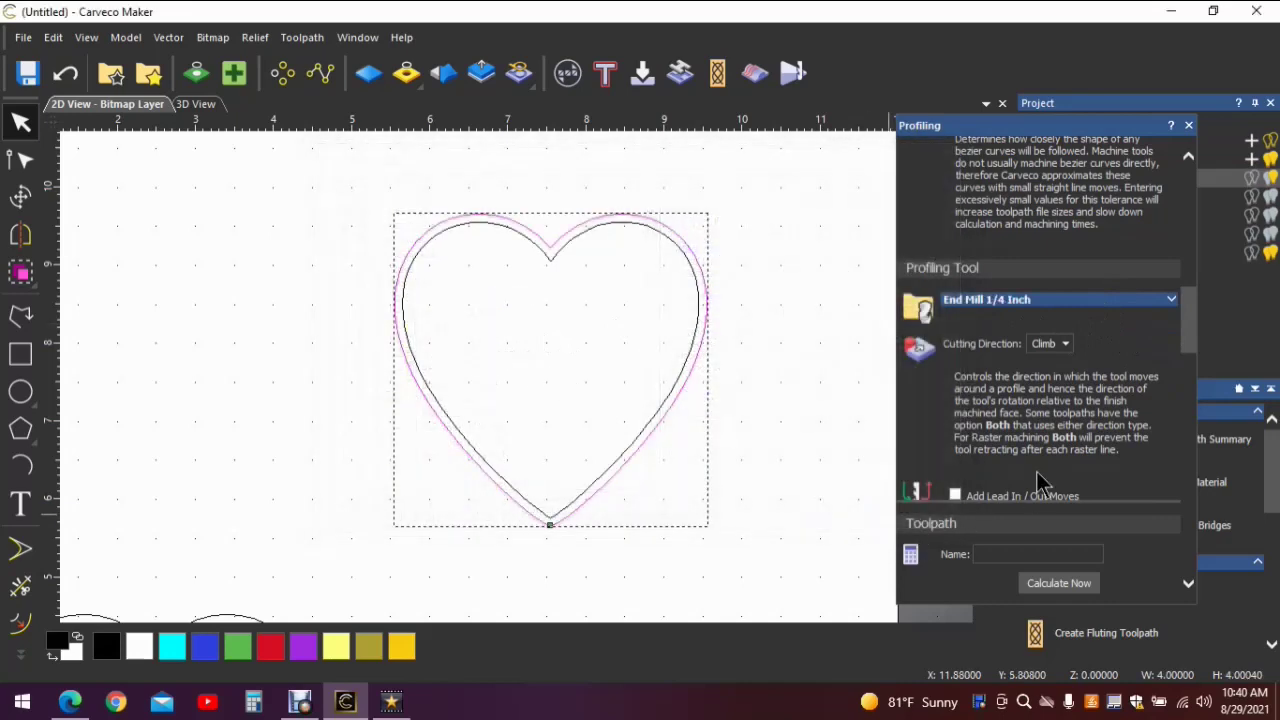
left_click(1105, 305)
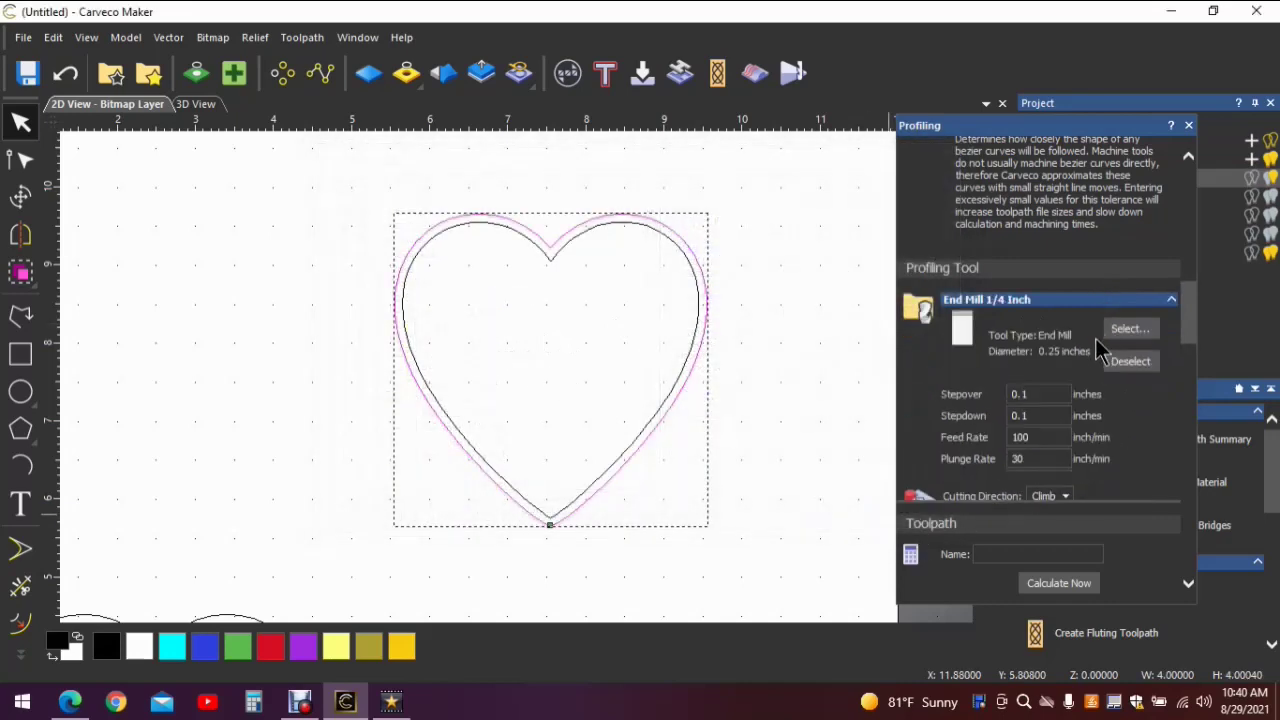
Lower the profile's feed rate to 50 inch/min and bring up the bridge settings.
scroll(1097, 420, "down", 2)
double_click(1006, 368)
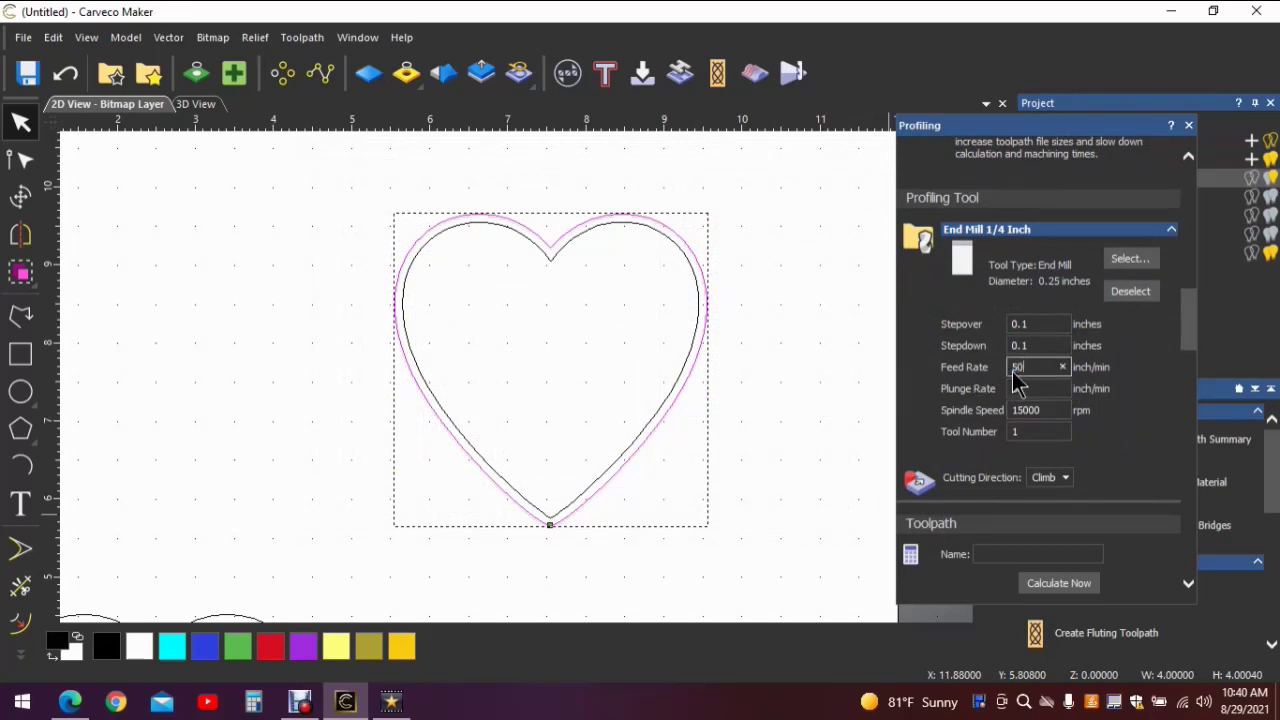
scroll(1052, 345, "down", 10)
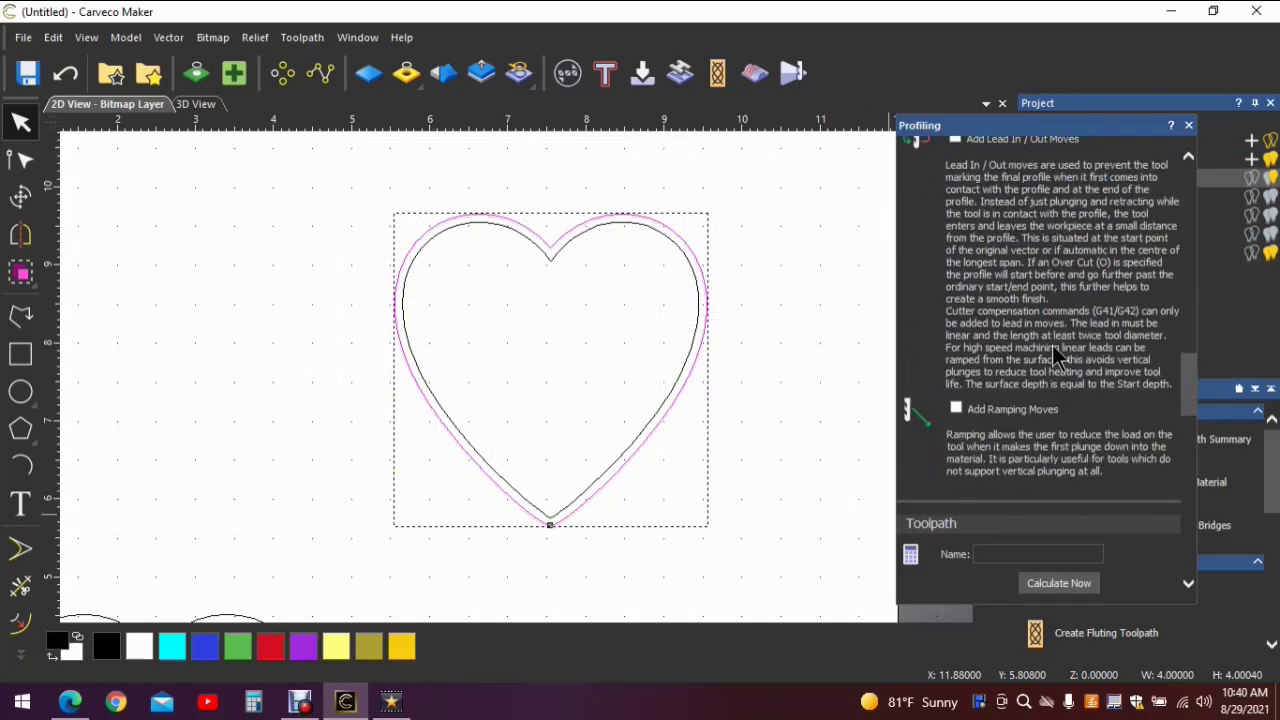
scroll(1060, 345, "down", 5)
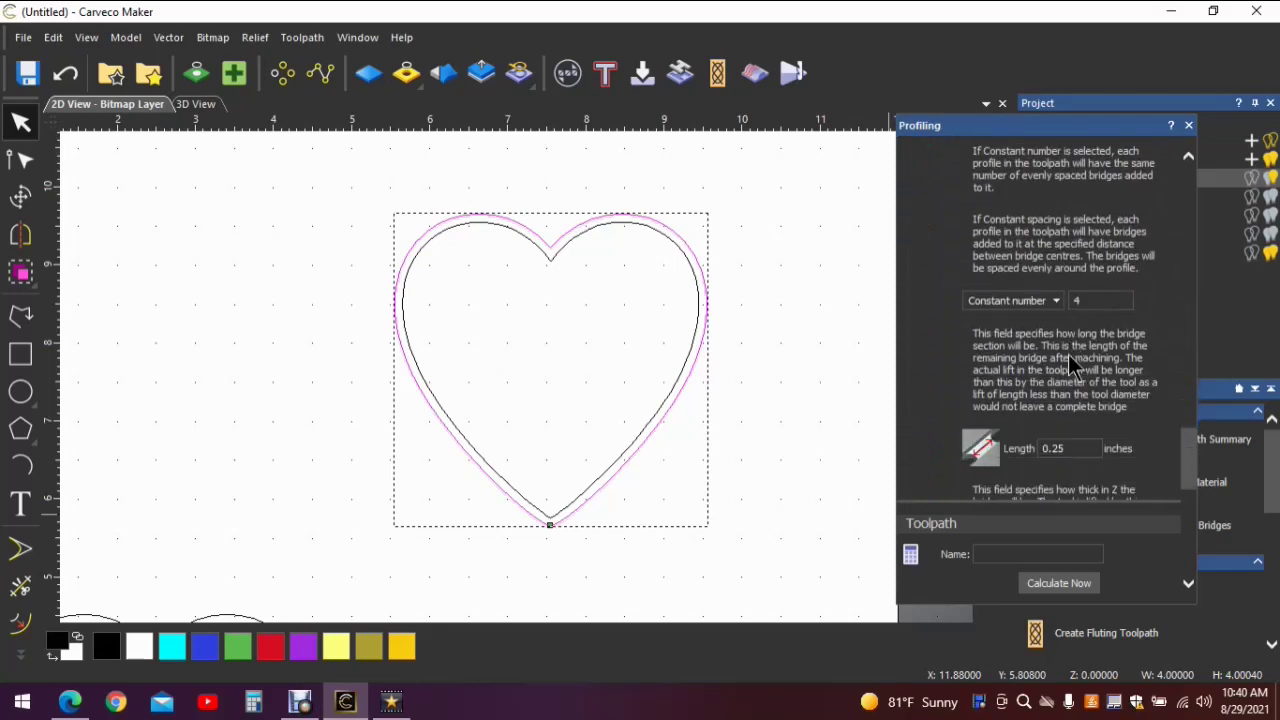
scroll(1082, 368, "down", 5)
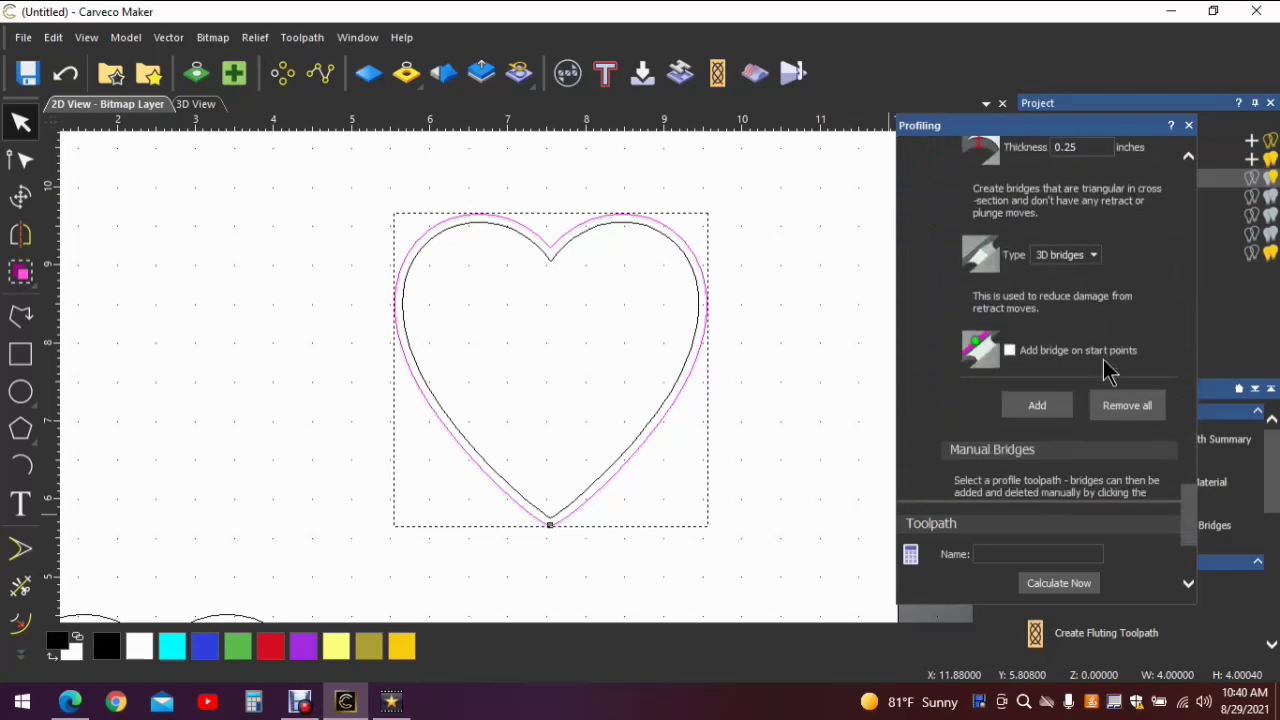
scroll(1103, 367, "down", 3)
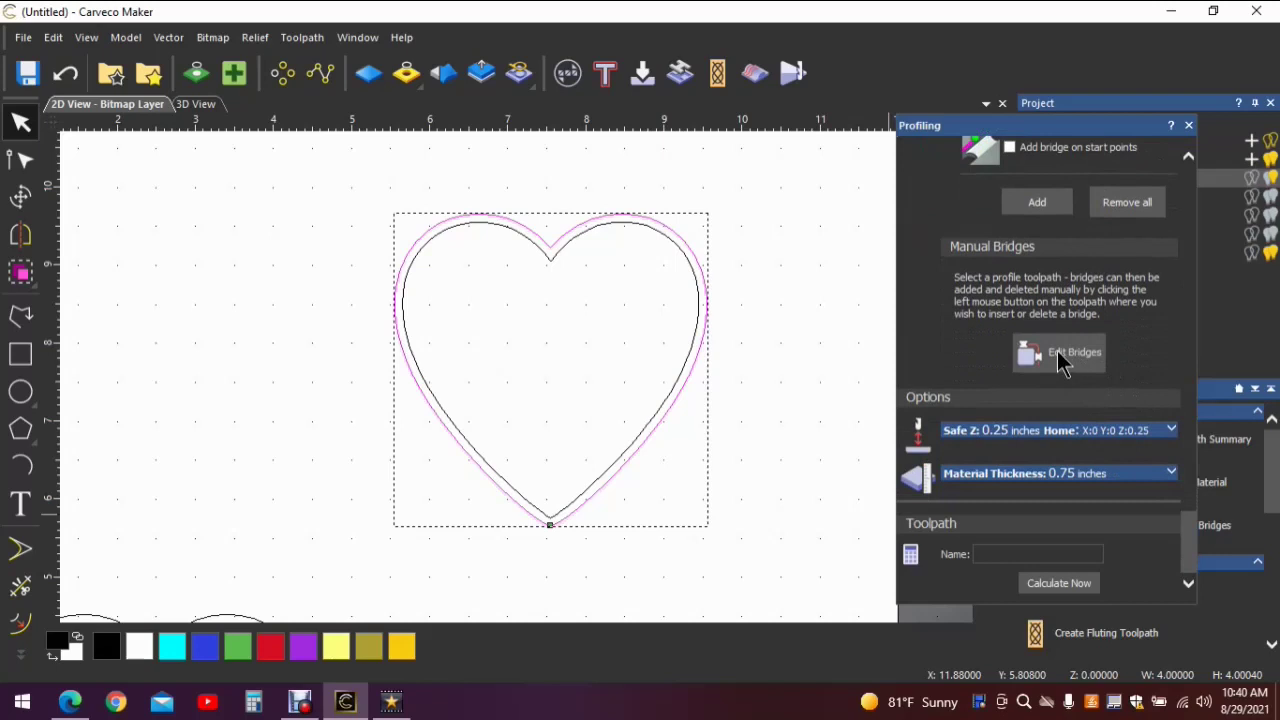
left_click(1073, 365)
Turn on bridge editing for the heart profile with the constant bridge number set to 0.
left_click_drag(1064, 129, 864, 105)
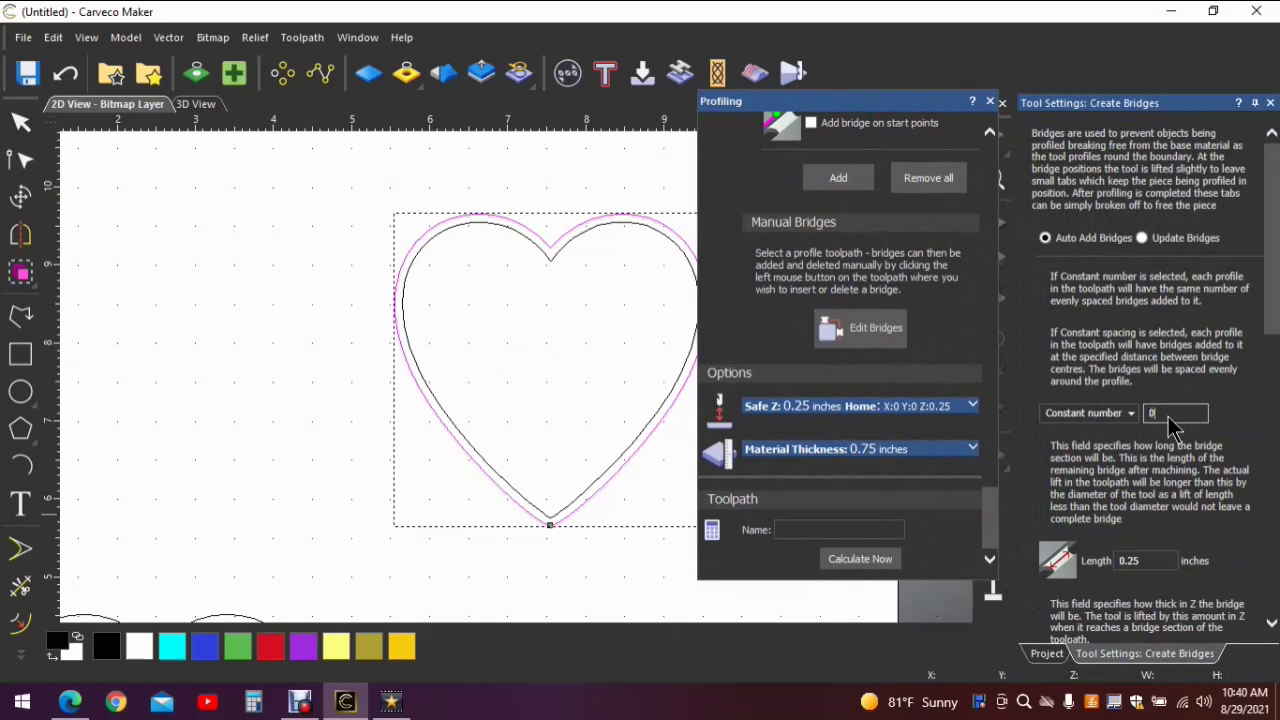
scroll(1175, 426, "down", 10)
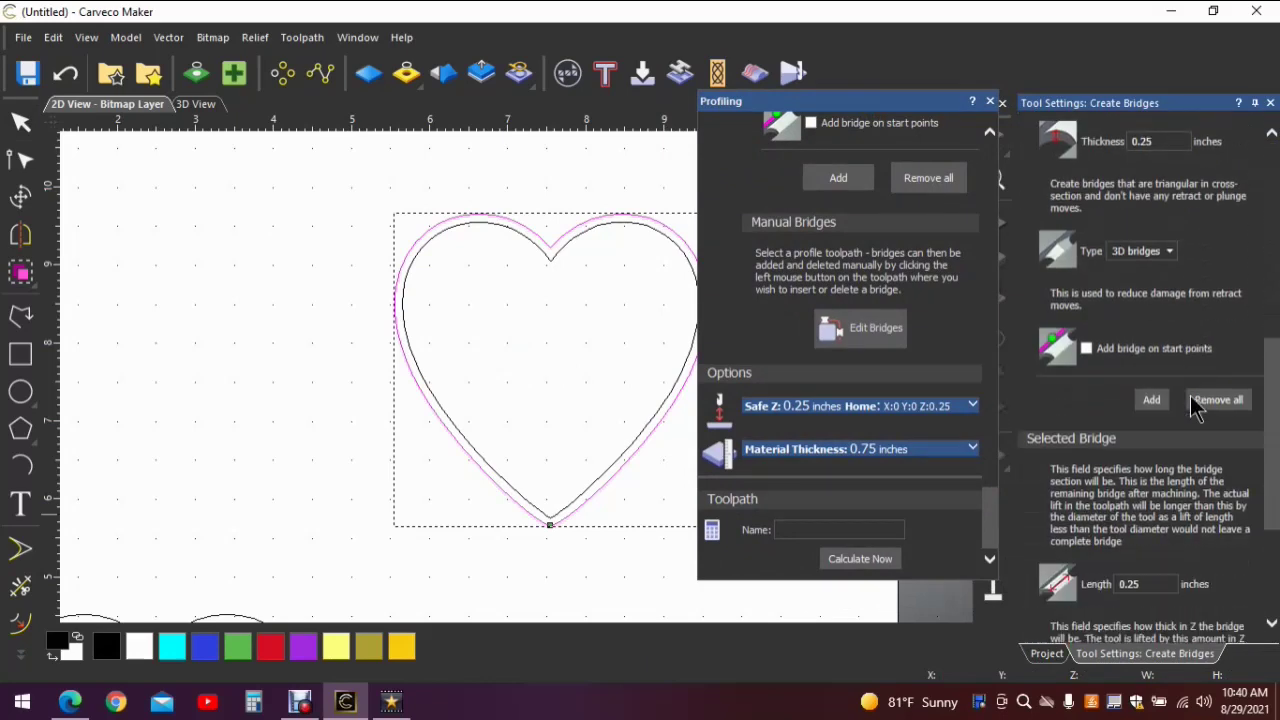
scroll(1185, 426, "up", 5)
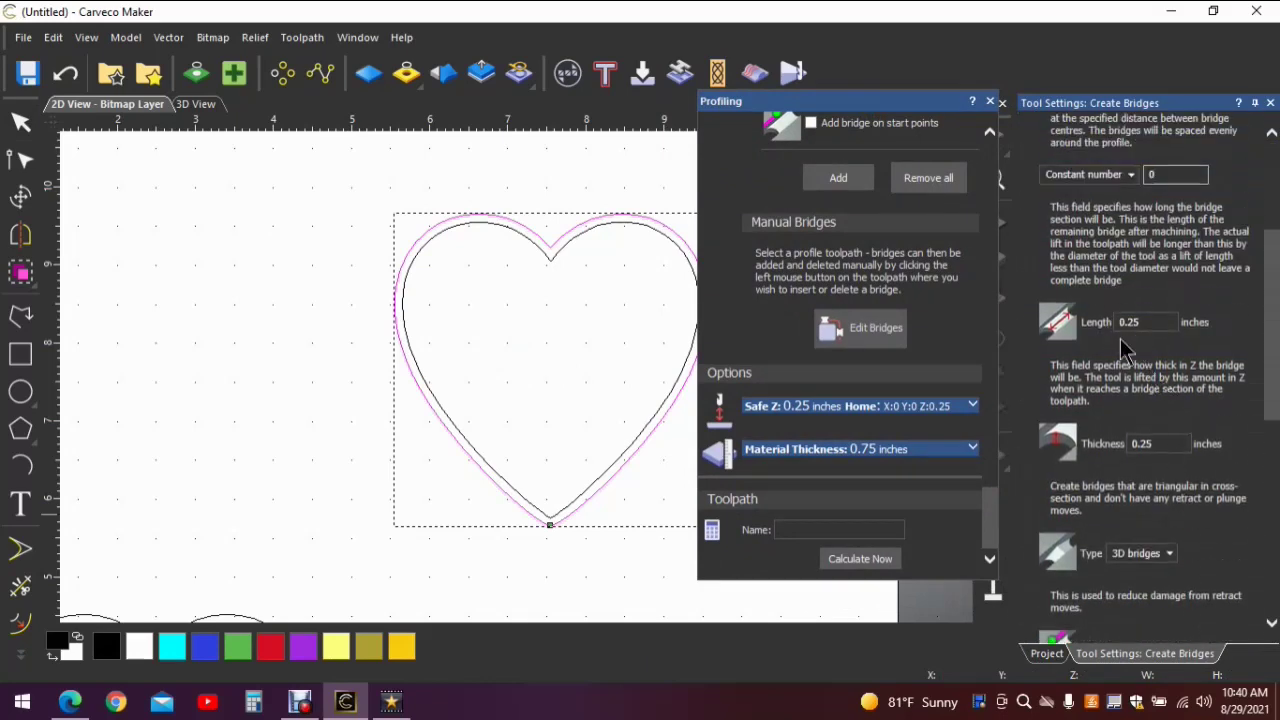
left_click(1147, 446)
scroll(1110, 498, "down", 3)
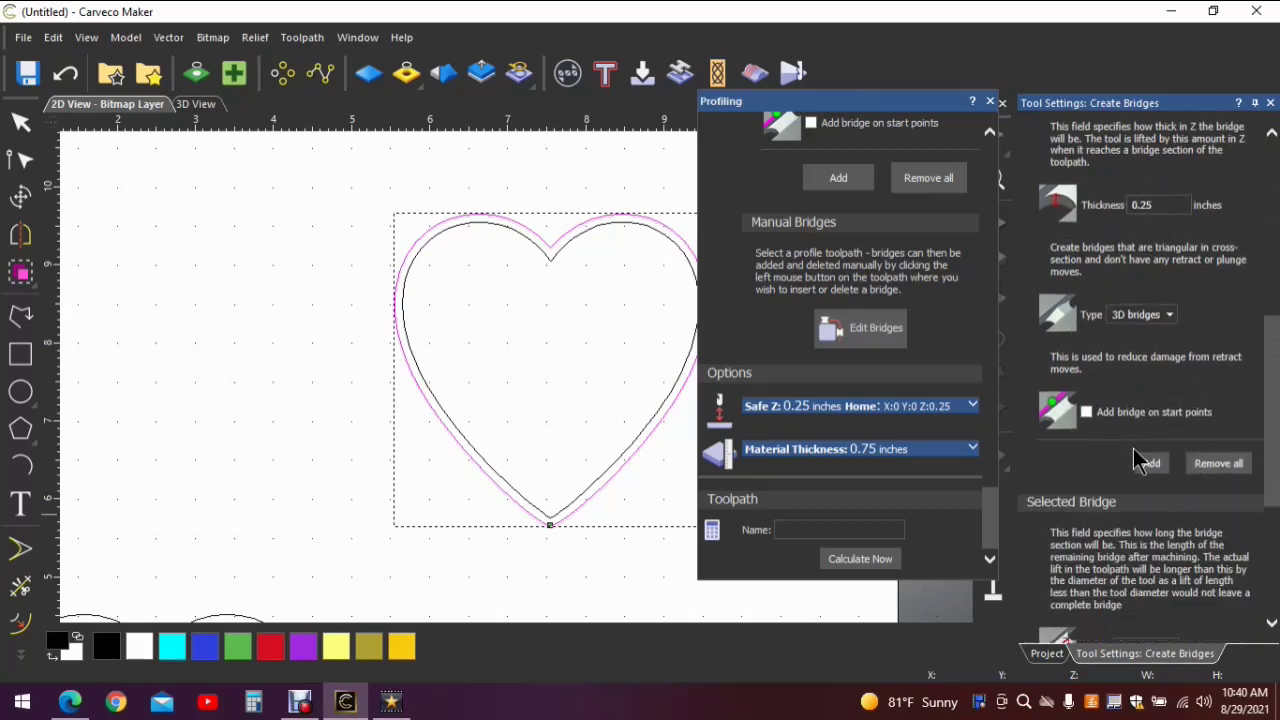
scroll(1146, 320, "up", 4)
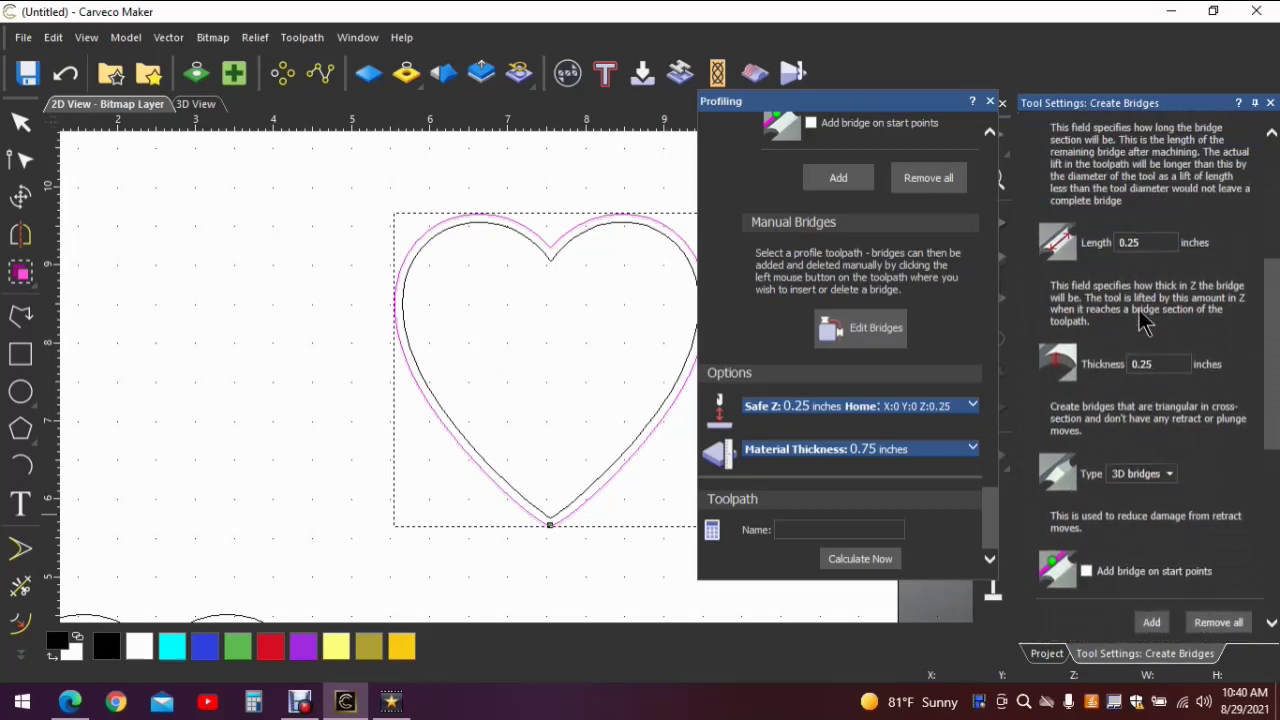
scroll(1160, 330, "down", 3)
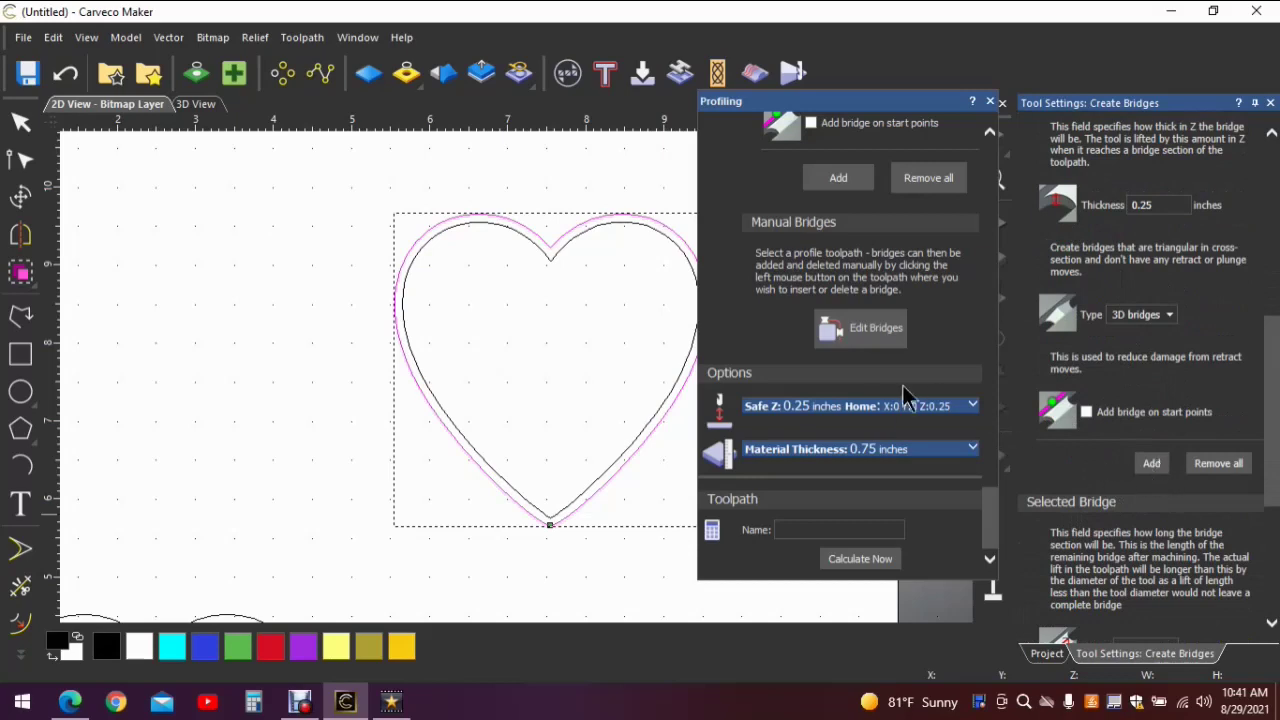
Place manual bridges on the right and left sides of the heart's profile toolpath.
left_click_drag(857, 103, 981, 118)
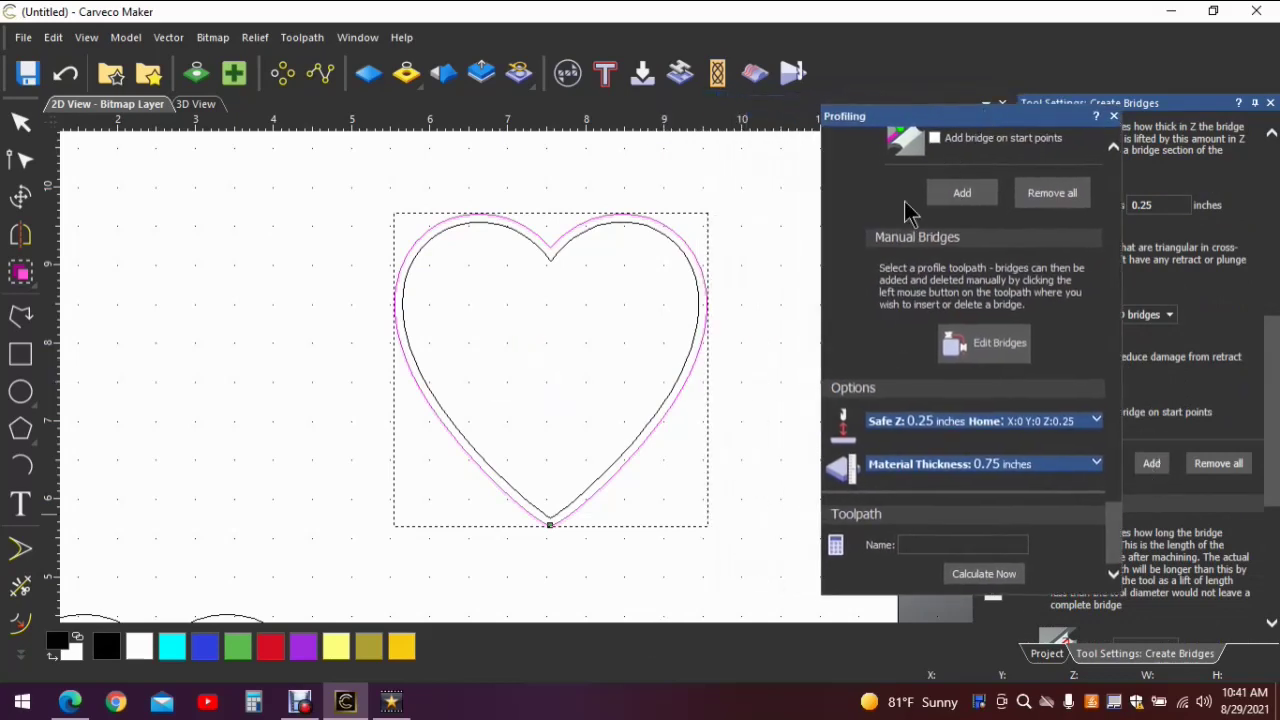
left_click(679, 395)
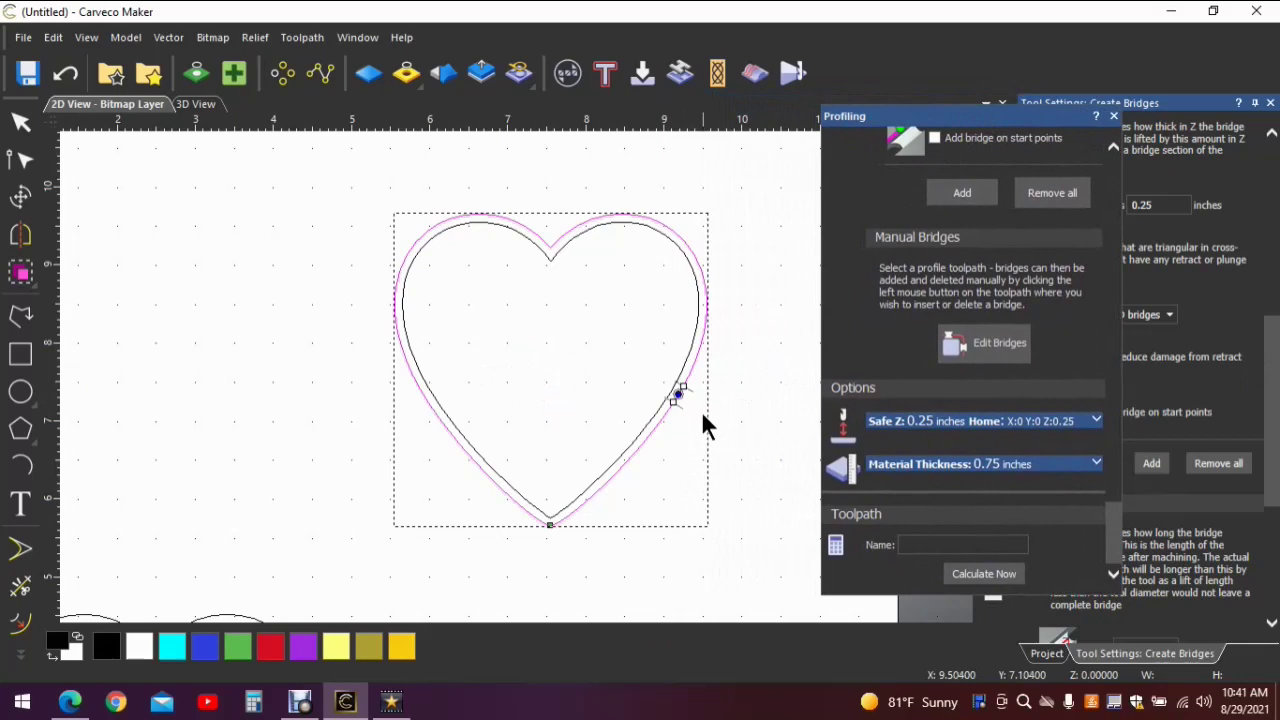
left_click(406, 363)
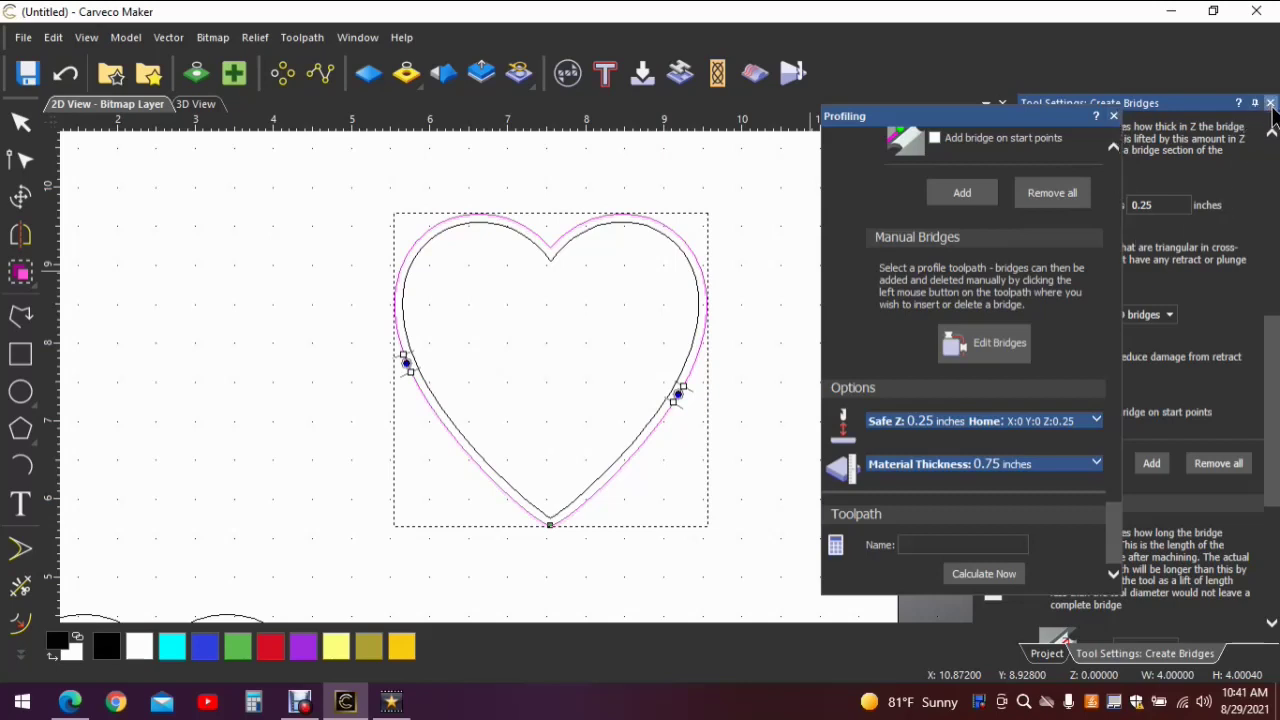
left_click(906, 545)
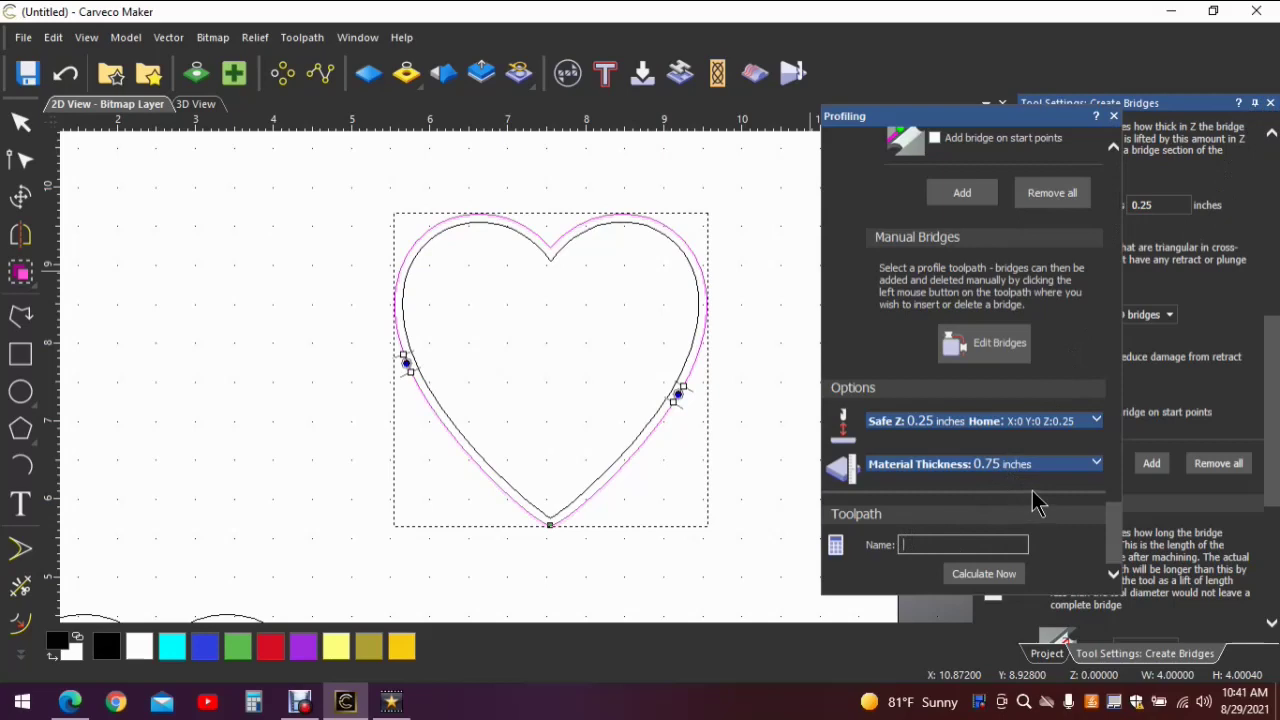
Name the profile 'LID CUT OFF', calculate it, and simulate all toolpaths in 3D.
type("LID CUT OFF")
left_click(981, 573)
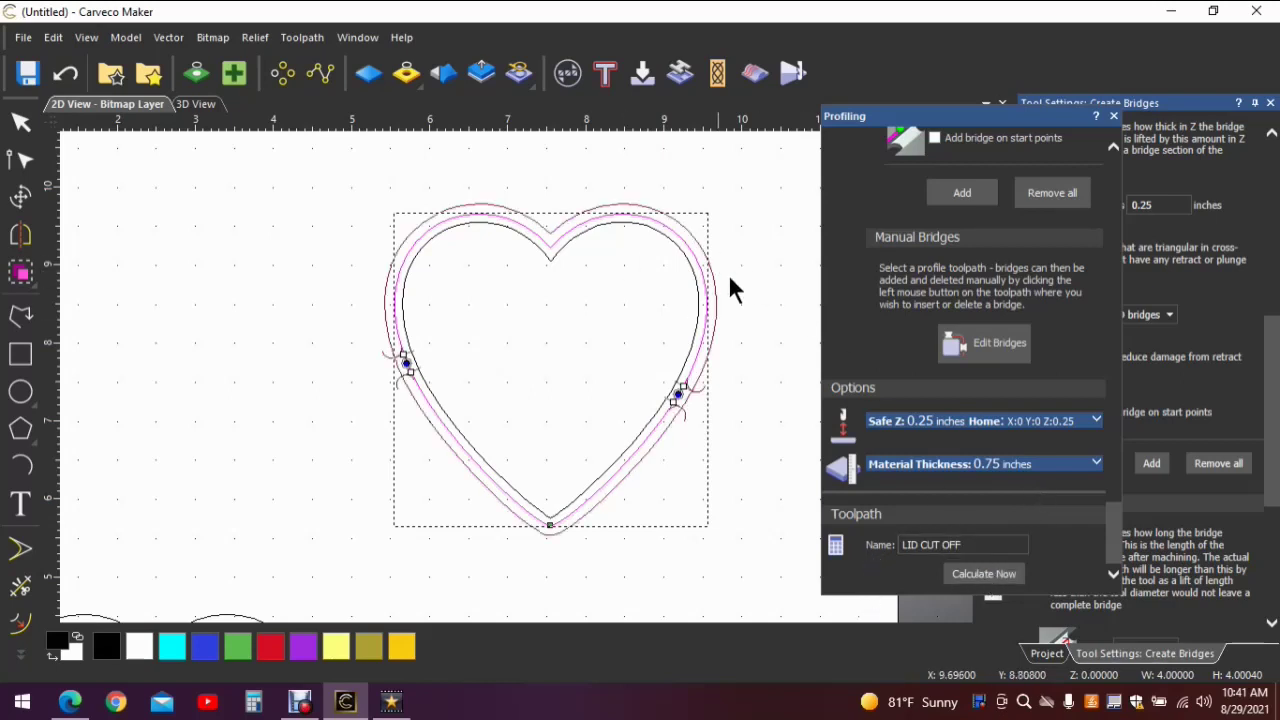
left_click(1115, 117)
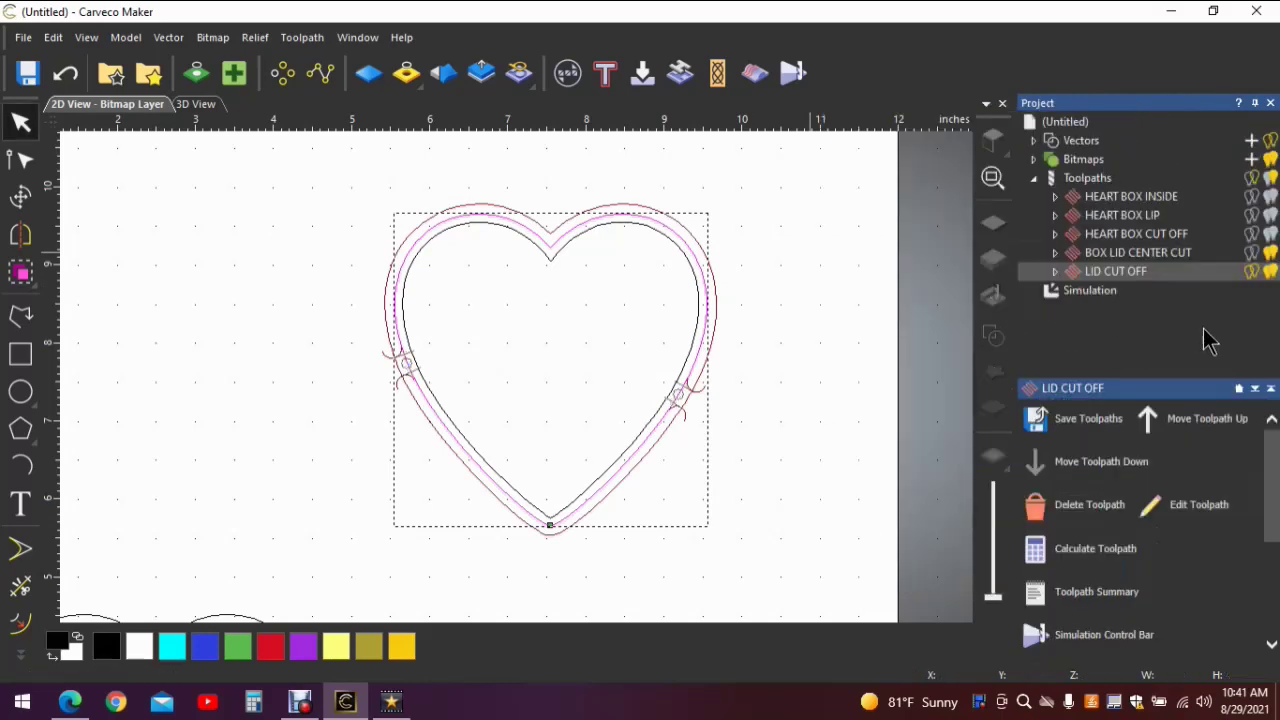
scroll(1104, 440, "down", 2)
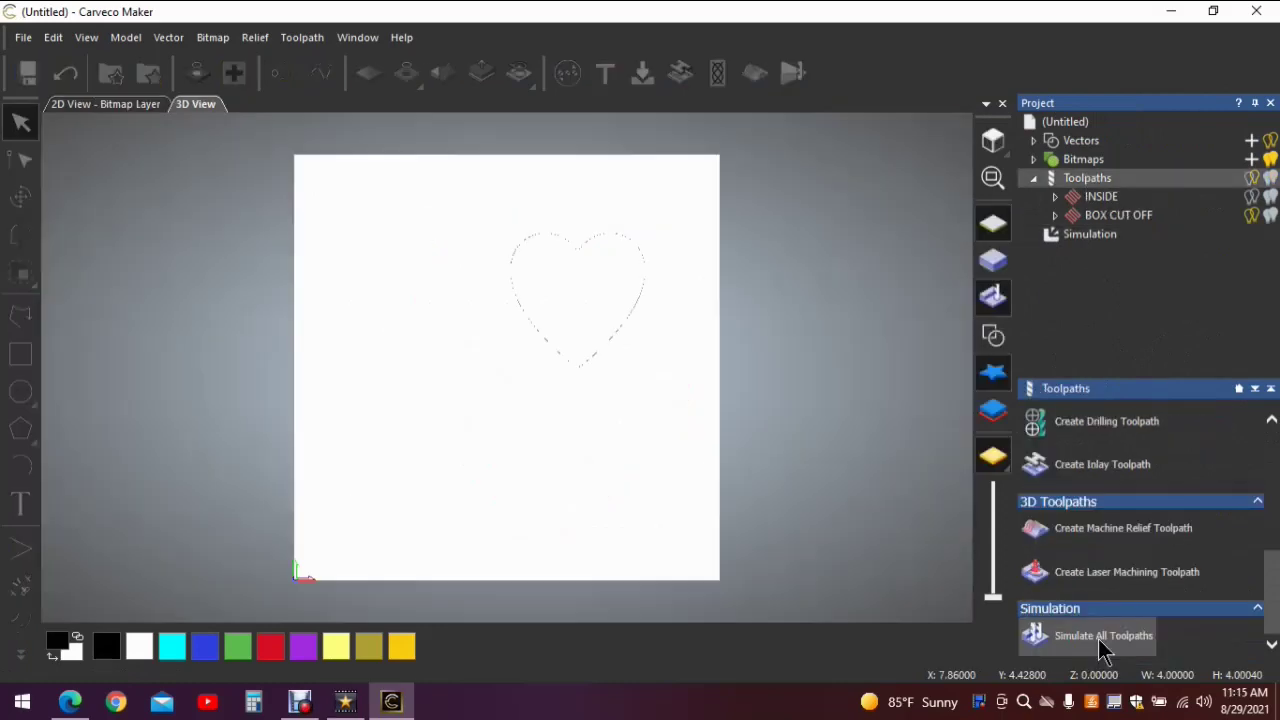
left_click(1100, 638)
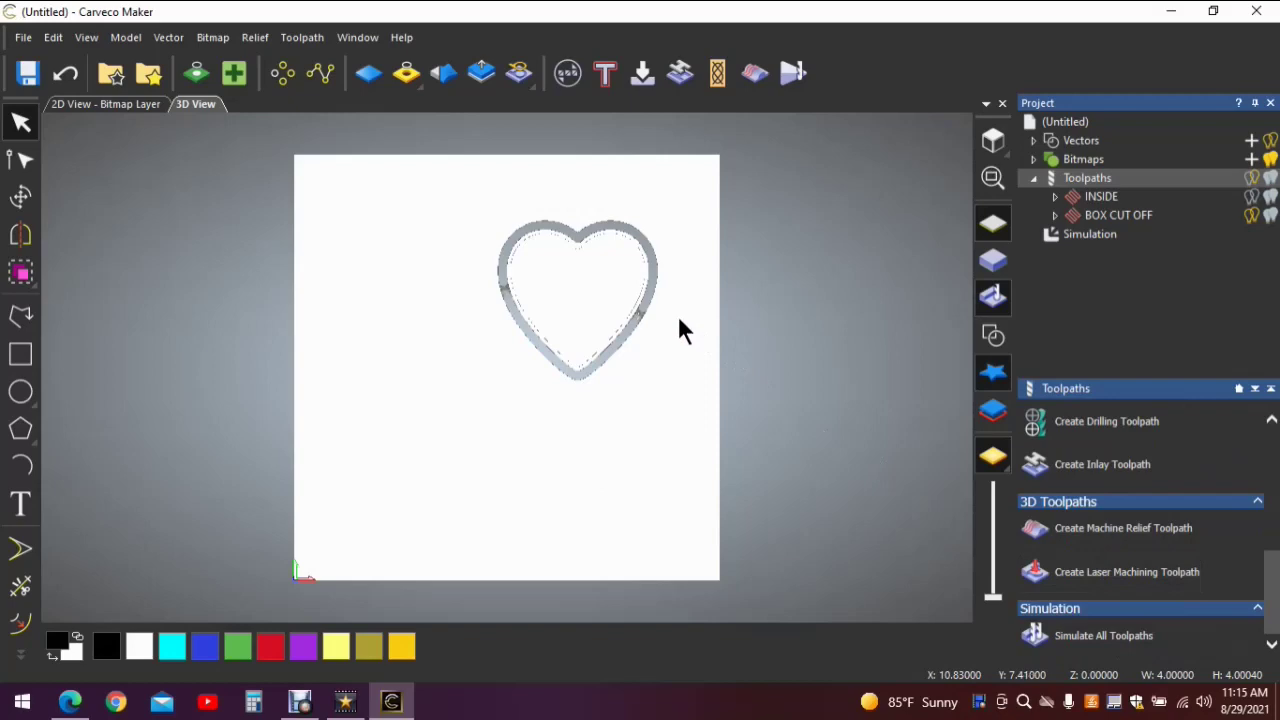
left_click_drag(678, 330, 653, 341)
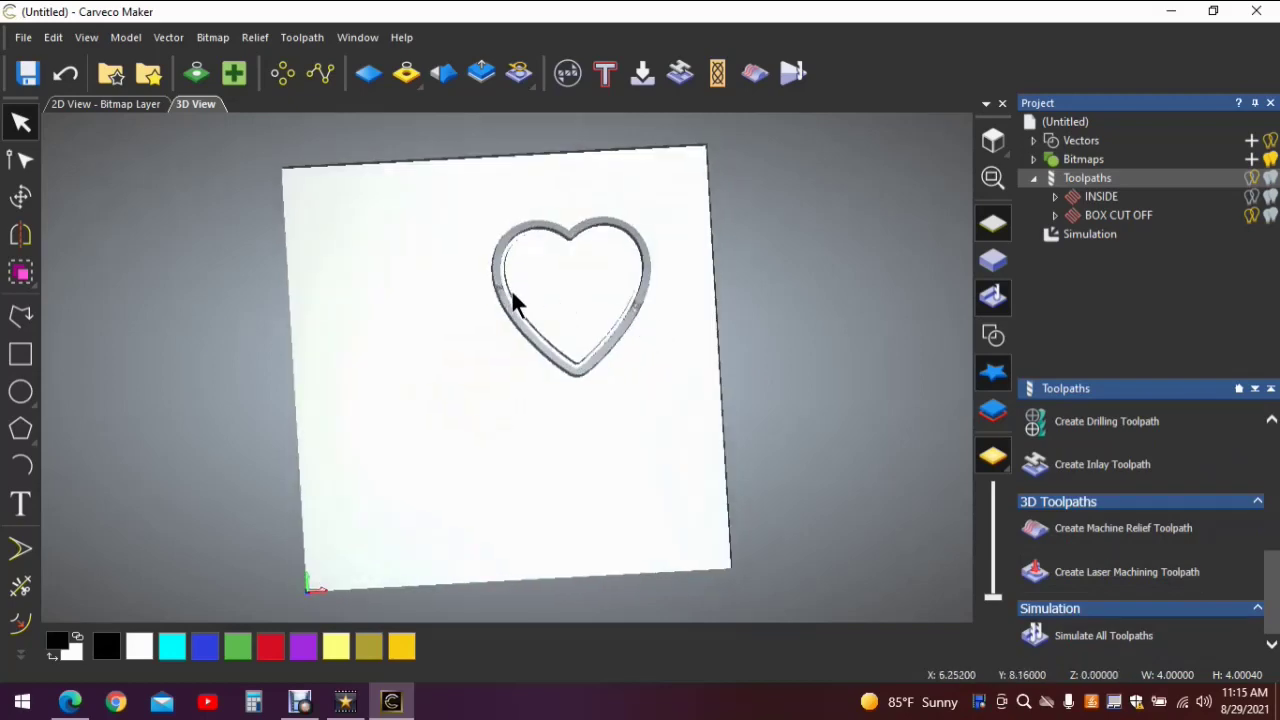
scroll(542, 270, "up", 5)
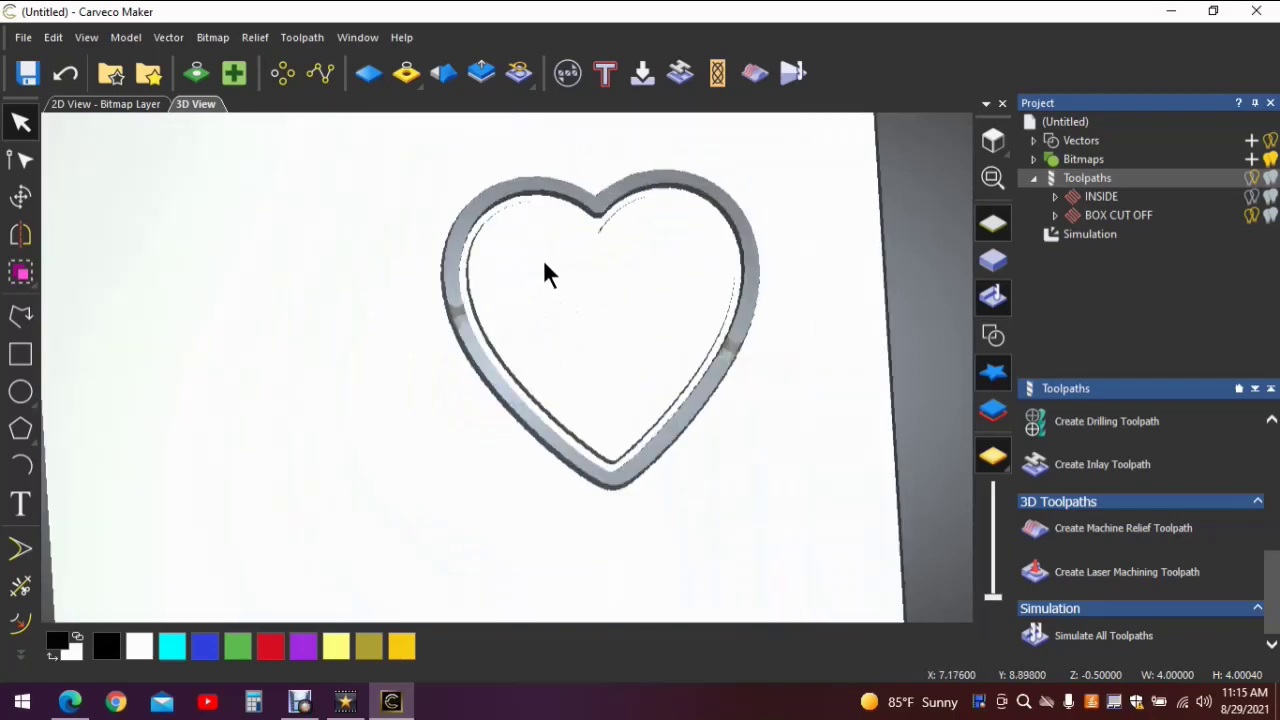
left_click_drag(697, 345, 527, 369)
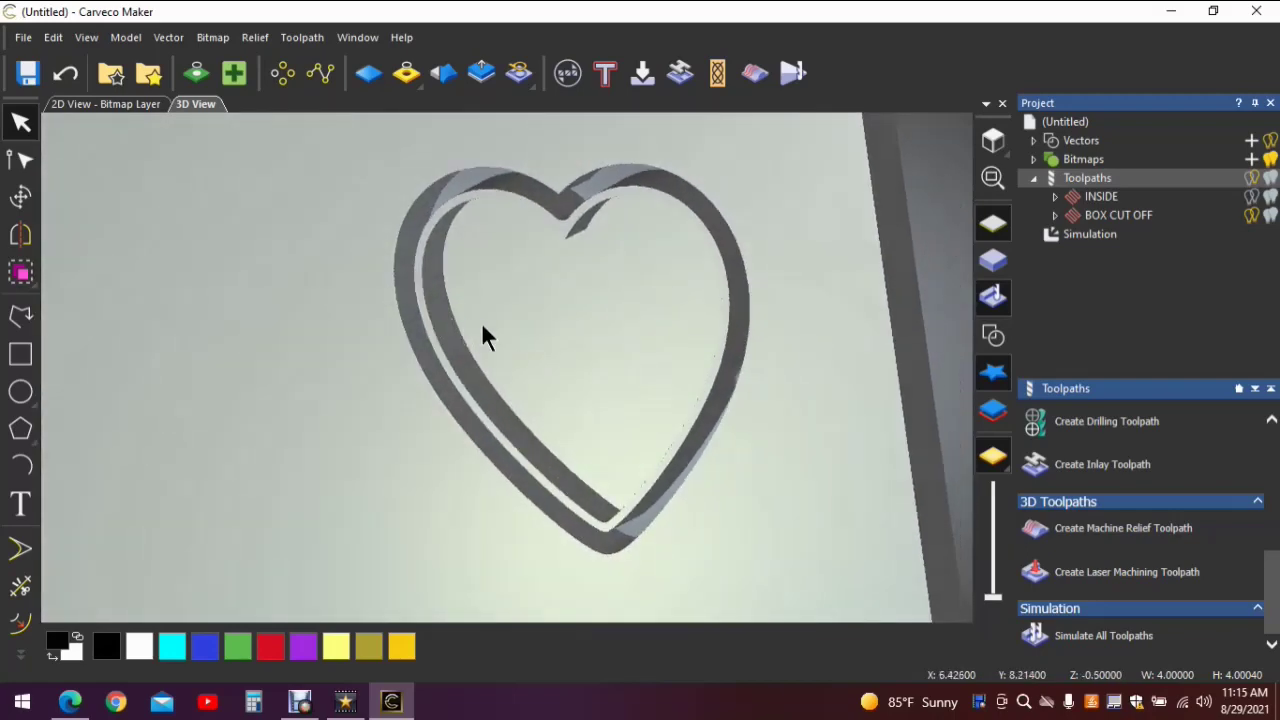
left_click_drag(677, 330, 871, 323)
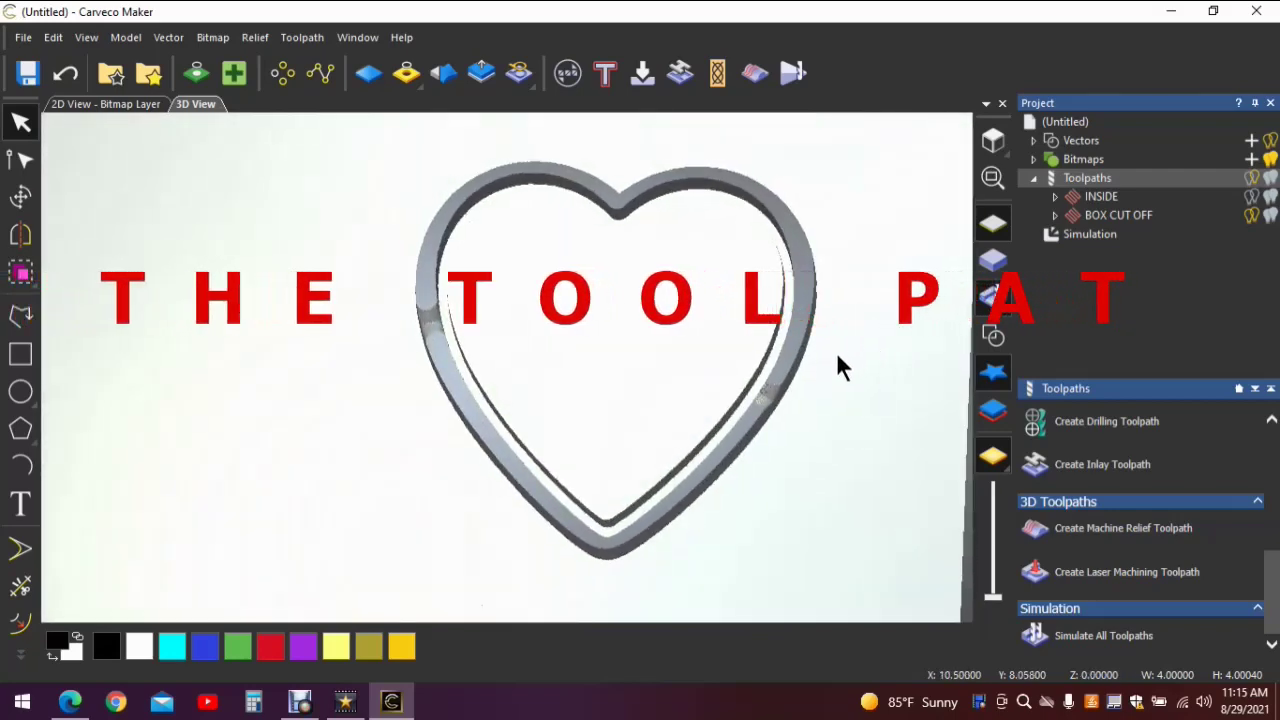